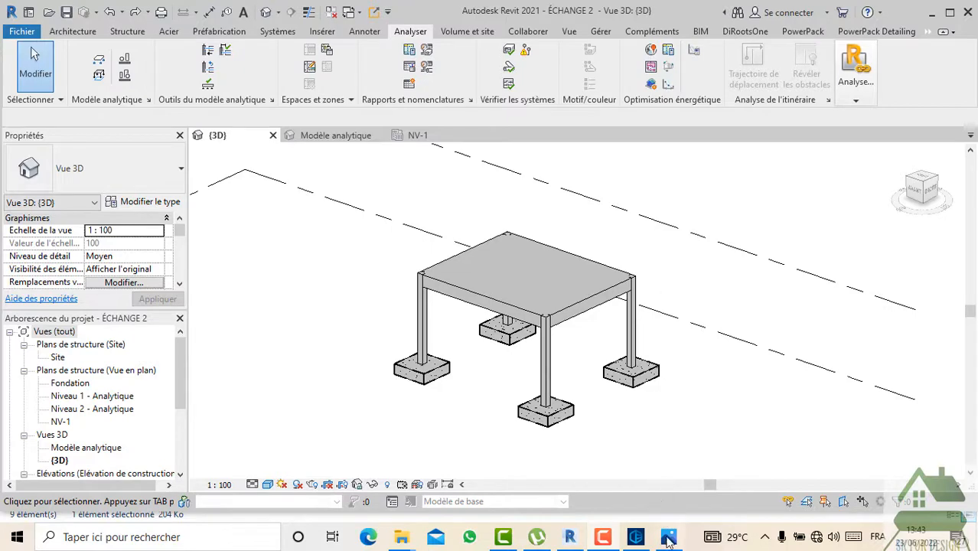
Step: Switch to Photos to examine the force diagrams in resultat 1.PNG, and return to Revit
click(667, 538)
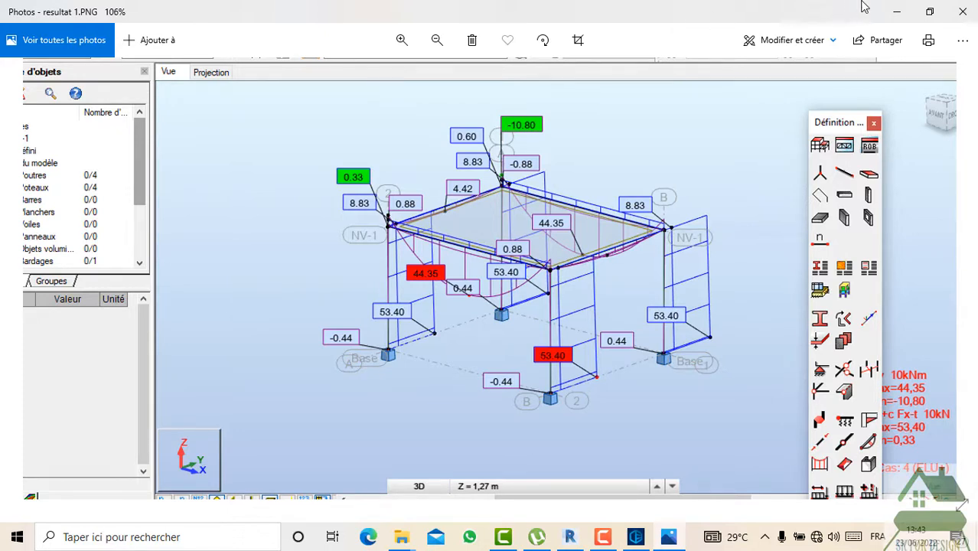
click(897, 11)
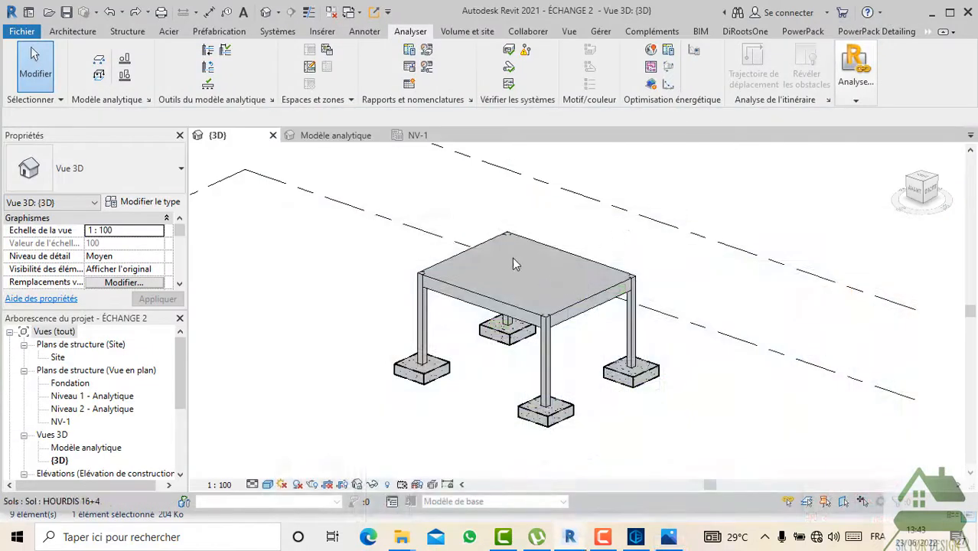
Step: Delete the HOURDIS 16+4 floor from the 3D view and check the analytical model
click(497, 247)
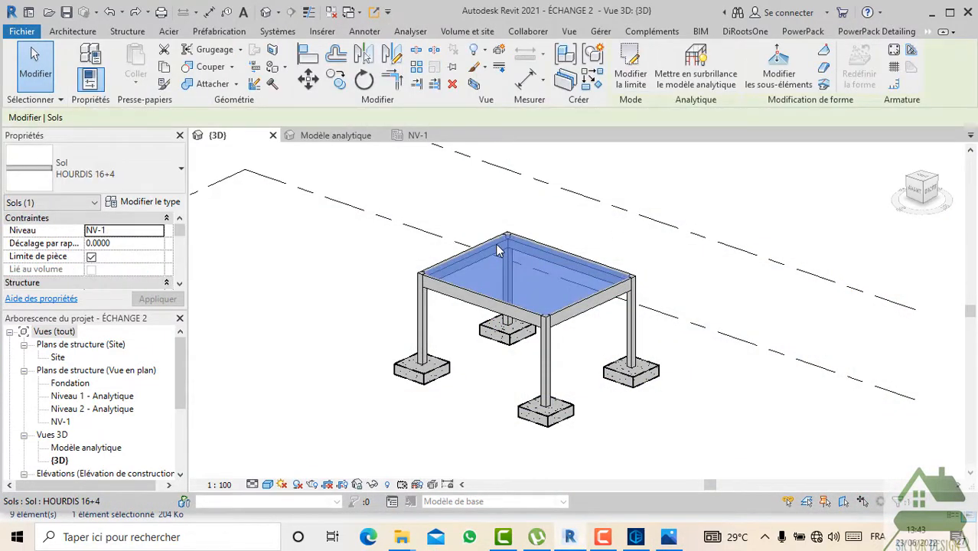
key(Escape)
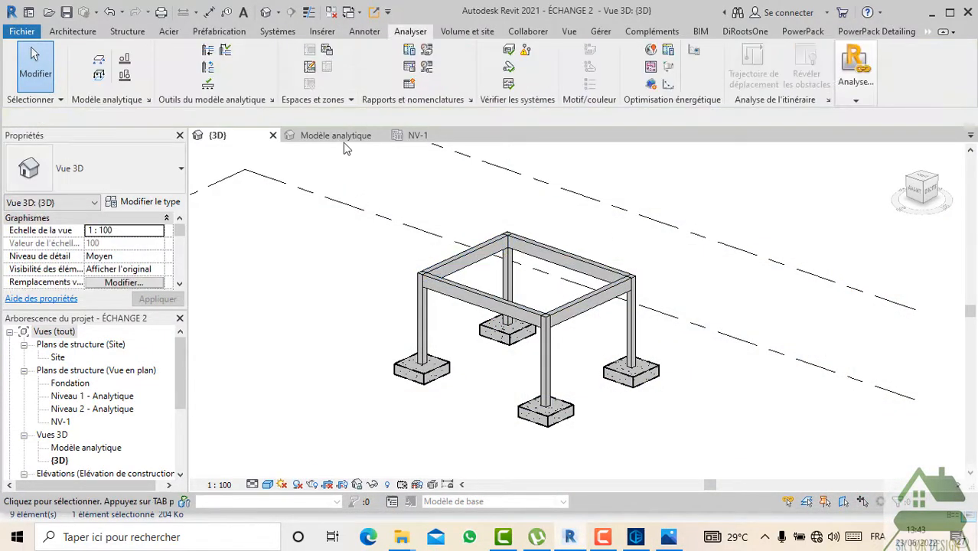
click(341, 137)
Step: Create an architectural floor in the NV-1 plan with a 5 × 4 m rectangular boundary between grids A–B and 1–2
click(417, 136)
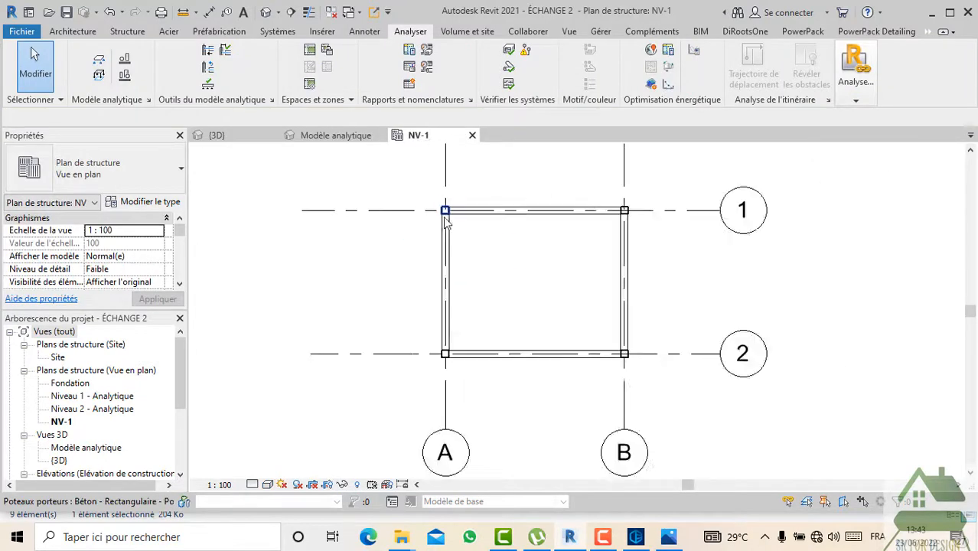
scroll(446, 222, down, 2)
click(73, 31)
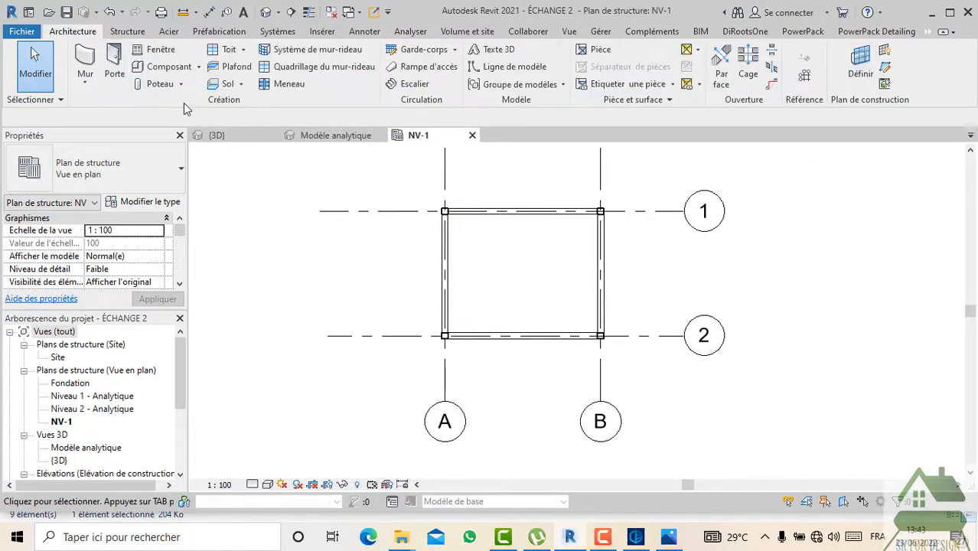
click(212, 85)
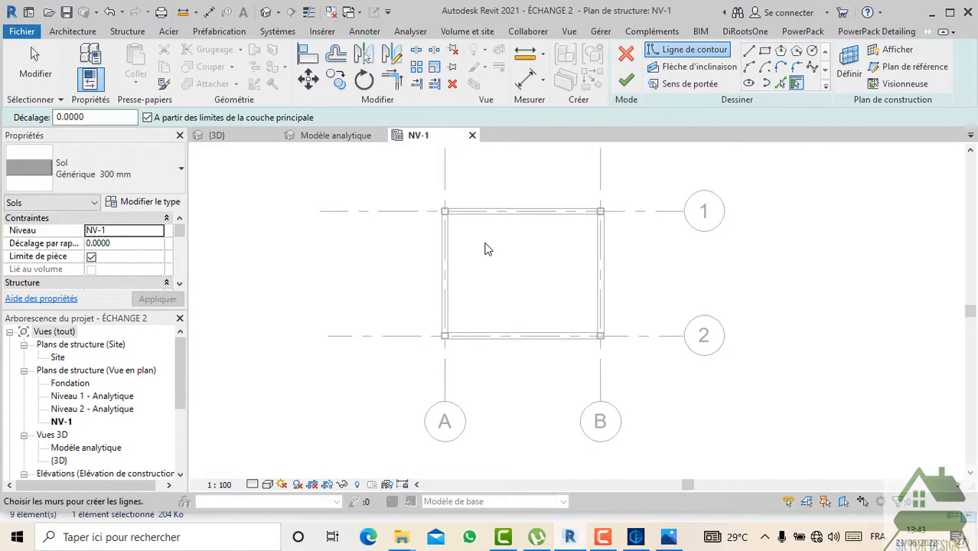
click(765, 50)
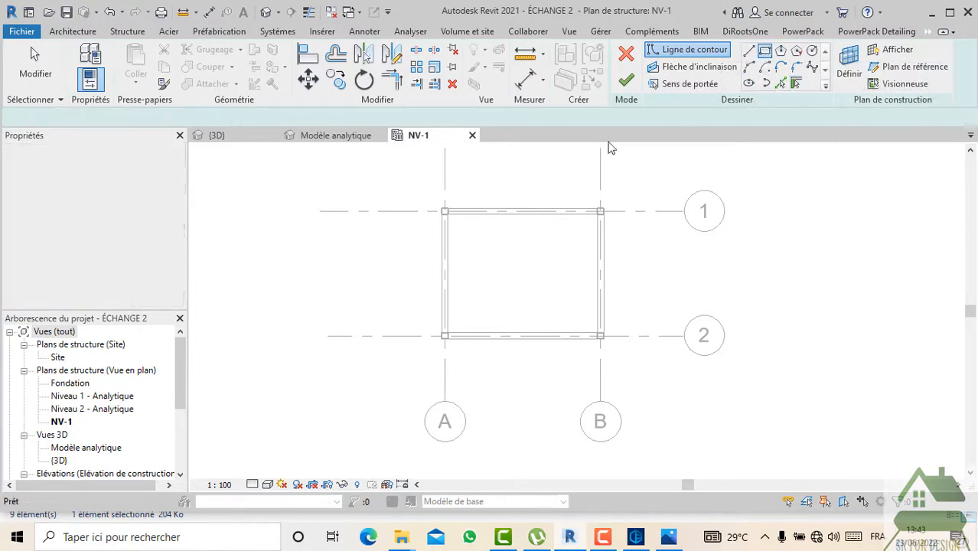
scroll(453, 215, up, 4)
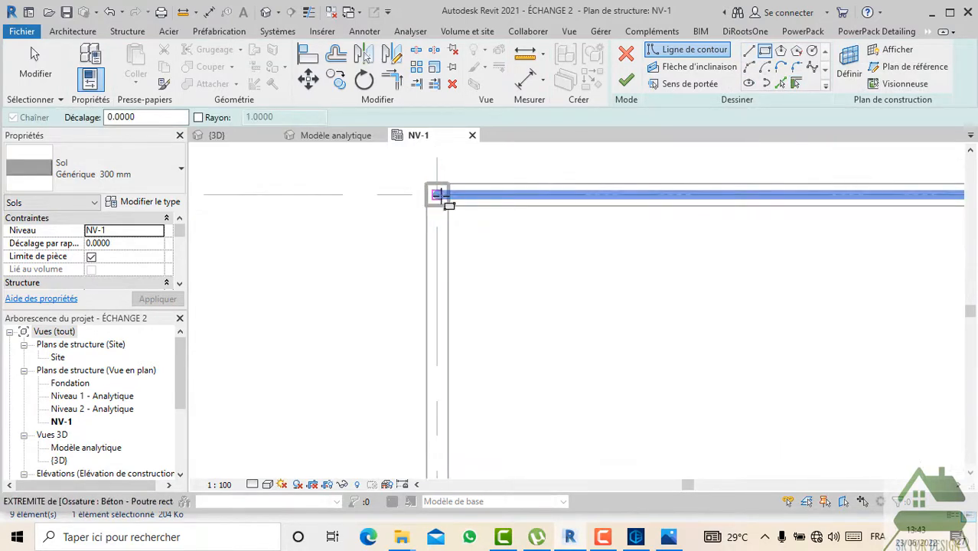
click(447, 214)
scroll(448, 215, down, 2)
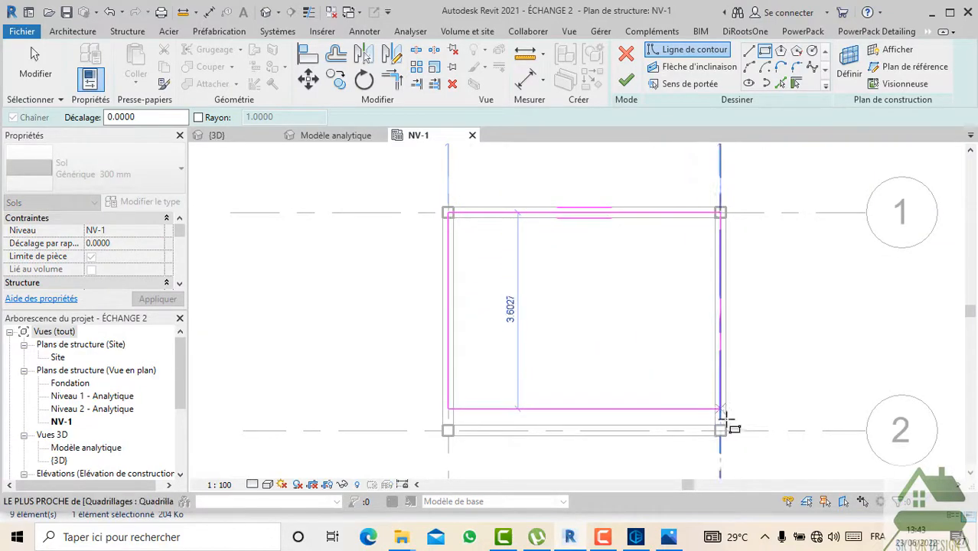
scroll(722, 434, up, 2)
click(722, 433)
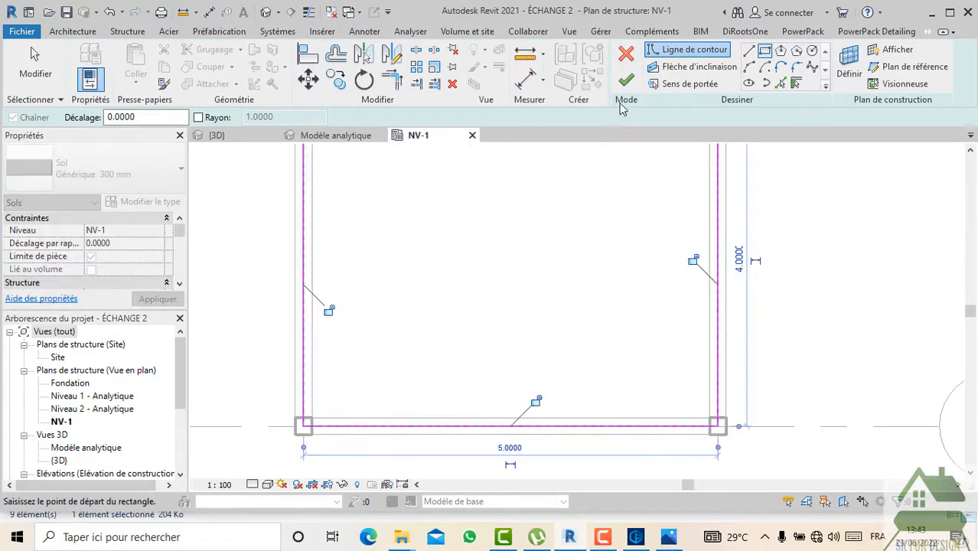
click(626, 79)
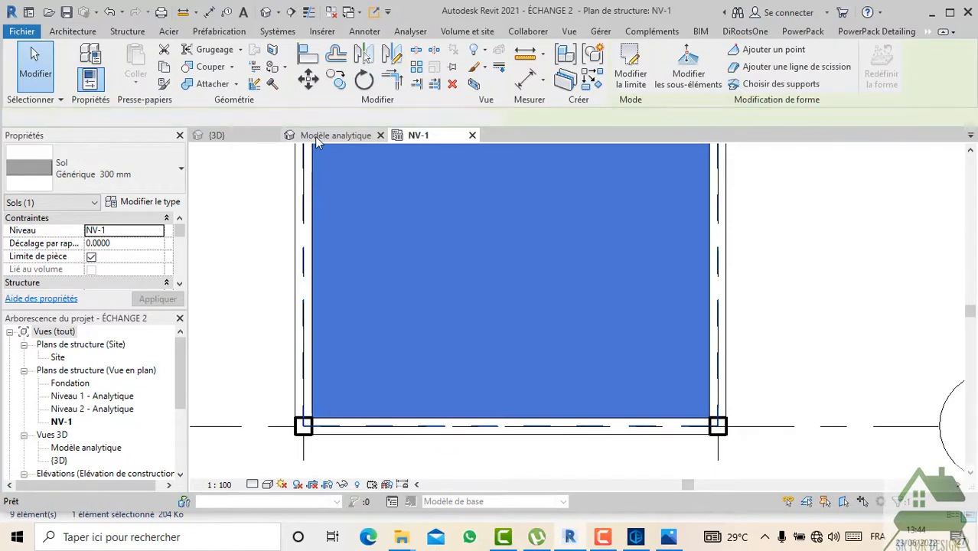
Step: Check the new floor in the analytical and 3D views, and save the project
click(335, 138)
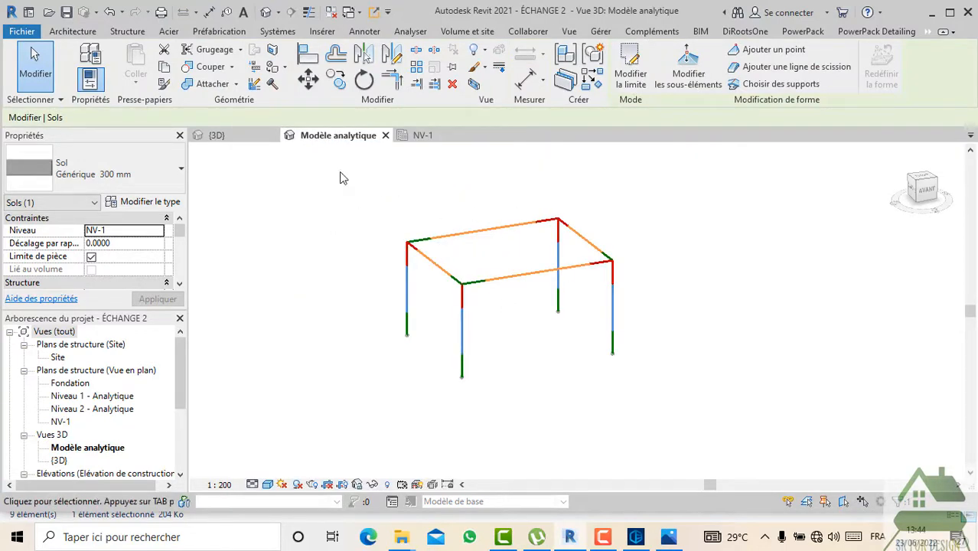
click(230, 138)
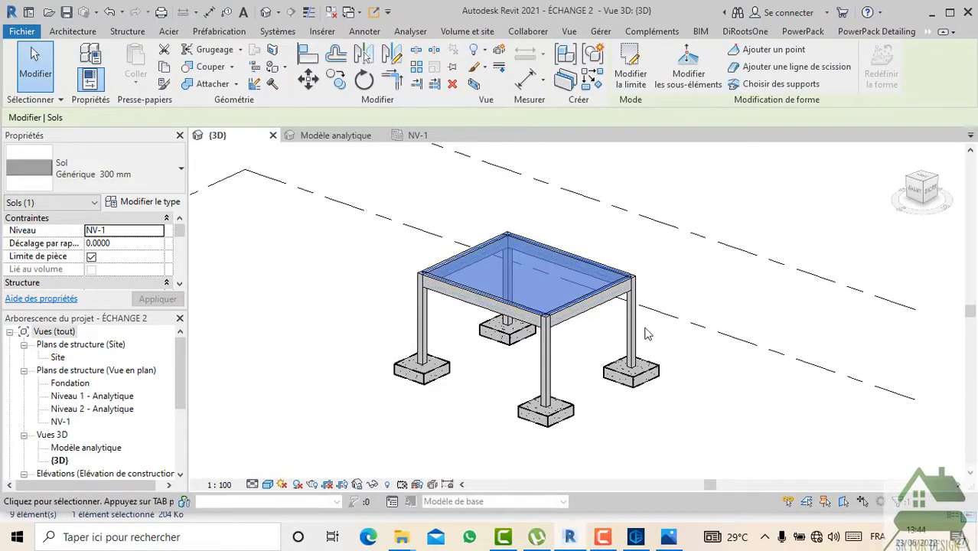
click(678, 373)
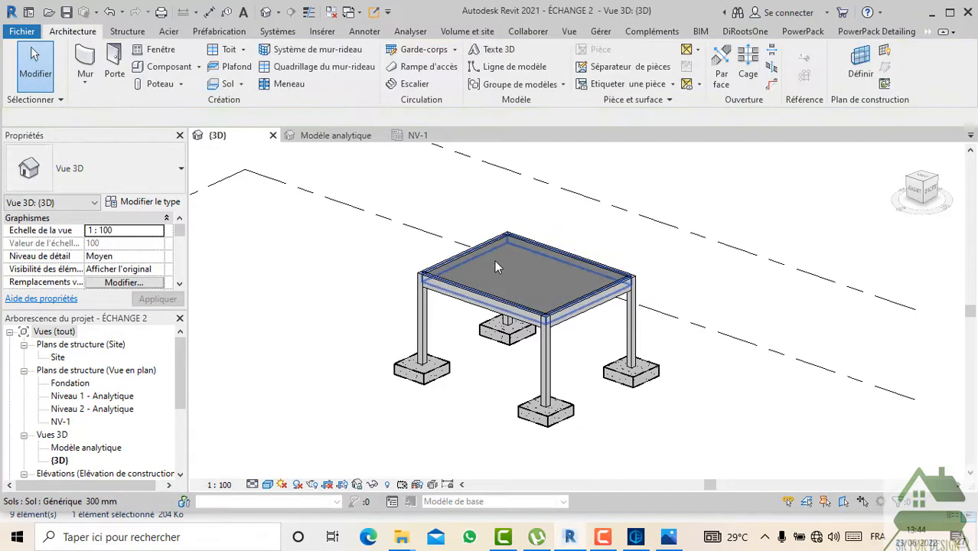
click(67, 13)
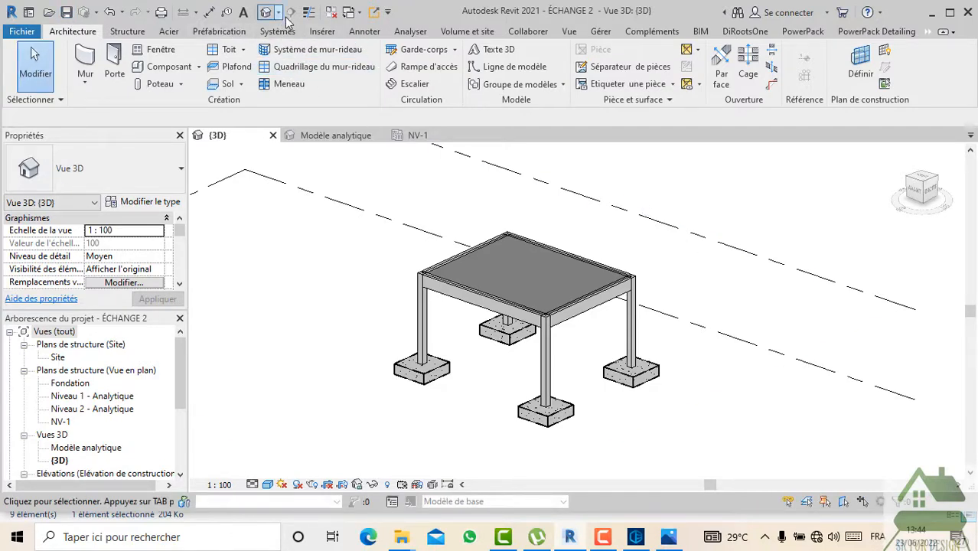
click(405, 32)
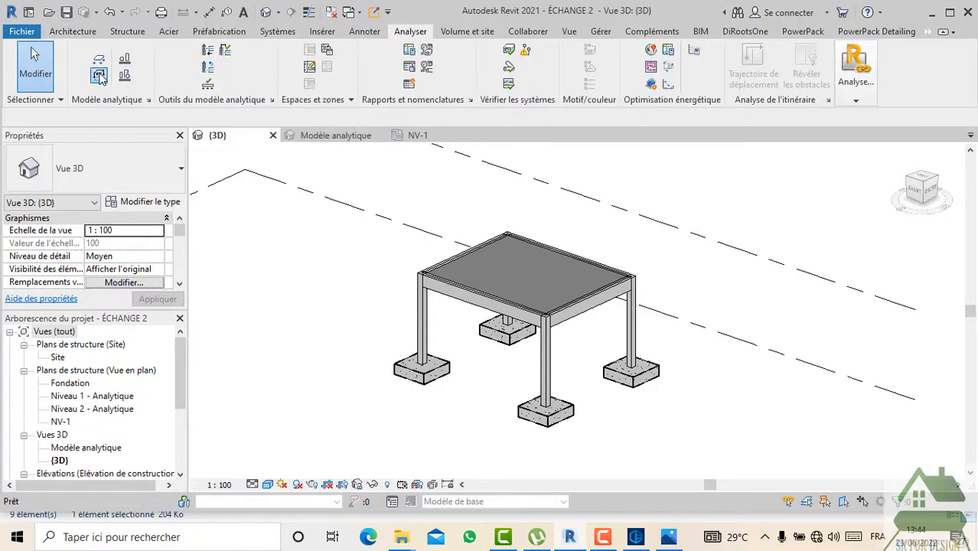
click(99, 75)
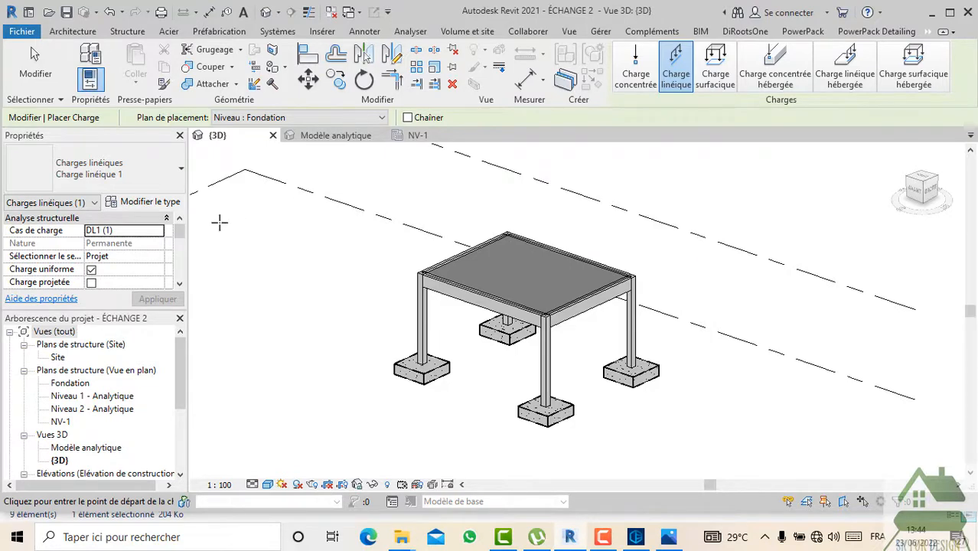
click(111, 179)
click(111, 179)
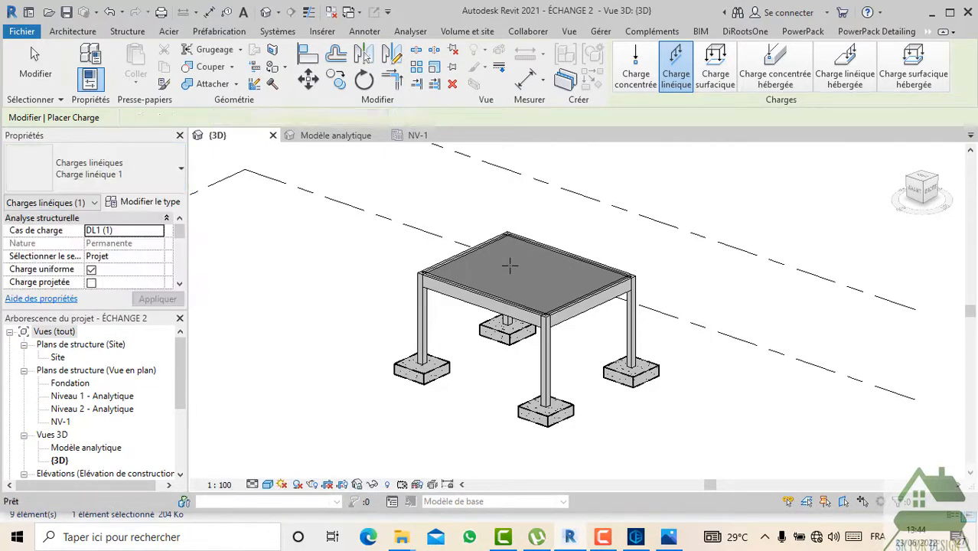
key(Escape)
Step: Send the analytical model to Robot Structural Analysis with direct integration and decline the message list
click(869, 104)
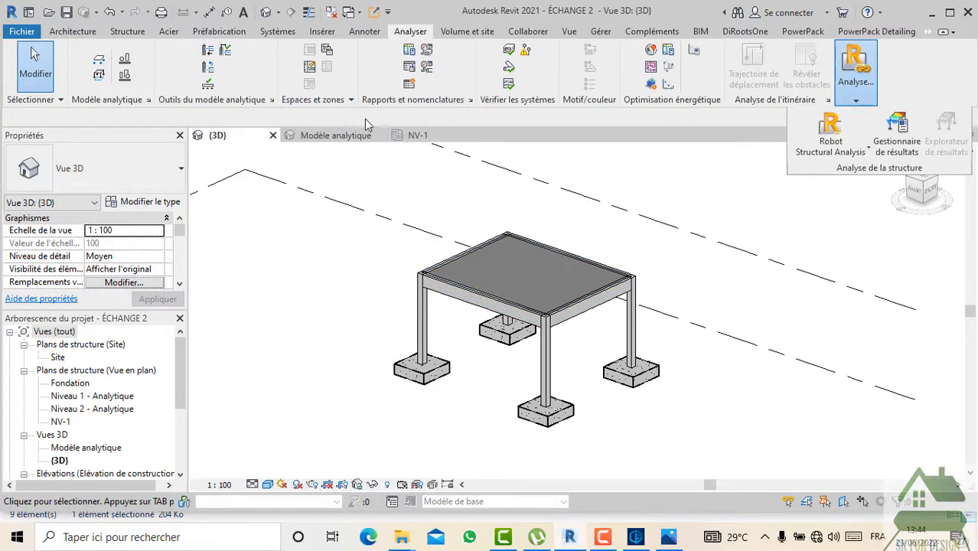
click(335, 135)
click(855, 101)
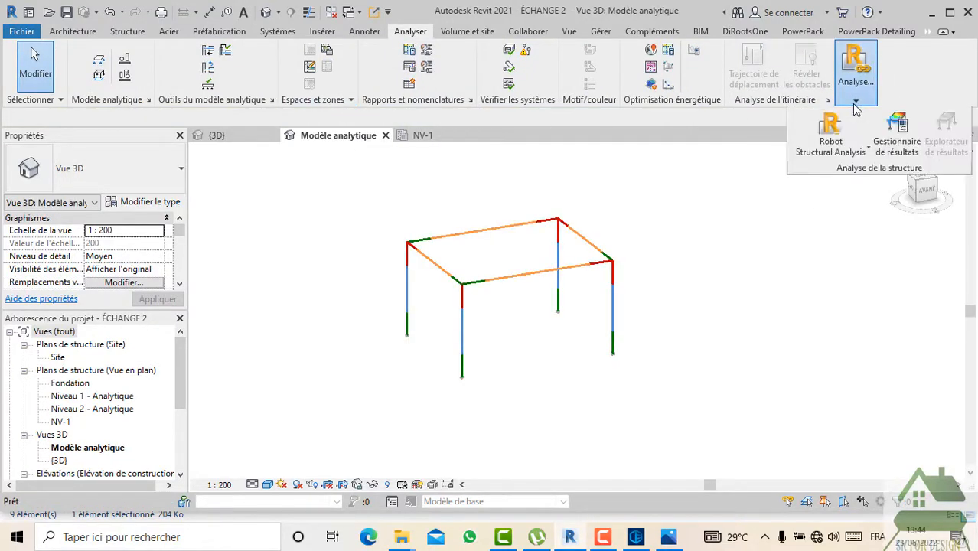
click(868, 151)
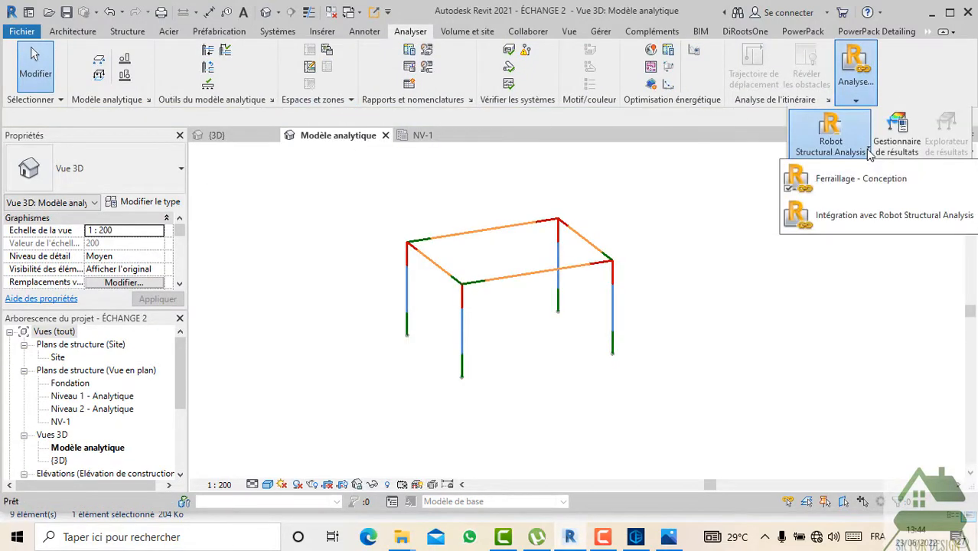
click(862, 211)
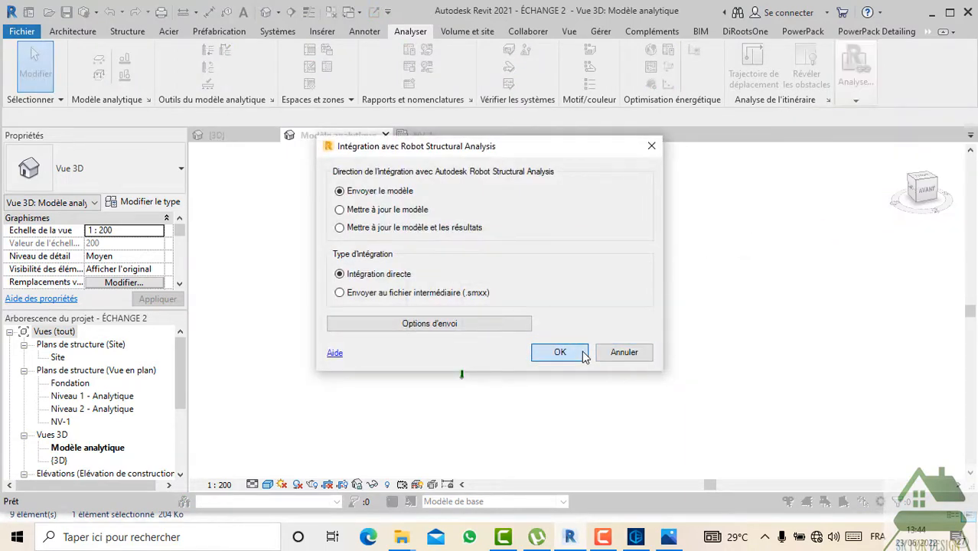
click(560, 352)
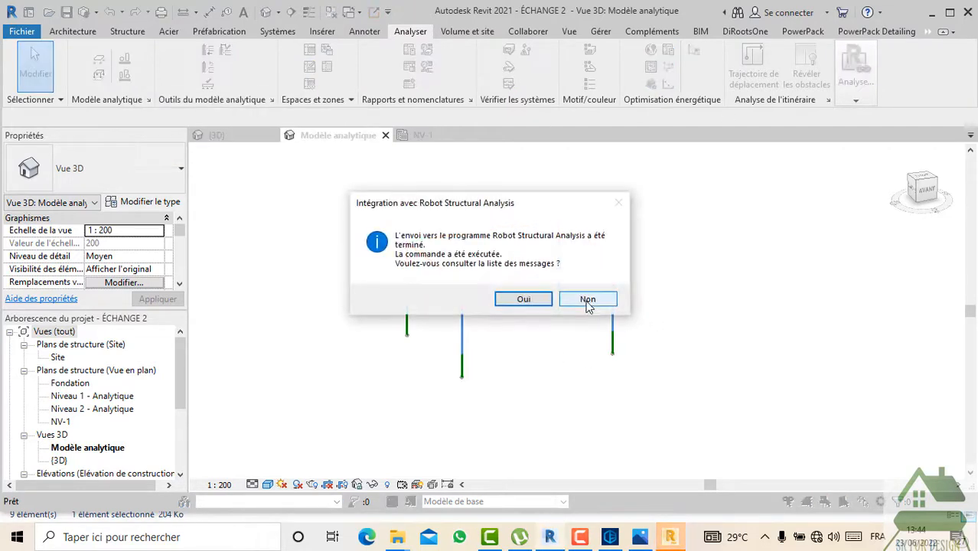
click(584, 298)
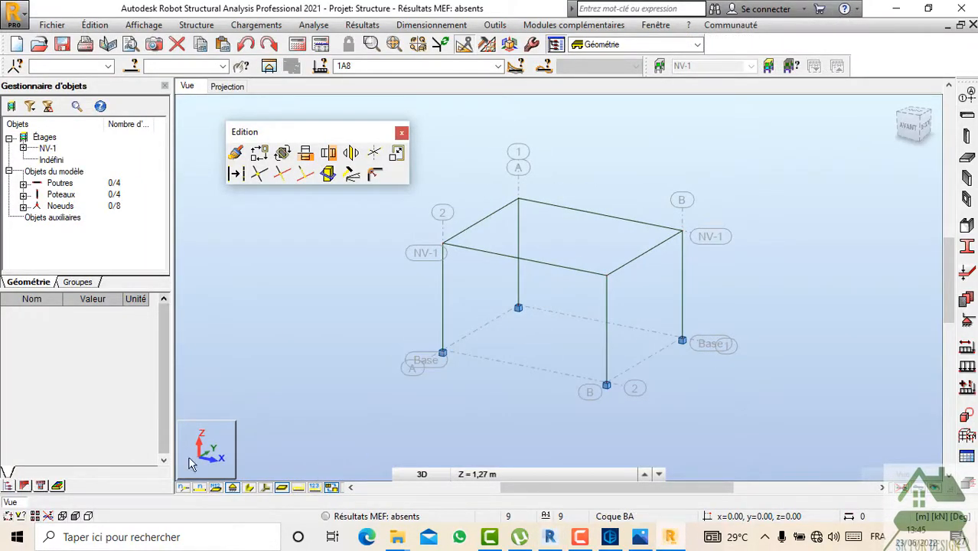
Step: Display the bar section shapes in Robot and draw a contour of type Bardage/Face through the top corners of the frame at NV-1
click(249, 489)
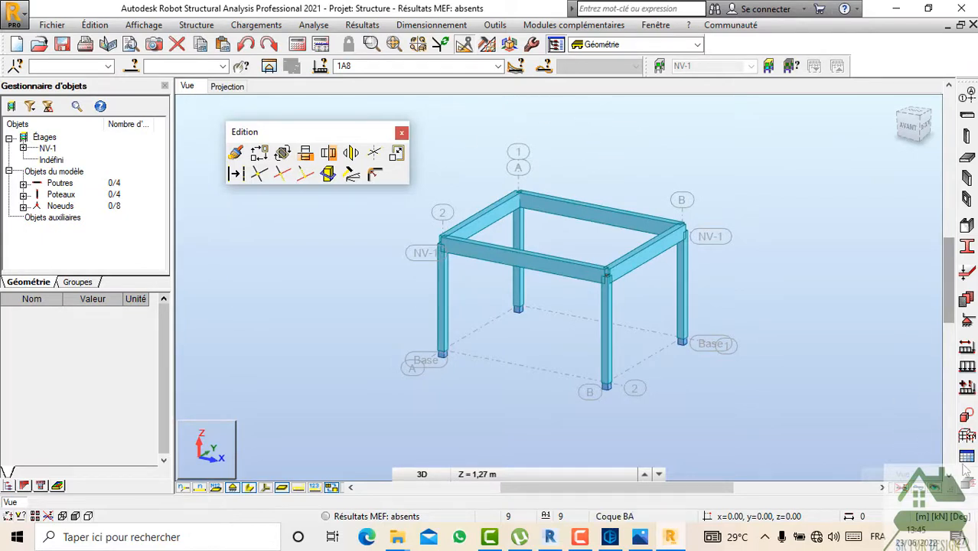
click(967, 438)
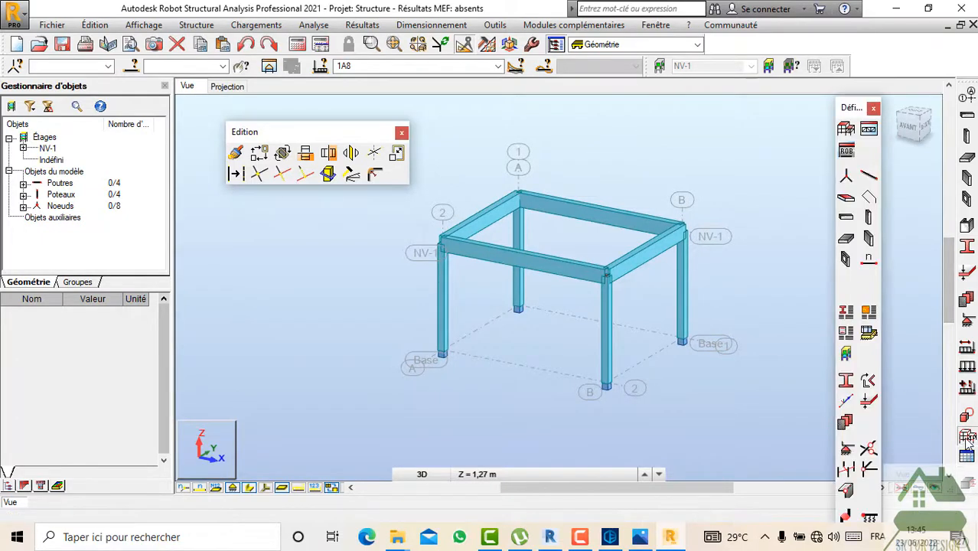
click(869, 197)
click(595, 220)
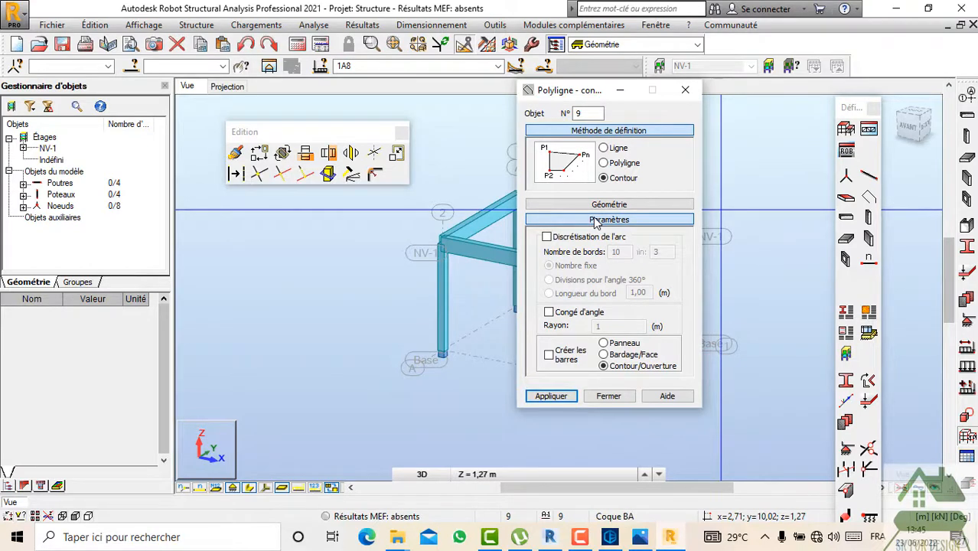
click(603, 355)
drag(544, 102, 691, 149)
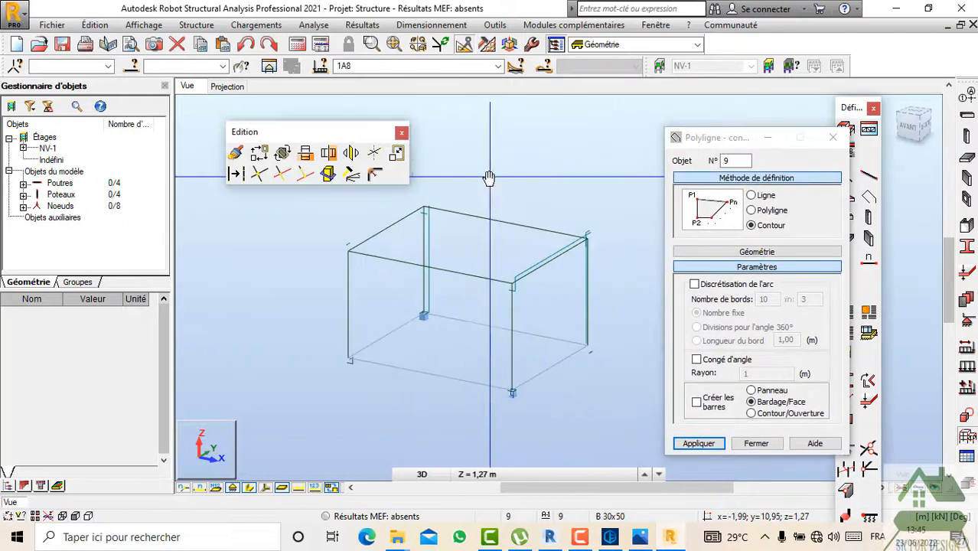
click(513, 281)
click(350, 250)
click(437, 206)
click(833, 137)
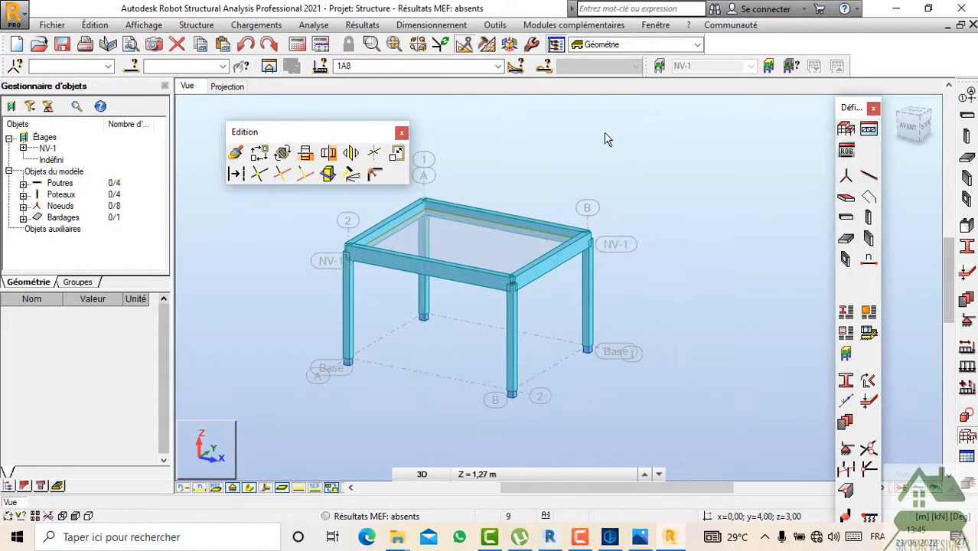
Step: Turn on the display of the load distribution direction (Direction de répartition de la charge) for panels
scroll(610, 140, down, 2)
drag(913, 138, 906, 138)
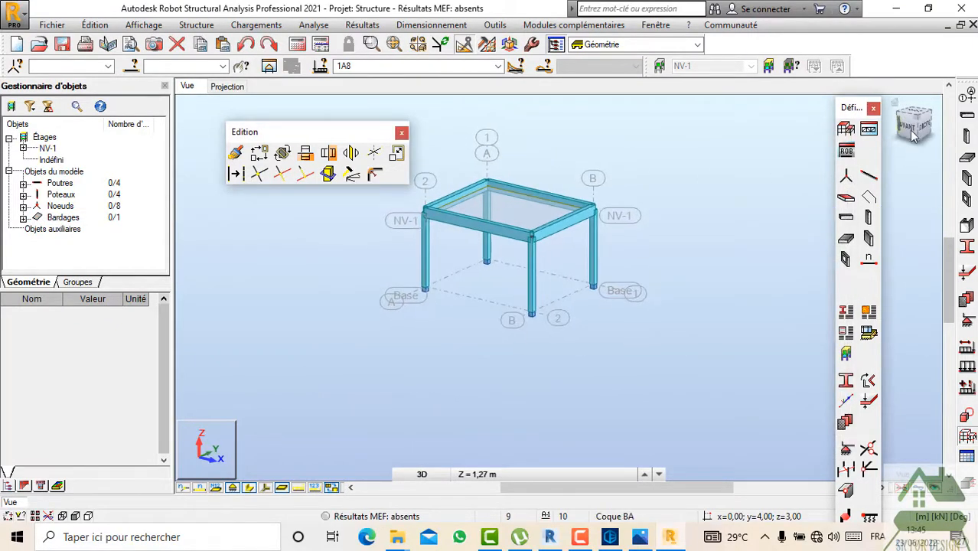
scroll(532, 213, up, 2)
scroll(603, 354, down, 2)
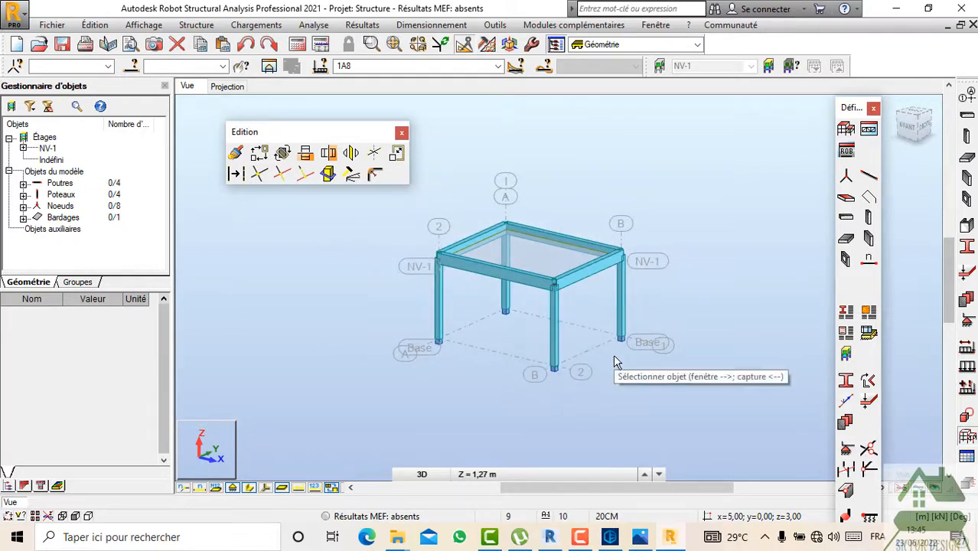
click(144, 24)
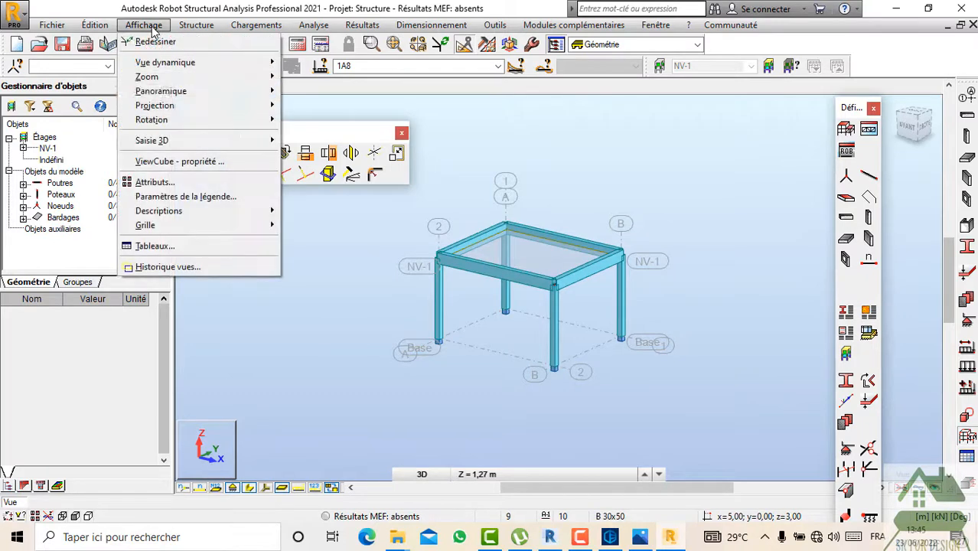
click(191, 181)
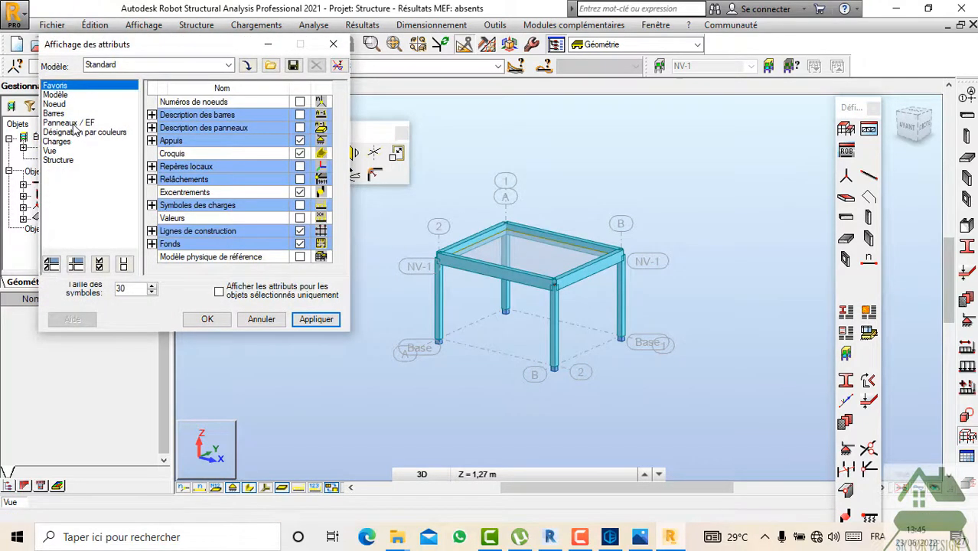
click(73, 123)
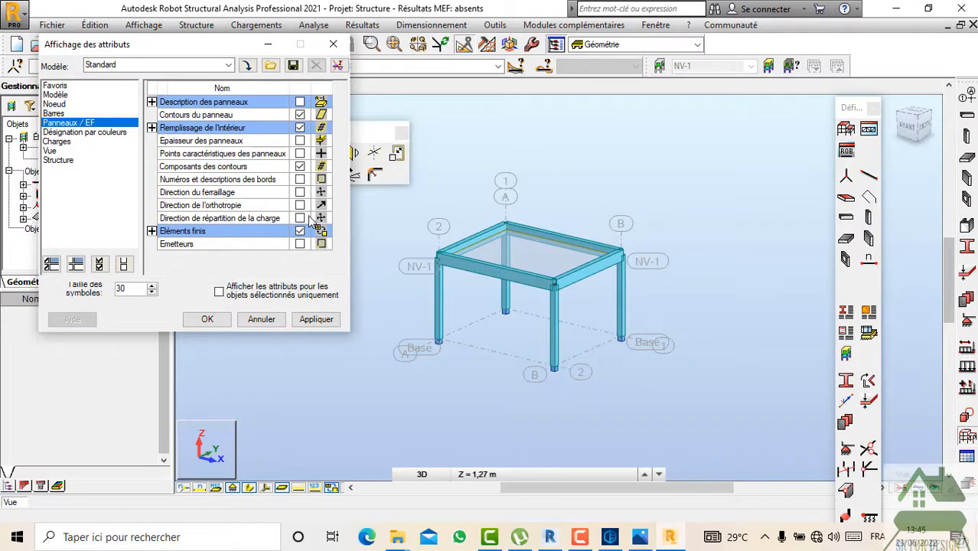
click(300, 219)
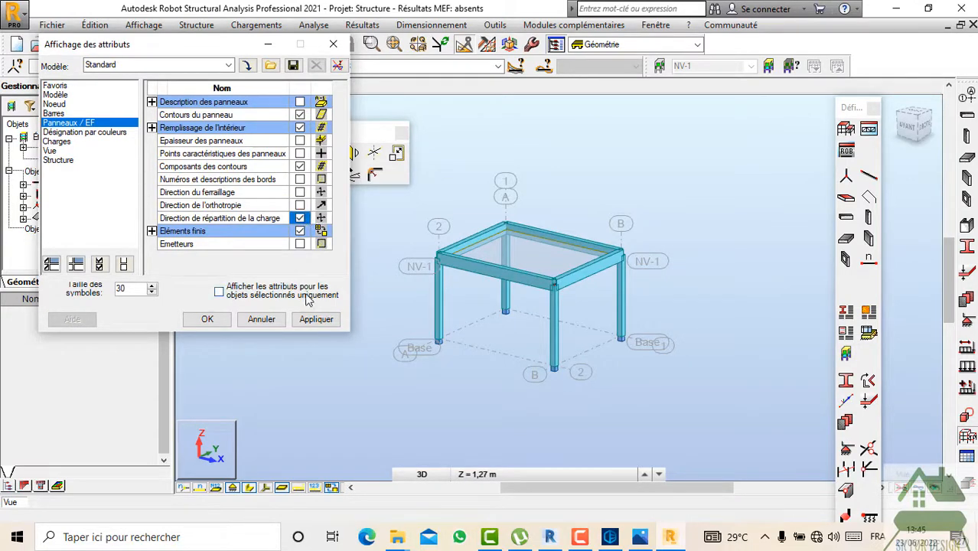
click(318, 319)
click(208, 320)
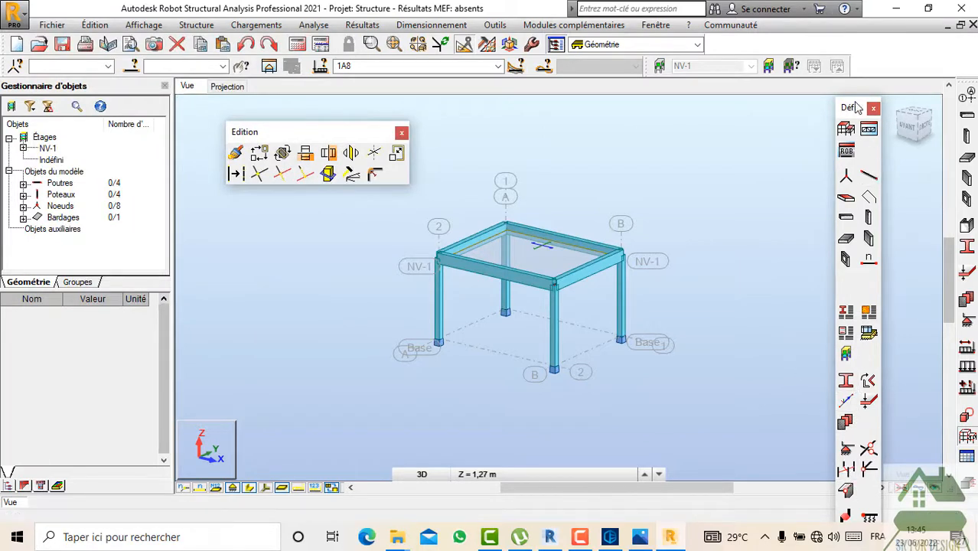
Step: Assign the Direction Y load distribution to the cladding panel at NV-1 and check its direction symbol on the frame
drag(857, 107, 868, 151)
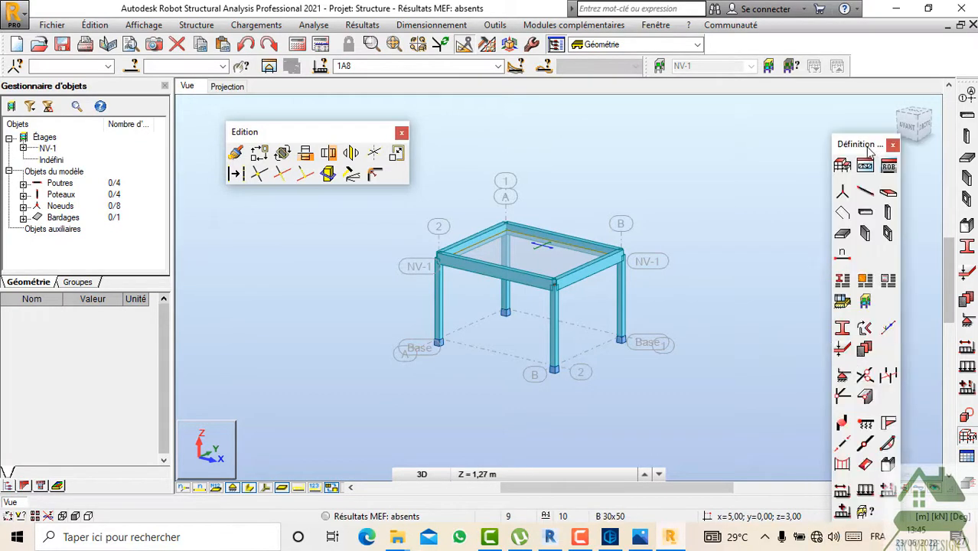
click(867, 466)
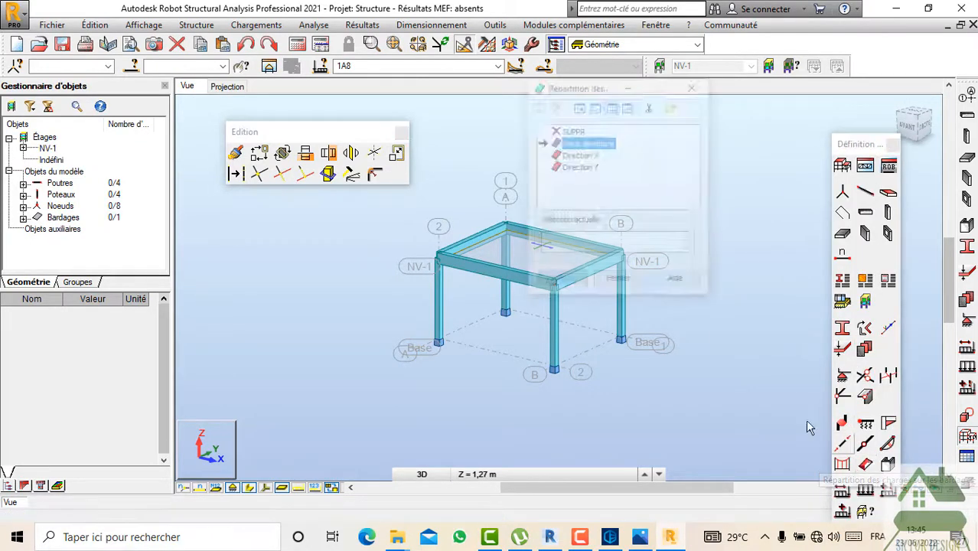
click(583, 241)
click(579, 154)
click(580, 166)
click(469, 243)
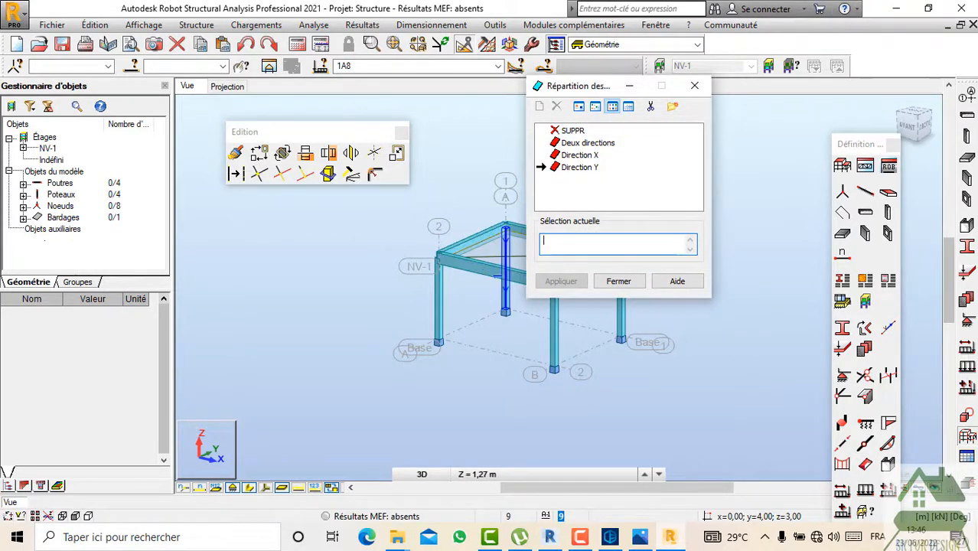
click(511, 229)
click(561, 281)
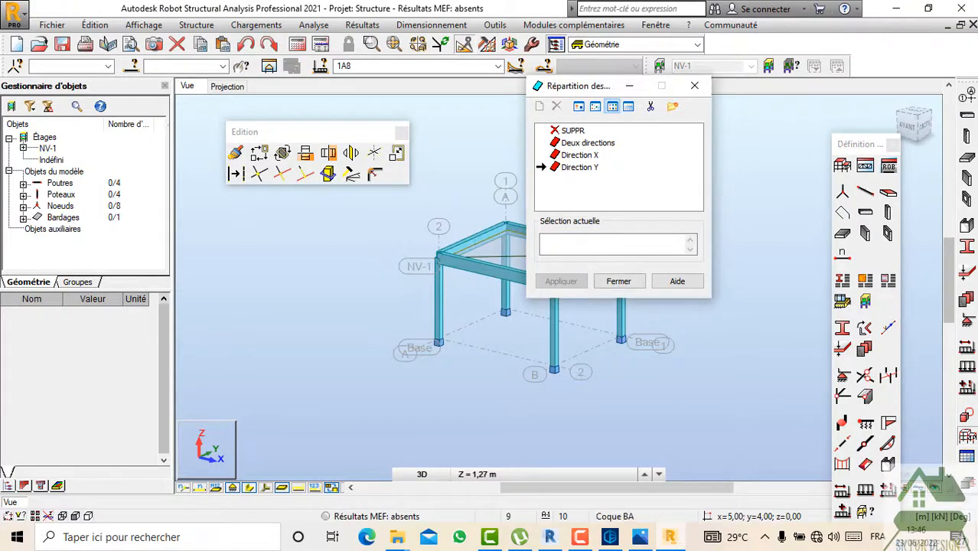
click(694, 85)
scroll(582, 245, up, 4)
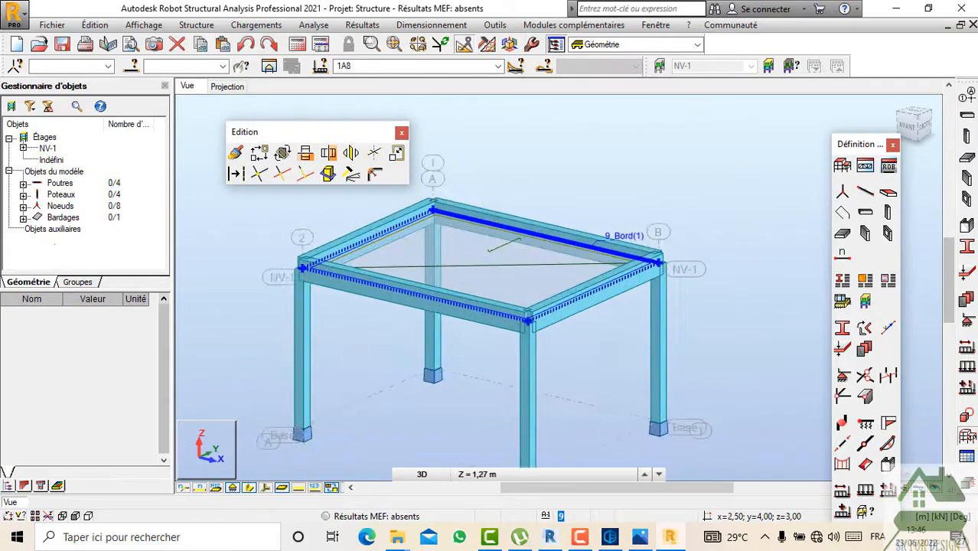
scroll(481, 237, down, 3)
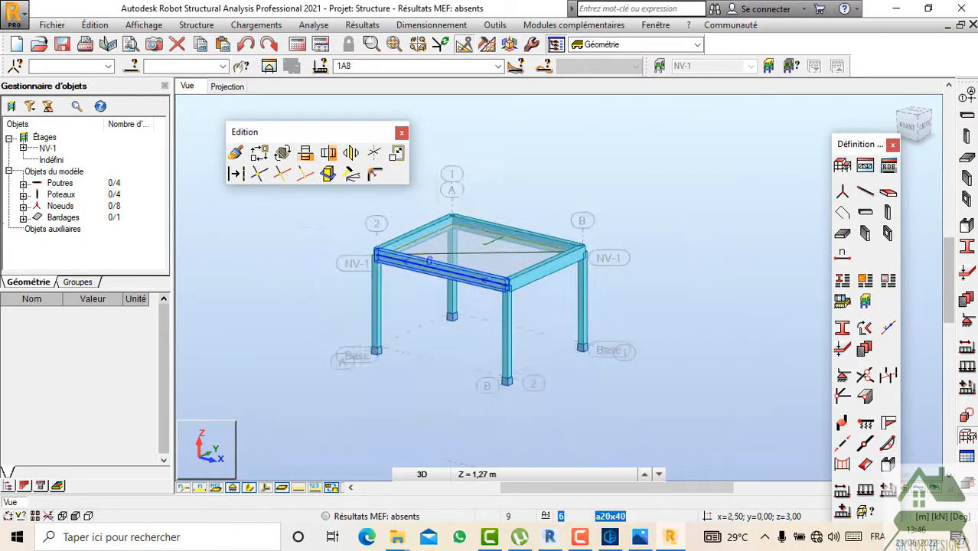
scroll(452, 267, up, 2)
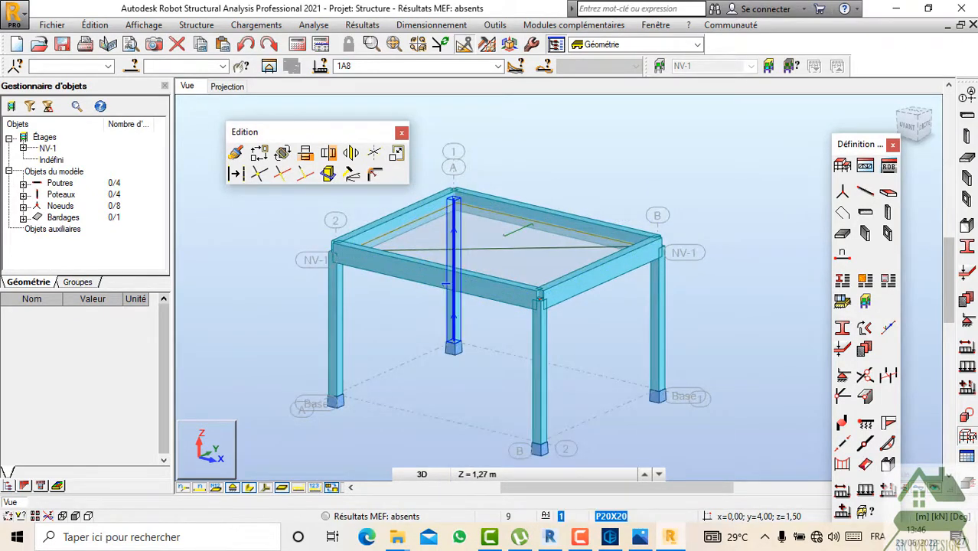
scroll(583, 266, down, 2)
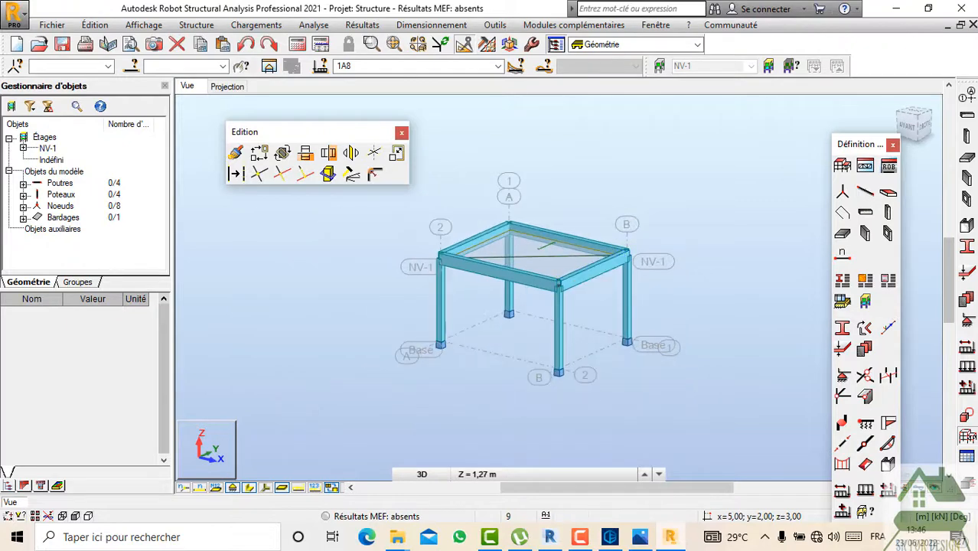
Step: Switch to the Chargements layout and delete load cases 3 to 8, from WIND1 to SEIS1
click(635, 45)
click(611, 93)
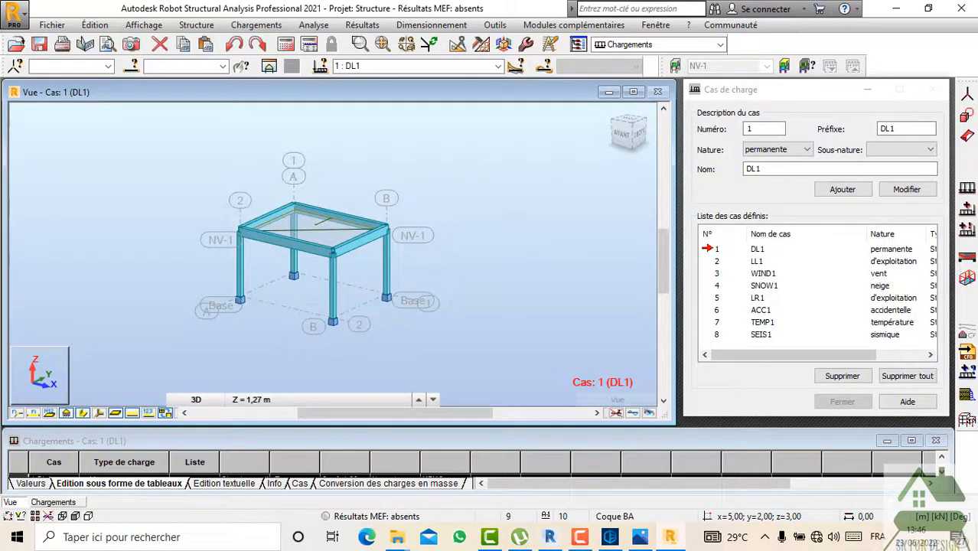
click(718, 274)
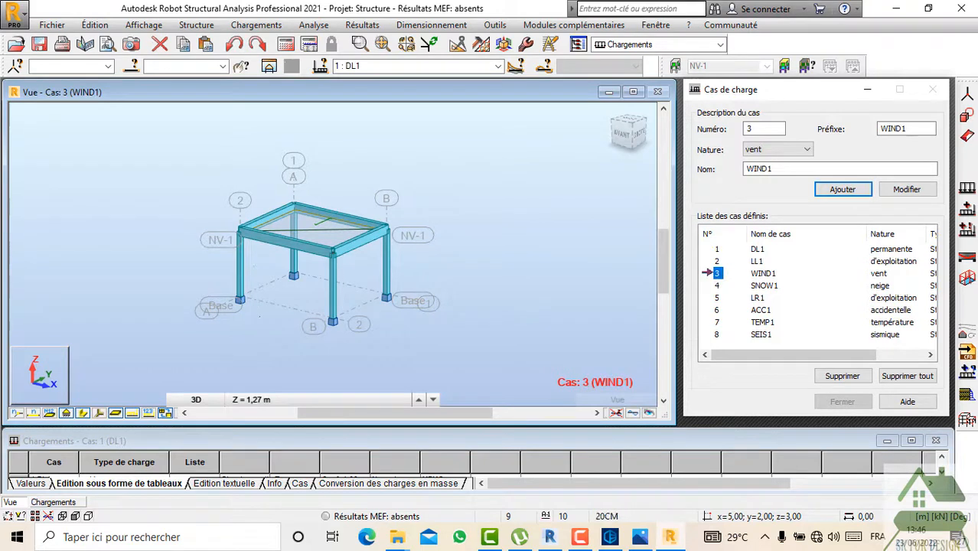
click(843, 375)
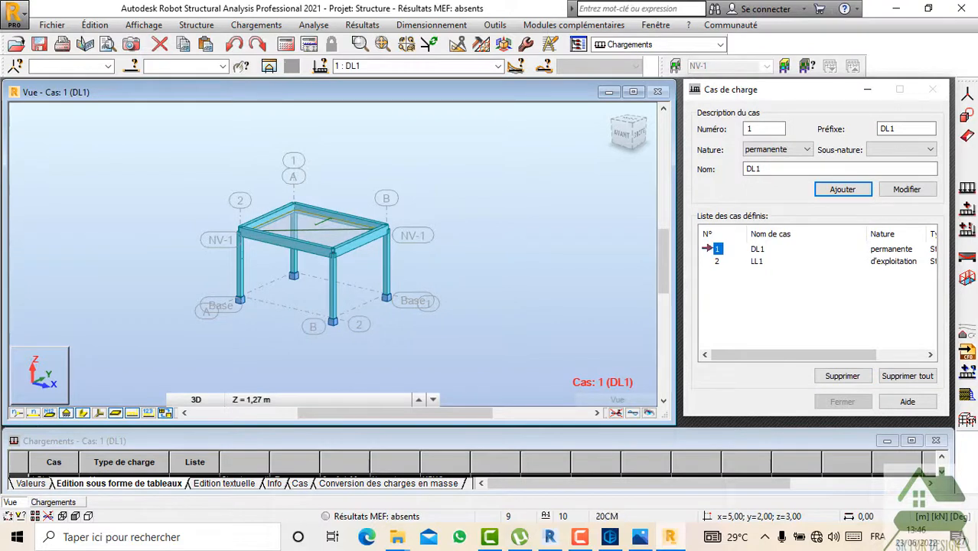
Step: Add a load case named H16+6 with nature permanente and sub-nature poids propre
click(717, 261)
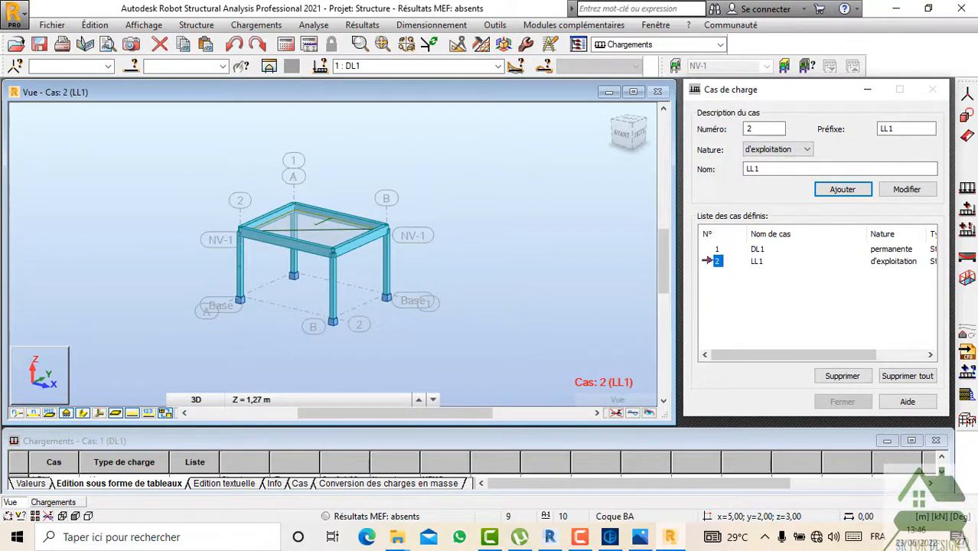
click(790, 150)
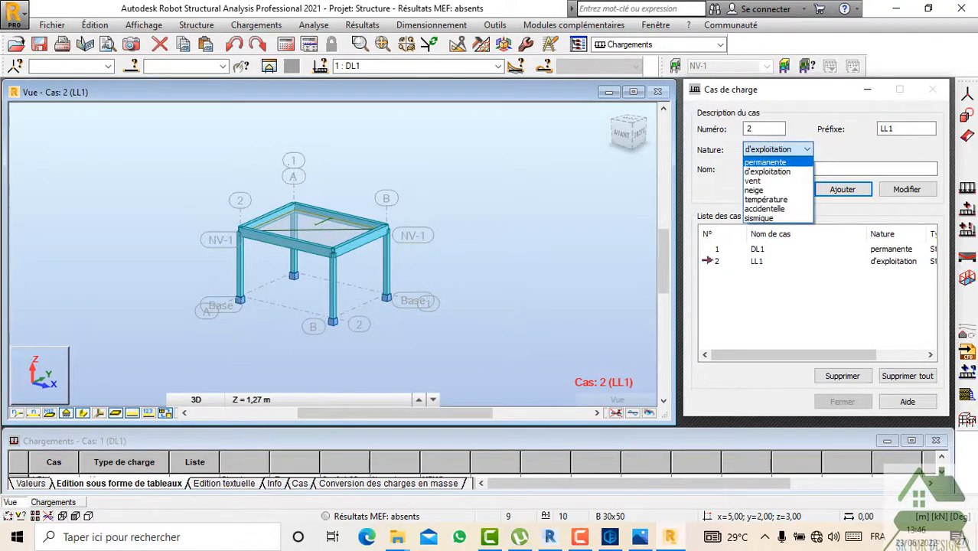
click(774, 162)
double_click(756, 169)
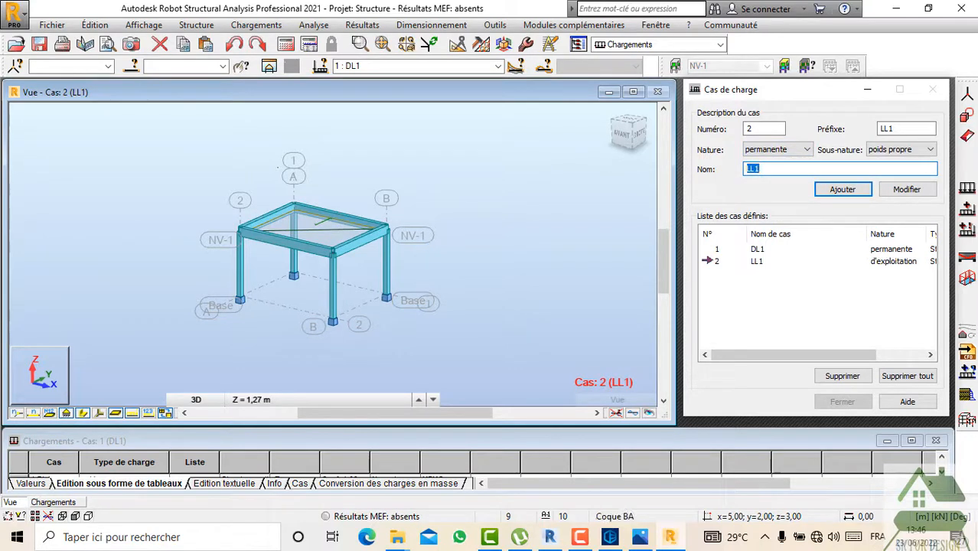
text(H)
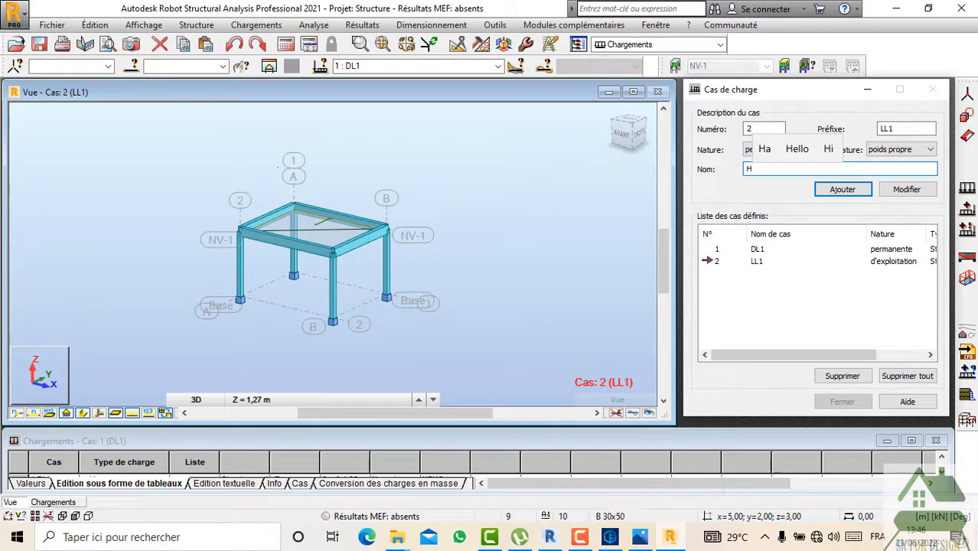
text(16+6)
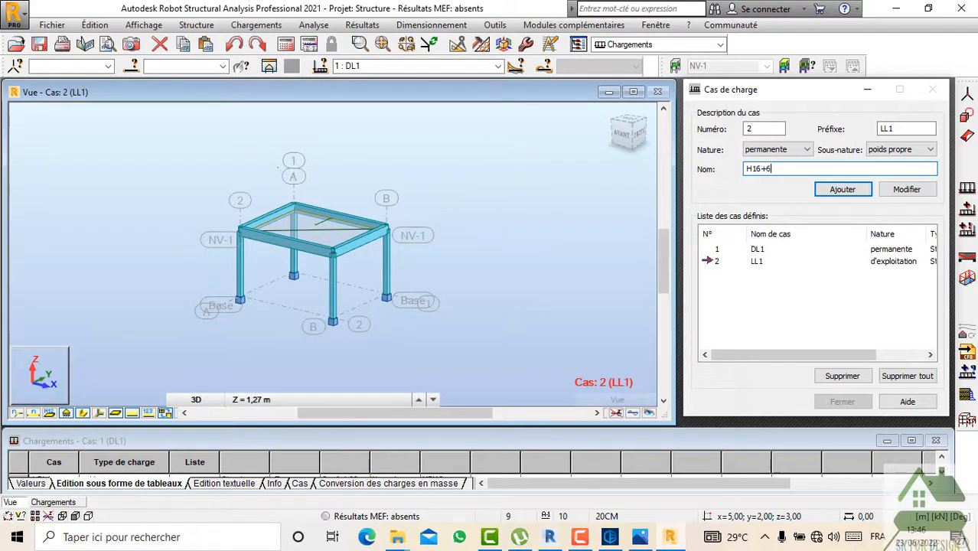
key(Return)
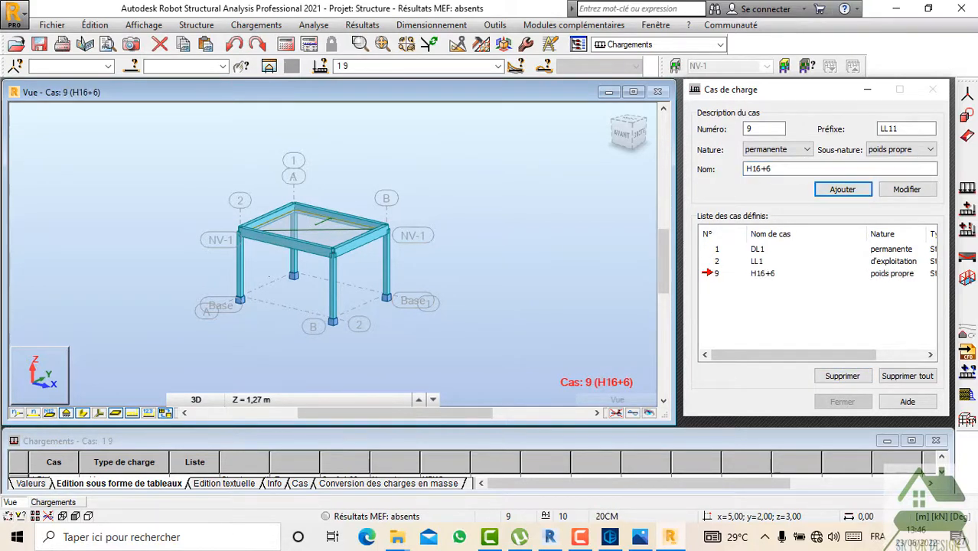
Step: Apply a uniform surface load of -0.285 kPa in global Z to panel 9 for load case H16+6
click(968, 189)
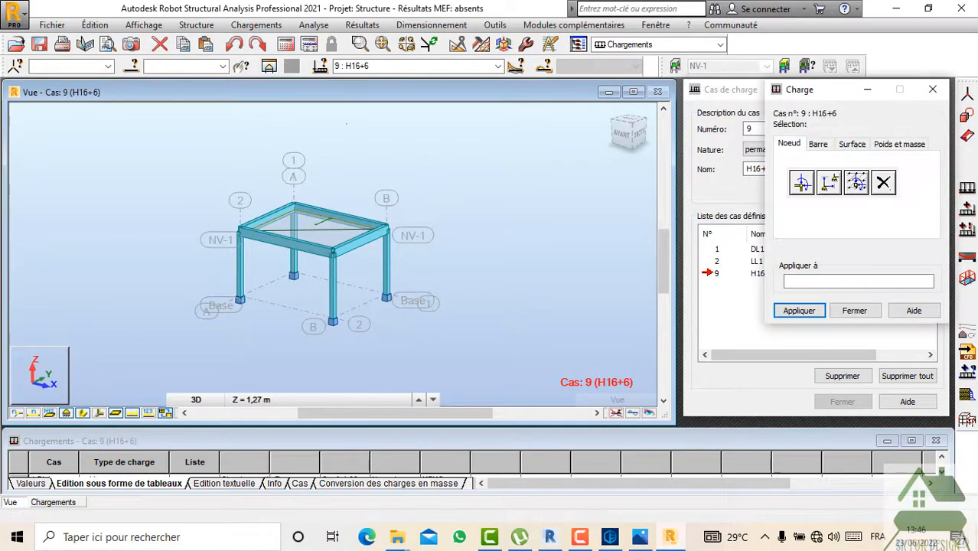
click(820, 145)
click(852, 145)
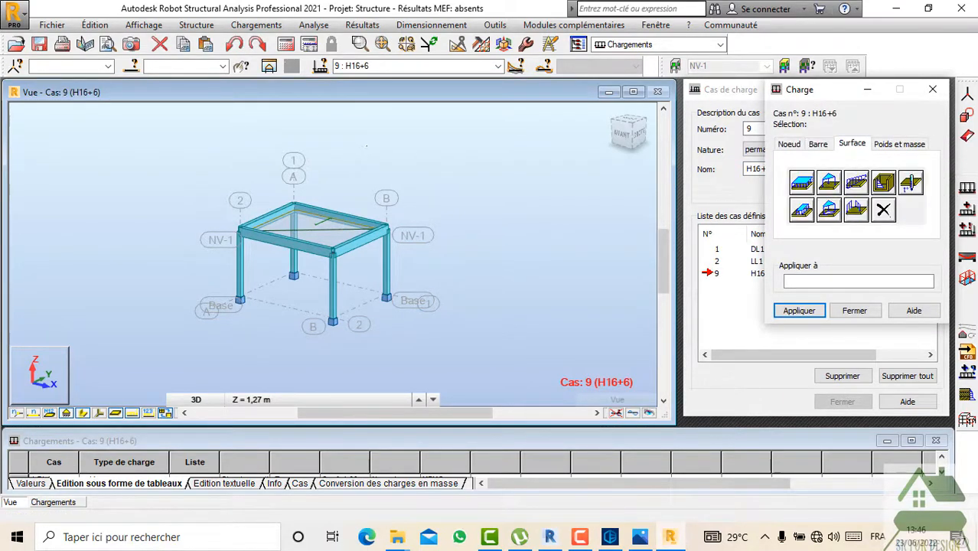
click(801, 183)
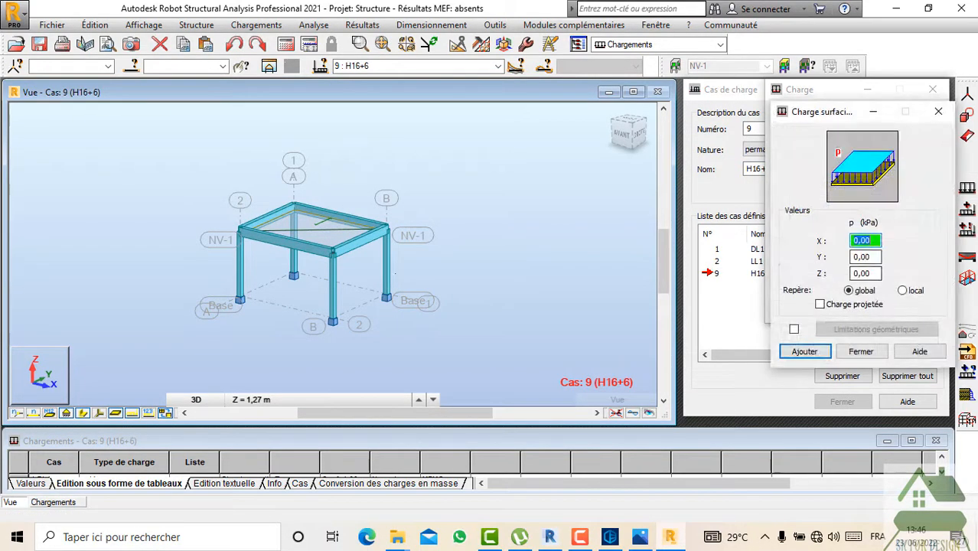
drag(872, 274, 854, 274)
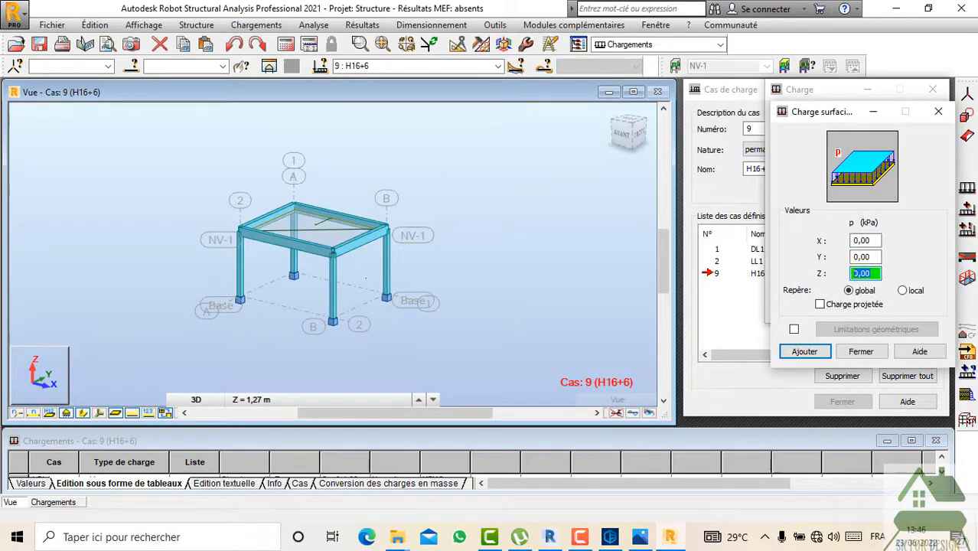
text(-0.285)
click(804, 351)
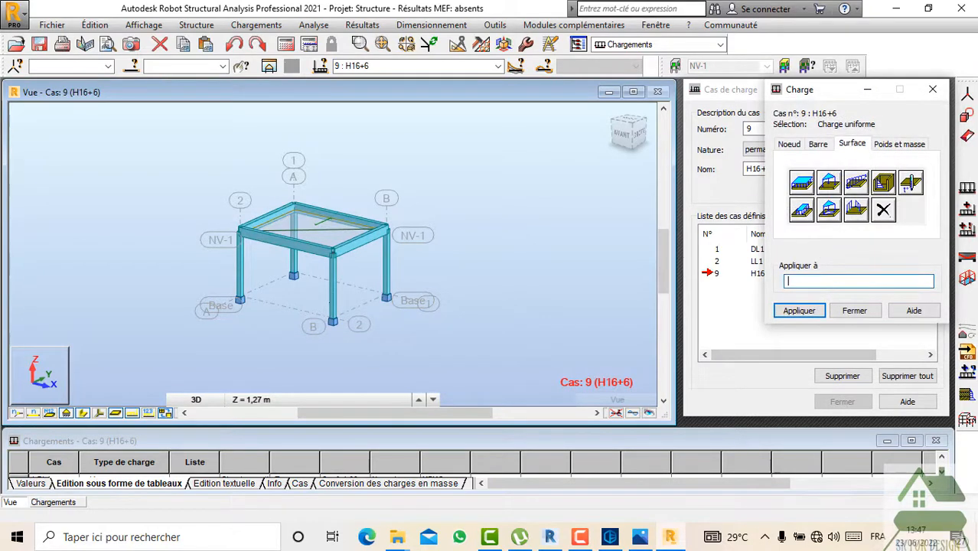
text(9)
key(Return)
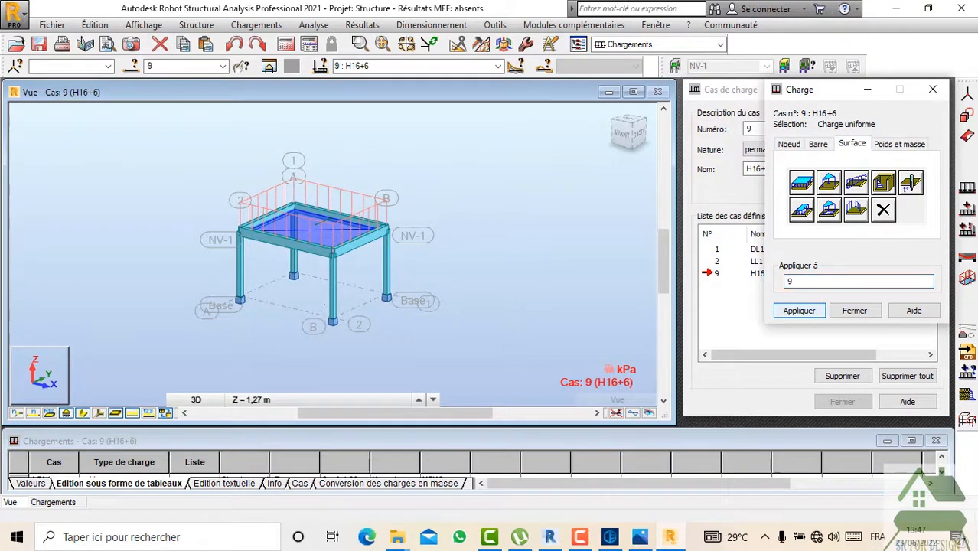
click(932, 89)
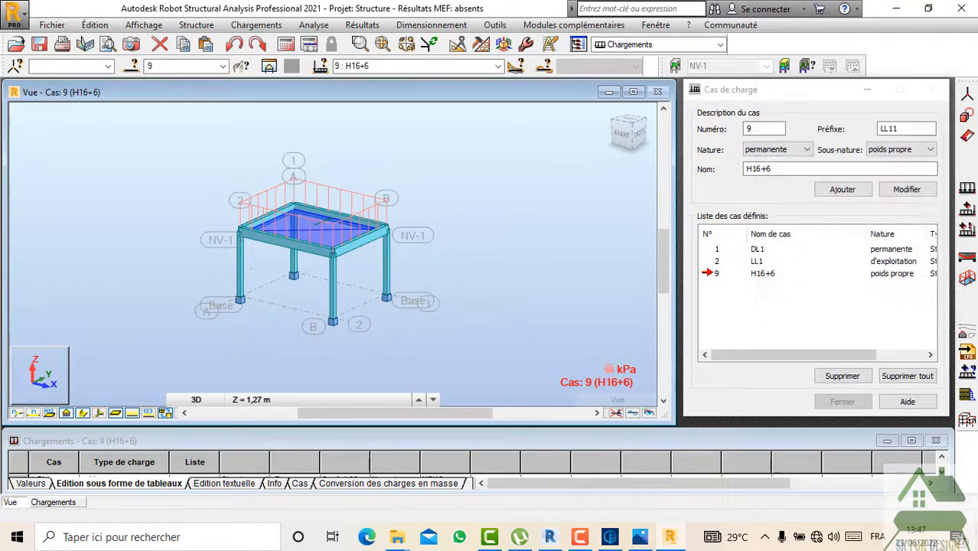
Step: Apply a uniform surface load in global Z to panel 9 for load case LL1
click(718, 261)
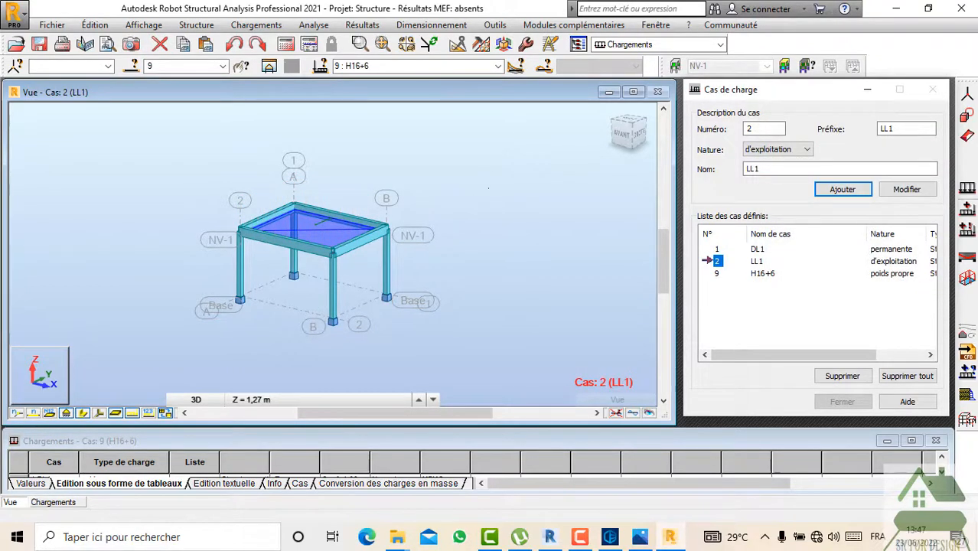
click(967, 188)
click(852, 144)
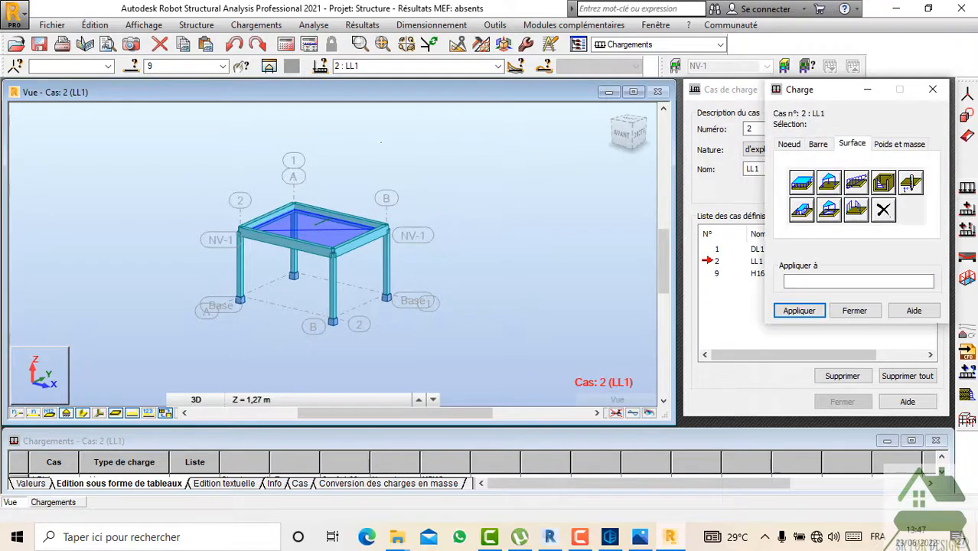
click(800, 182)
click(873, 273)
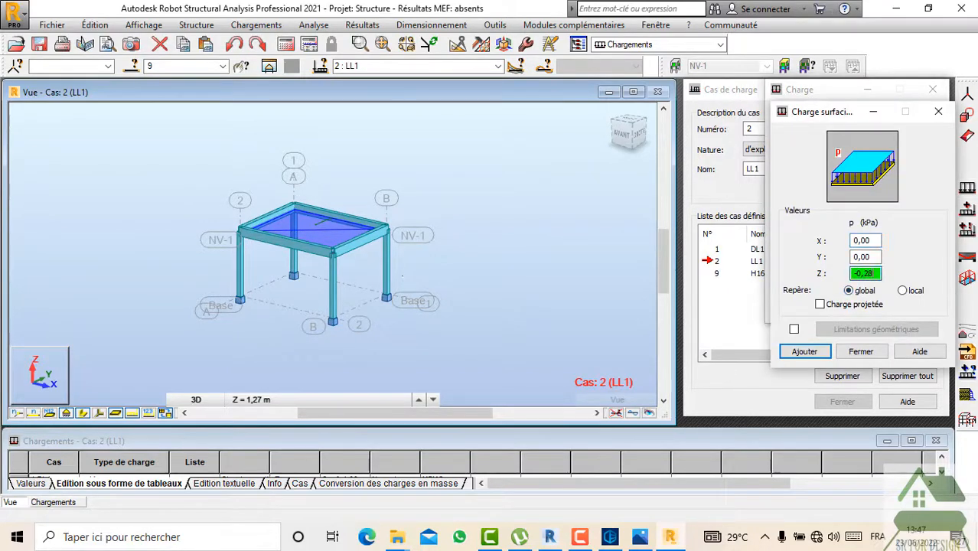
key(BackSpace)
key(BackSpace)
key(BackSpace)
key(BackSpace)
key(Return)
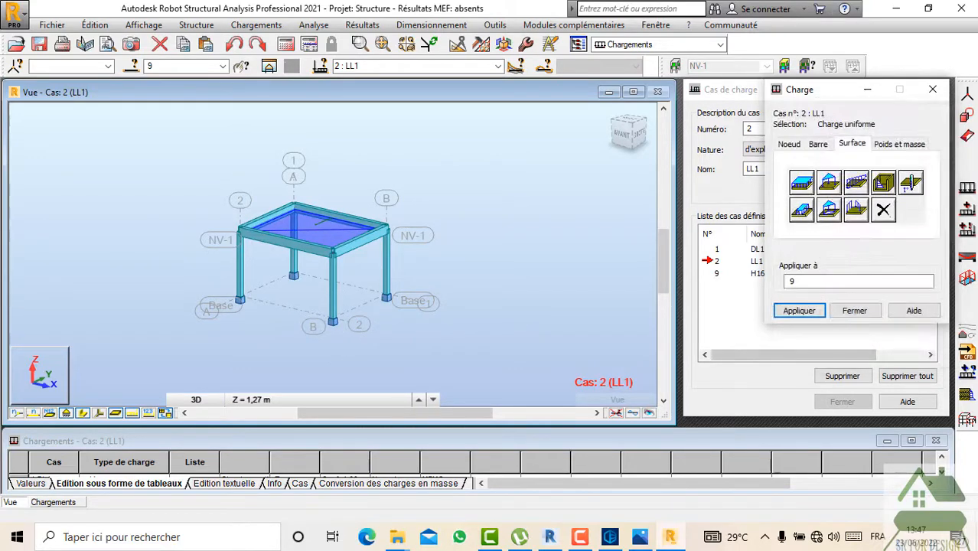
click(799, 311)
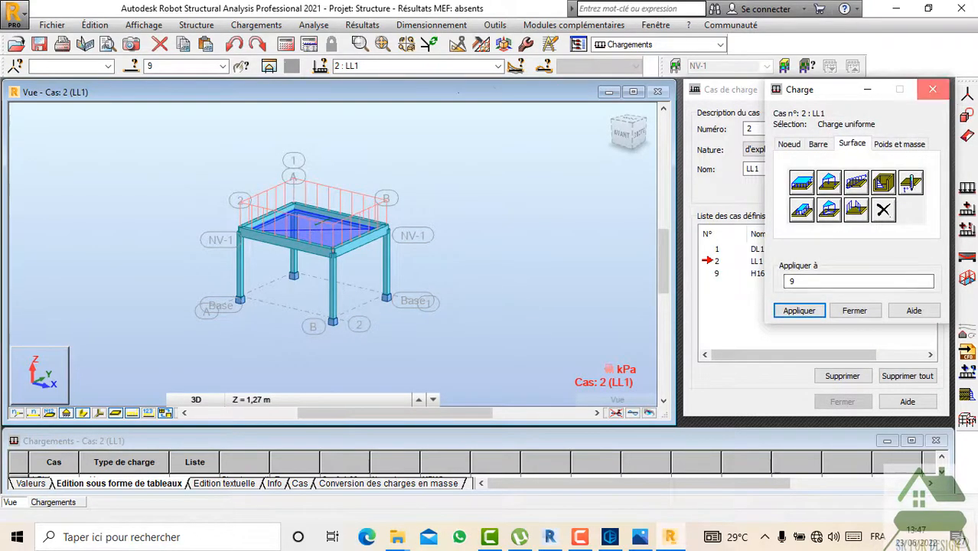
click(932, 90)
Step: Generate complete automatic load combinations to BAEL 91, checking the relations between the permanent load groups
click(257, 24)
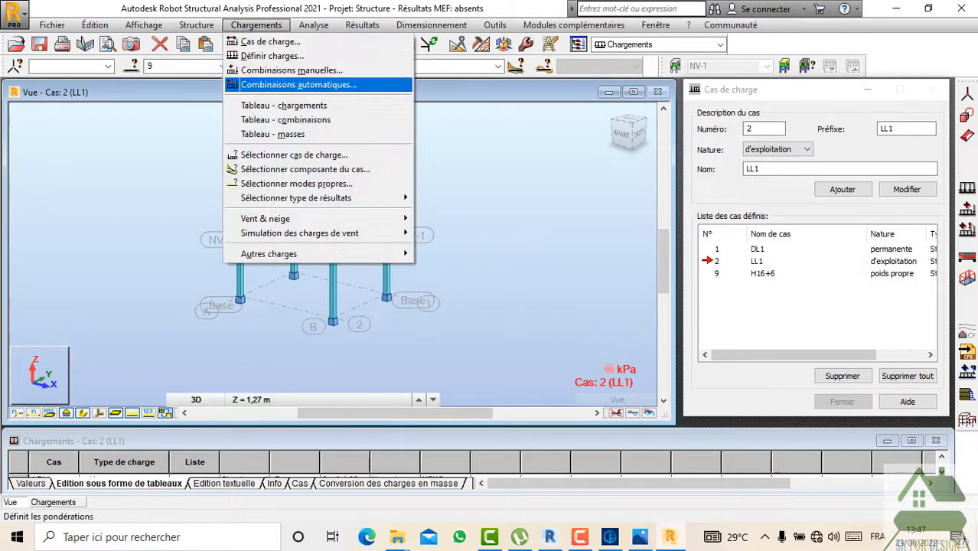
click(298, 84)
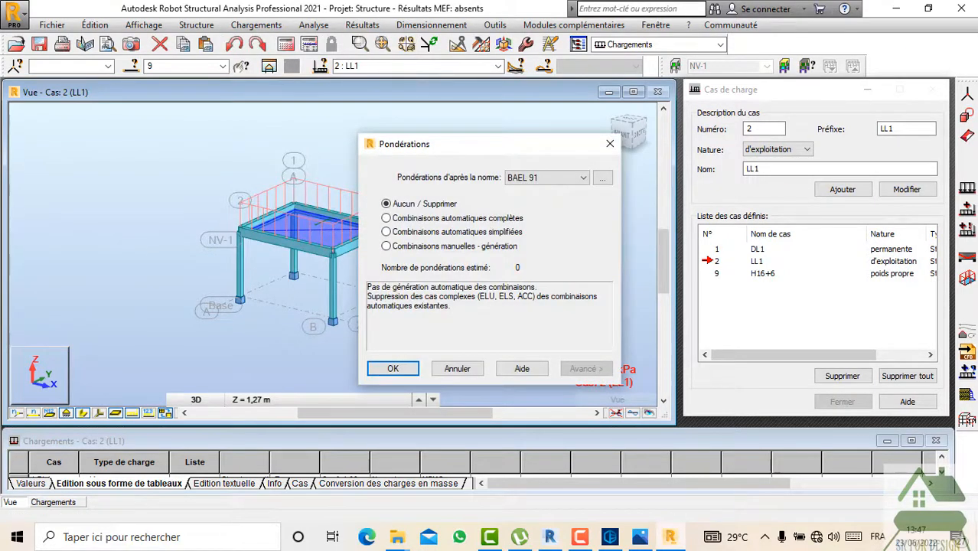
click(386, 218)
click(584, 368)
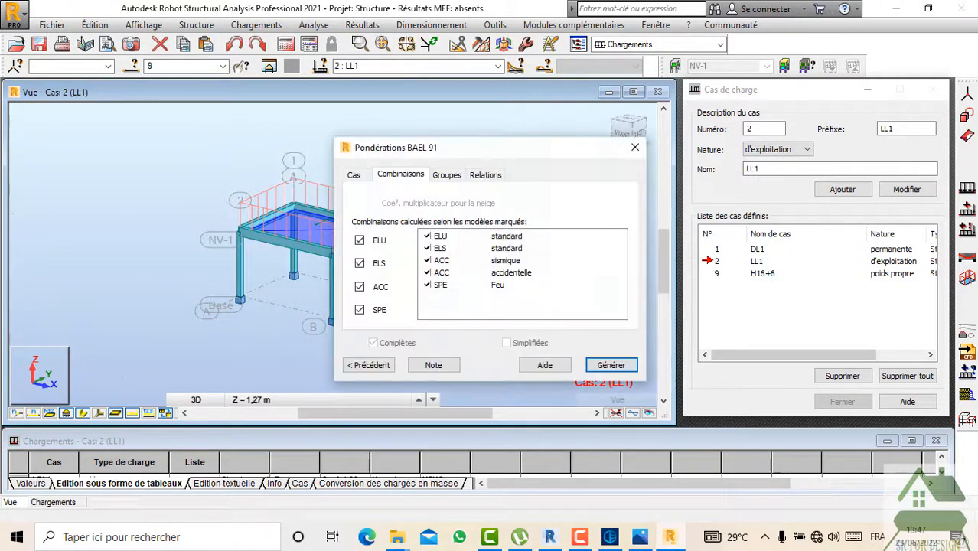
click(485, 175)
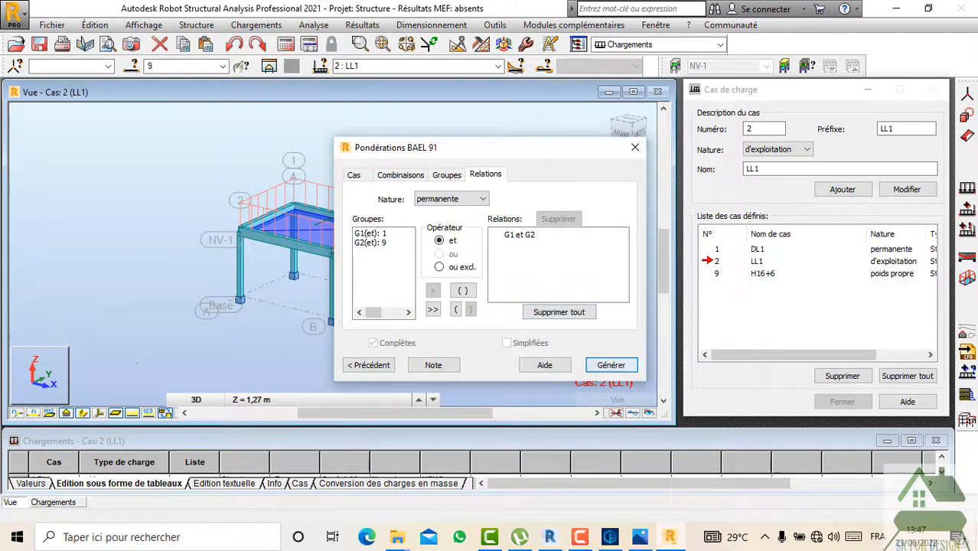
click(610, 365)
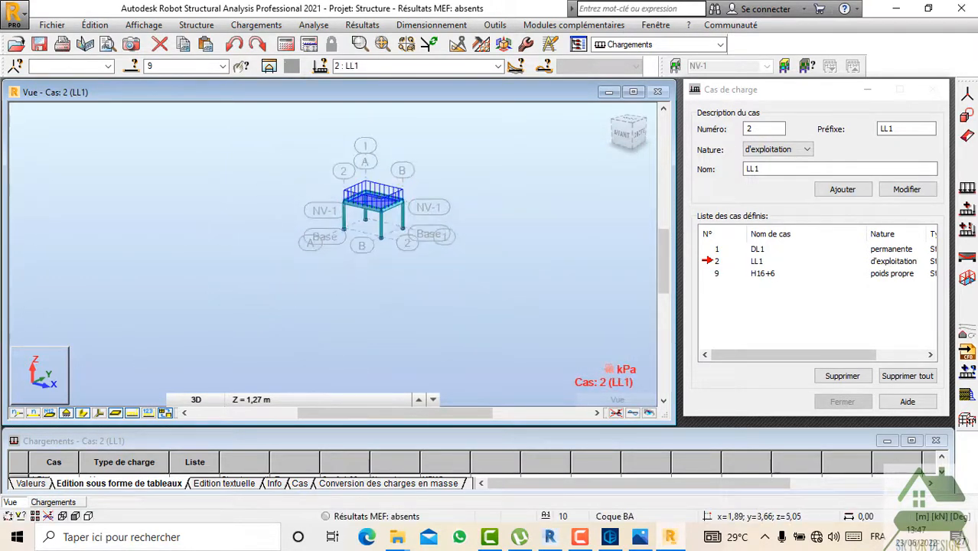
Step: Run the structure calculation and switch to the Résultats - diagrammes layout
click(286, 44)
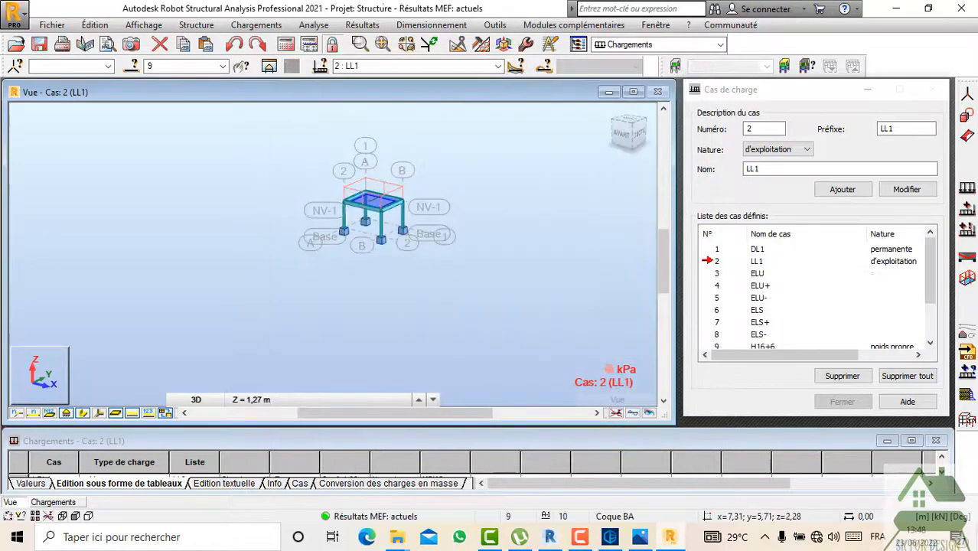
click(659, 45)
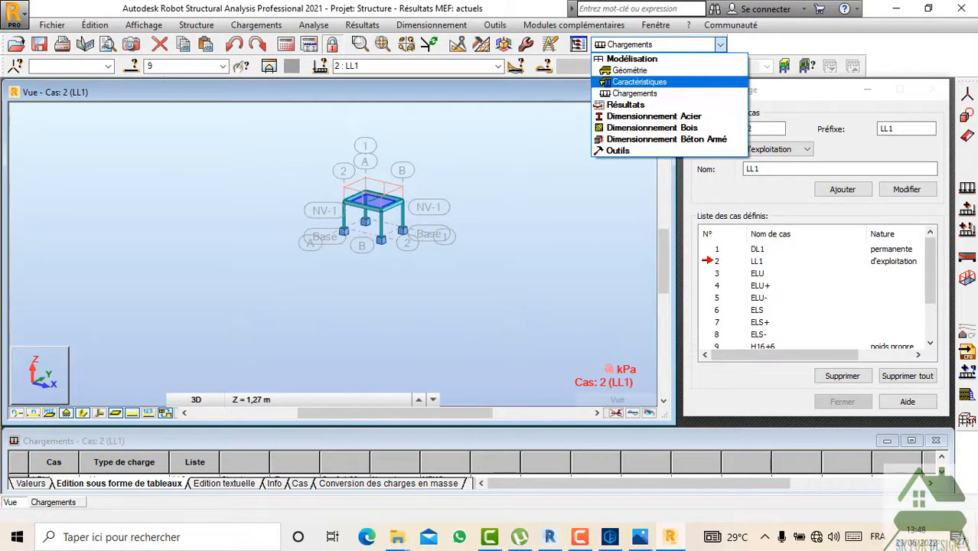
click(635, 105)
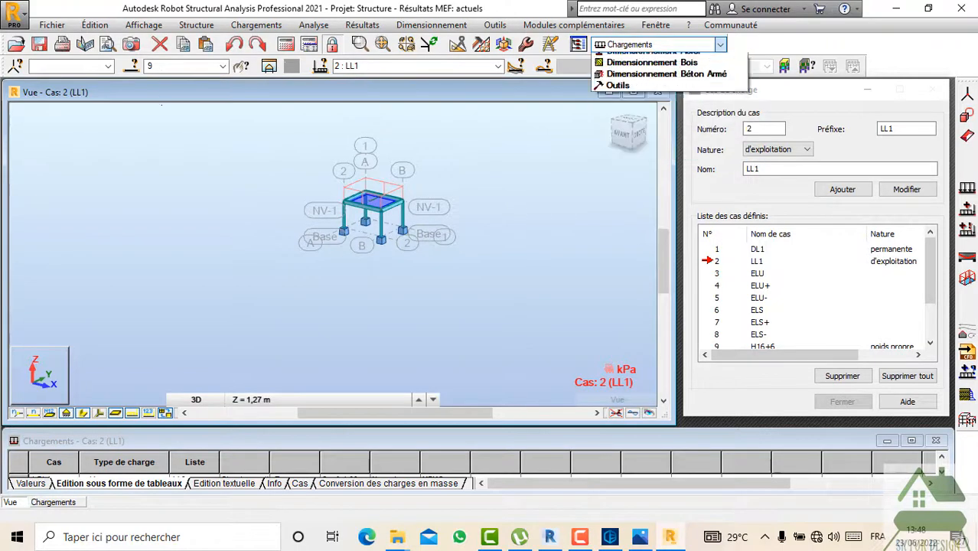
click(651, 81)
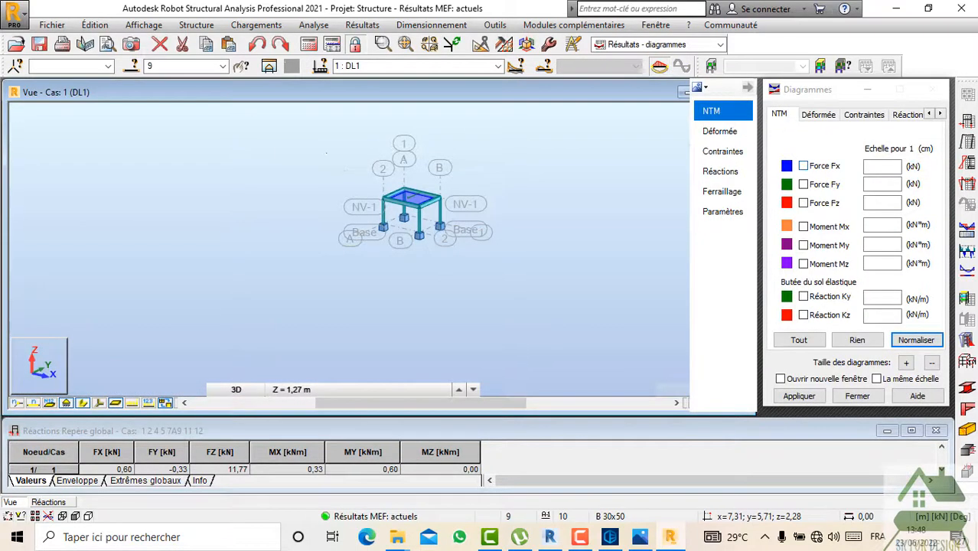
Step: Display the Force Fx and Moment My diagrams on the frame with description labels for local extremes
click(803, 166)
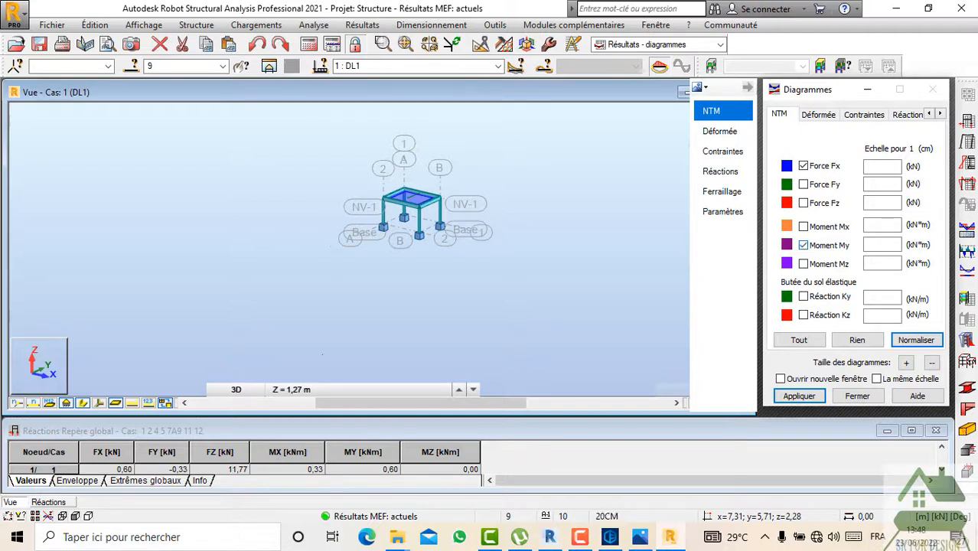
click(798, 396)
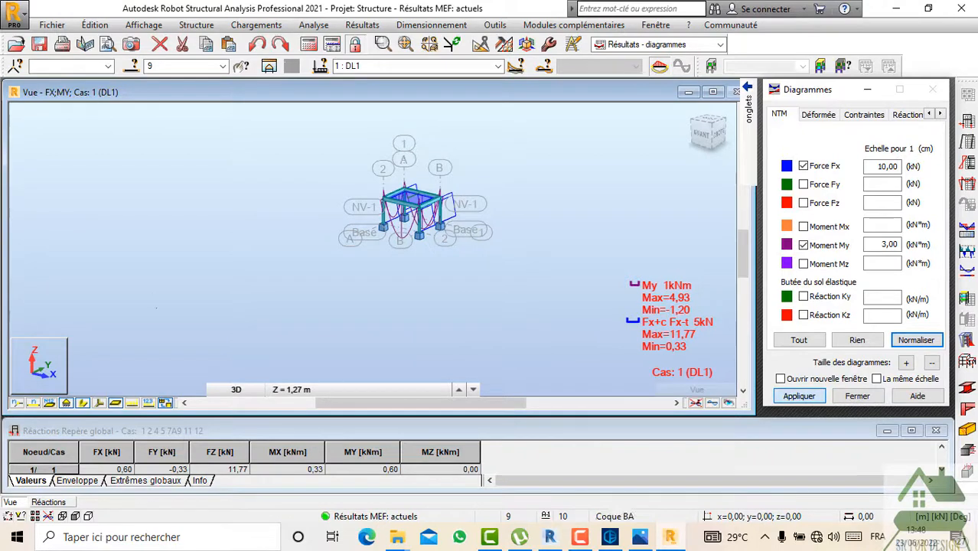
mouse_move(749, 109)
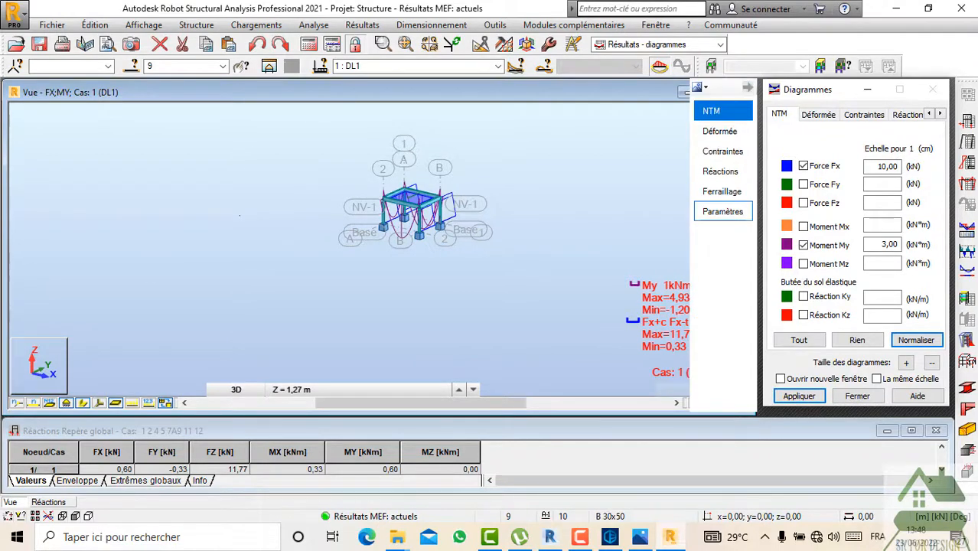
click(723, 212)
click(831, 179)
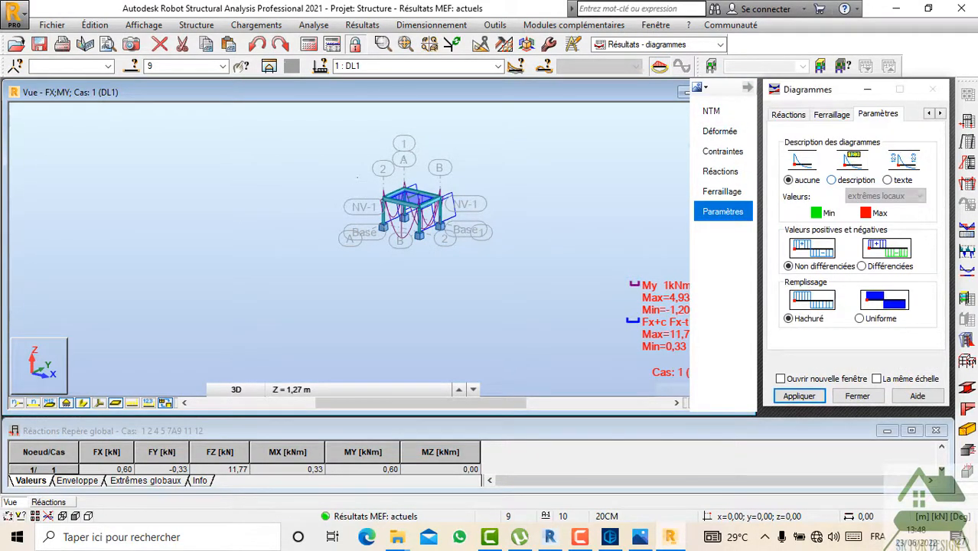
click(799, 395)
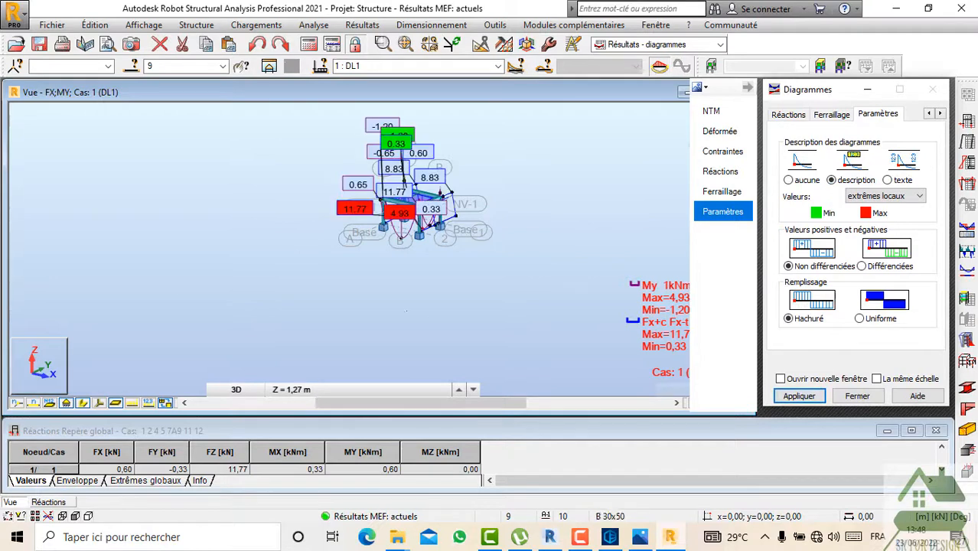
Step: Normalise the diagrams and reduce their size to a scale of 20 kN for Fx and 7.5 kN*m for My
click(712, 111)
click(916, 340)
click(799, 395)
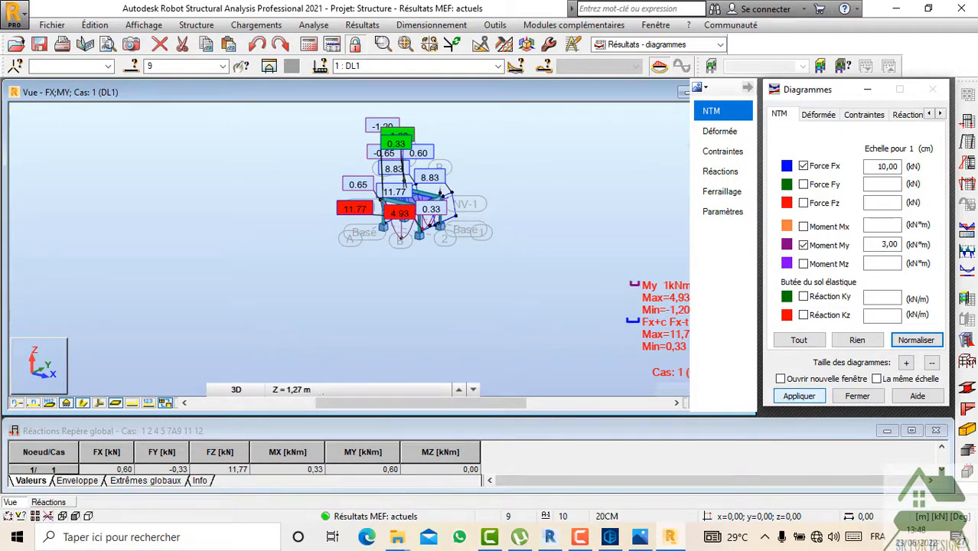
click(931, 362)
click(799, 396)
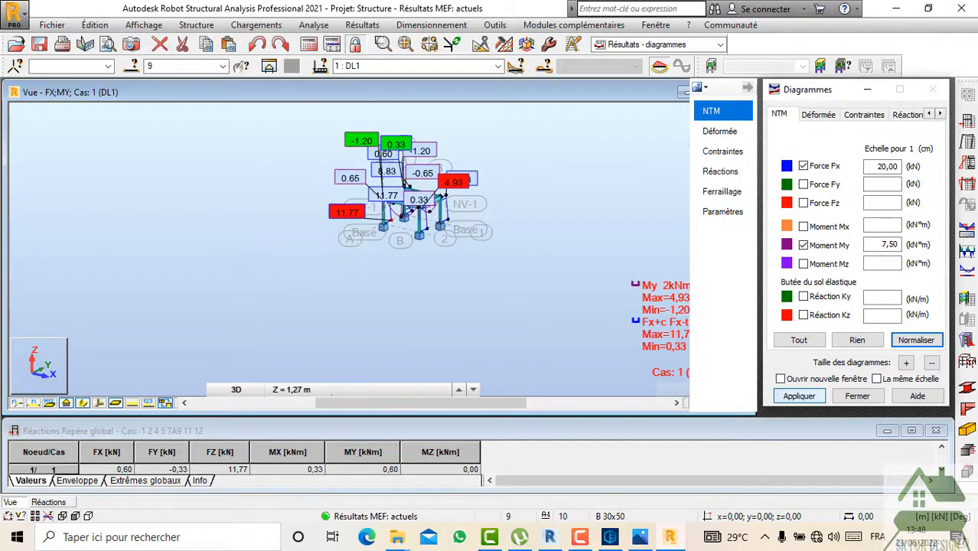
Step: Show the Fx and My diagrams for load case 4, ELU+
click(417, 66)
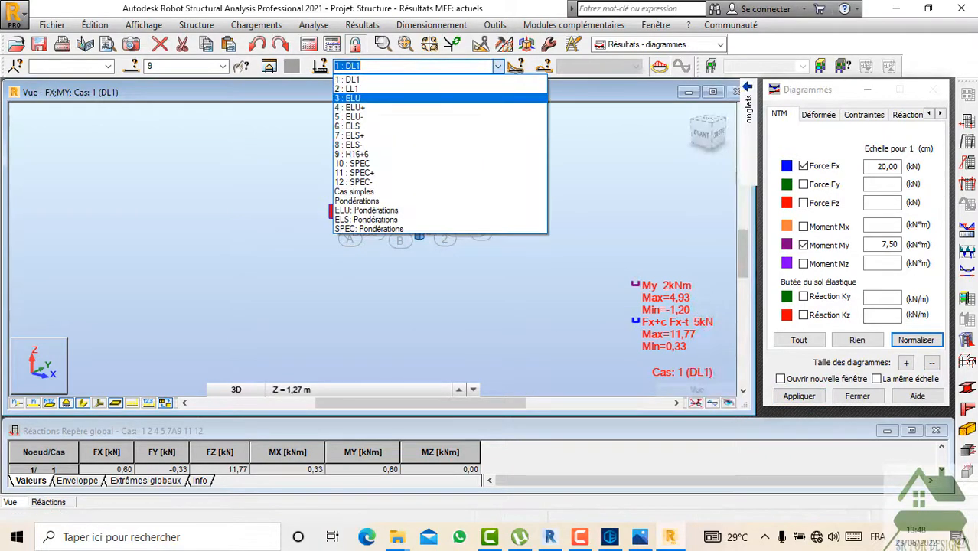
key(Up)
key(Up)
key(Up)
key(Up)
key(Return)
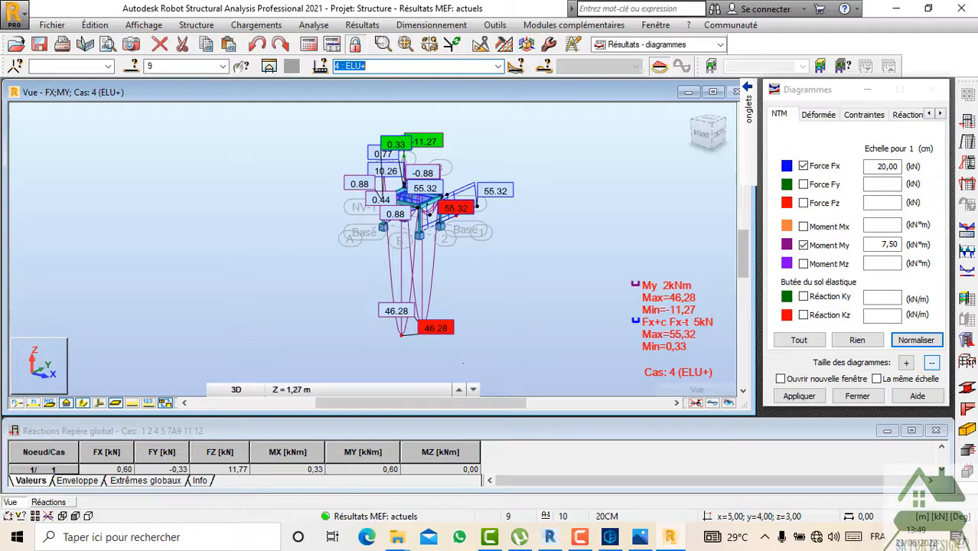
Step: Reduce the diagram size in stages to a scale of 300 kN for Fx and 150 kN*m for My
click(931, 362)
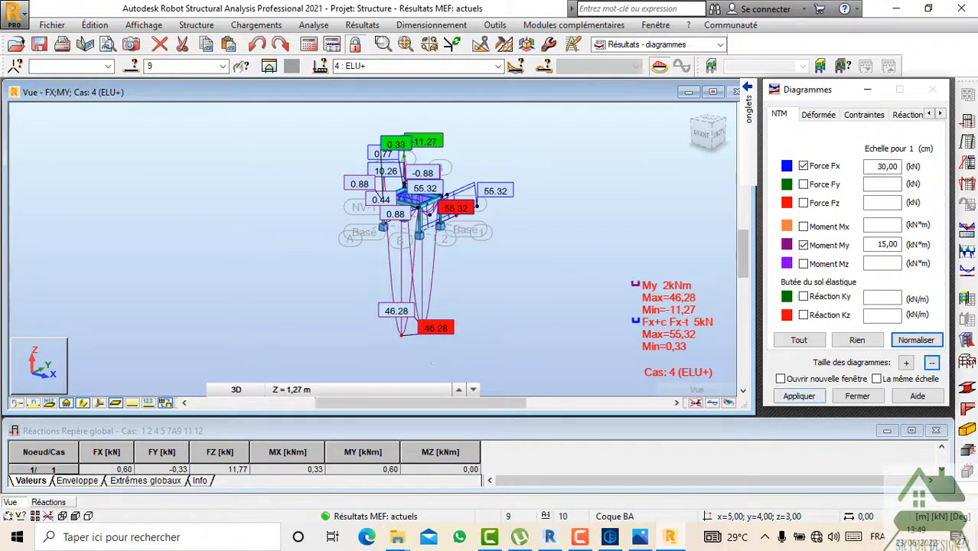
click(799, 396)
click(932, 362)
click(932, 362)
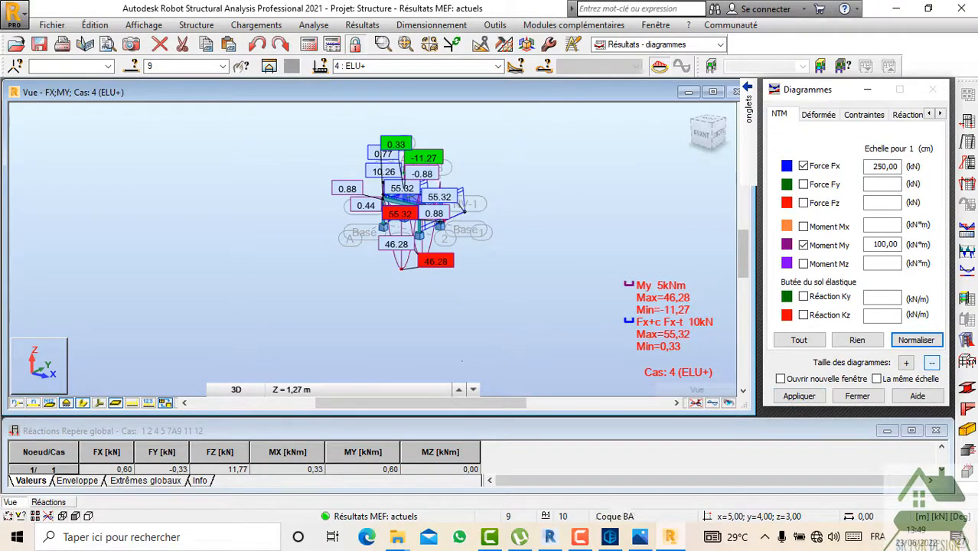
click(799, 395)
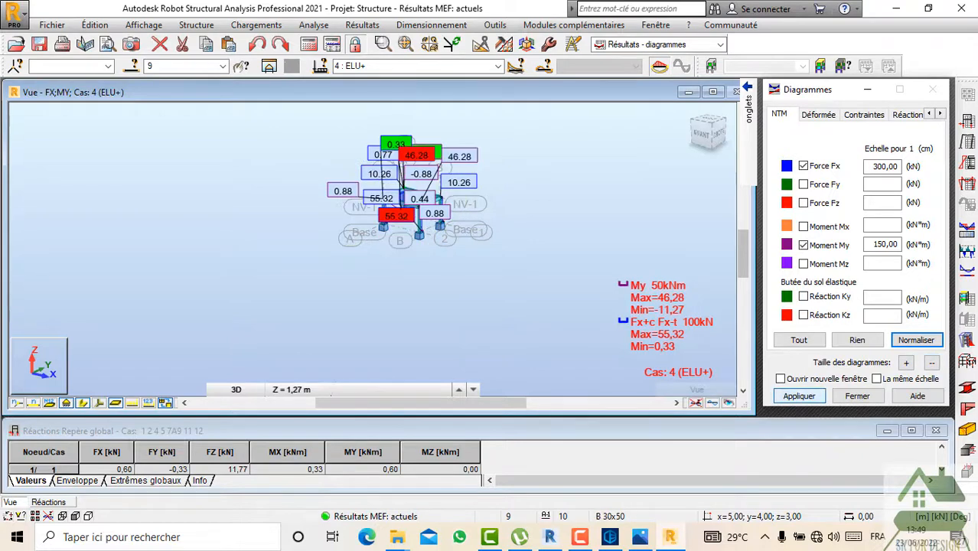
Step: Hide the bar section shapes and normalise the diagrams to a scale of 50 kN for Fx and 30 kN*m for My
scroll(400, 221, up, 7)
middle_drag(400, 221, 351, 242)
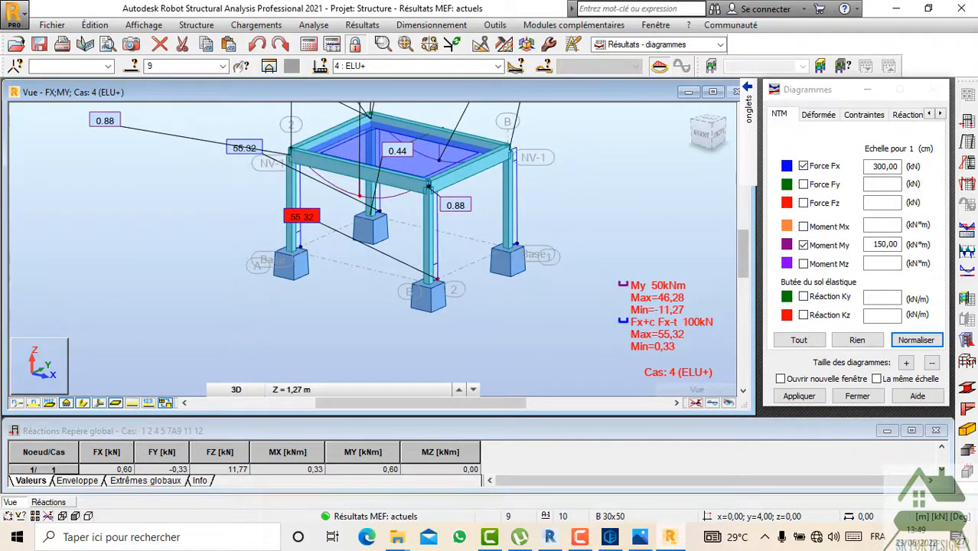
click(98, 403)
drag(701, 136, 636, 139)
middle_drag(603, 149, 581, 165)
scroll(543, 229, down, 1)
click(916, 340)
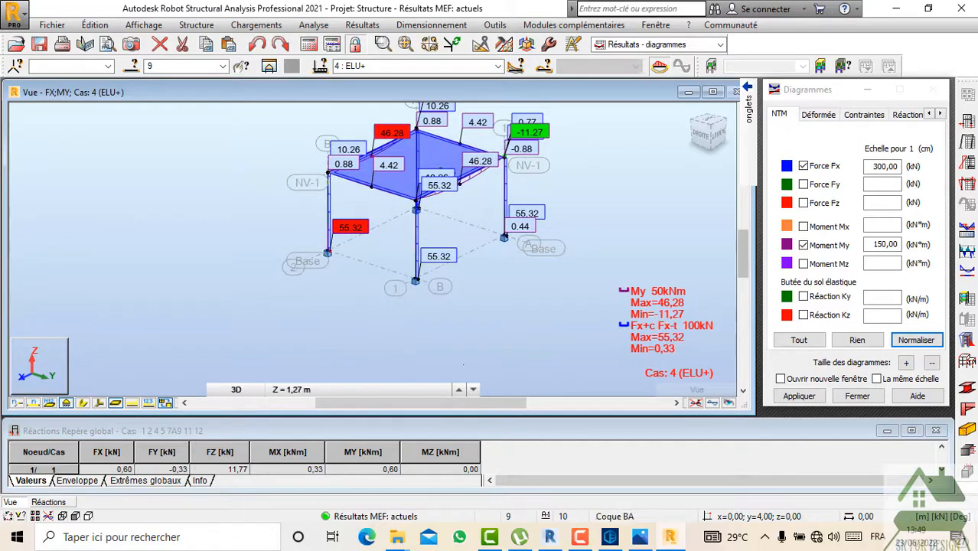
click(799, 396)
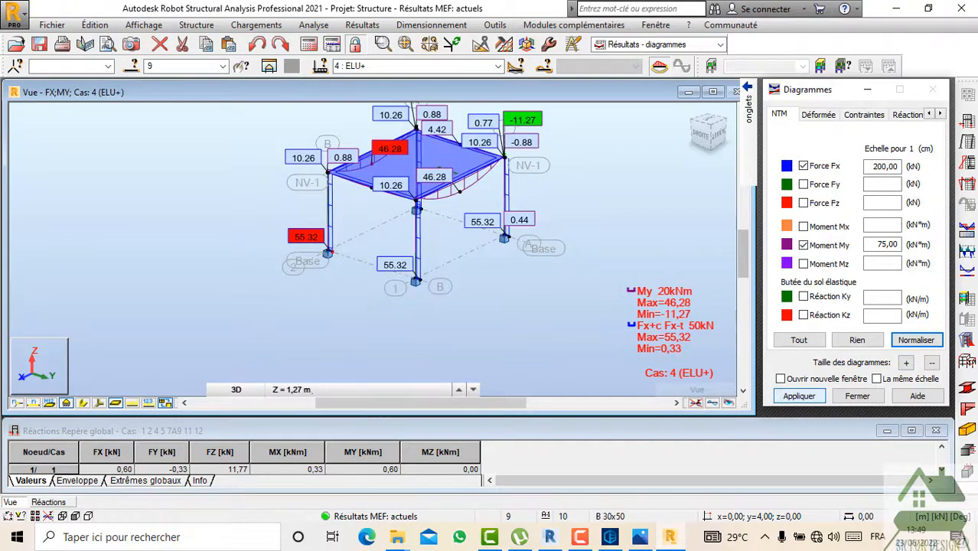
click(916, 340)
click(799, 396)
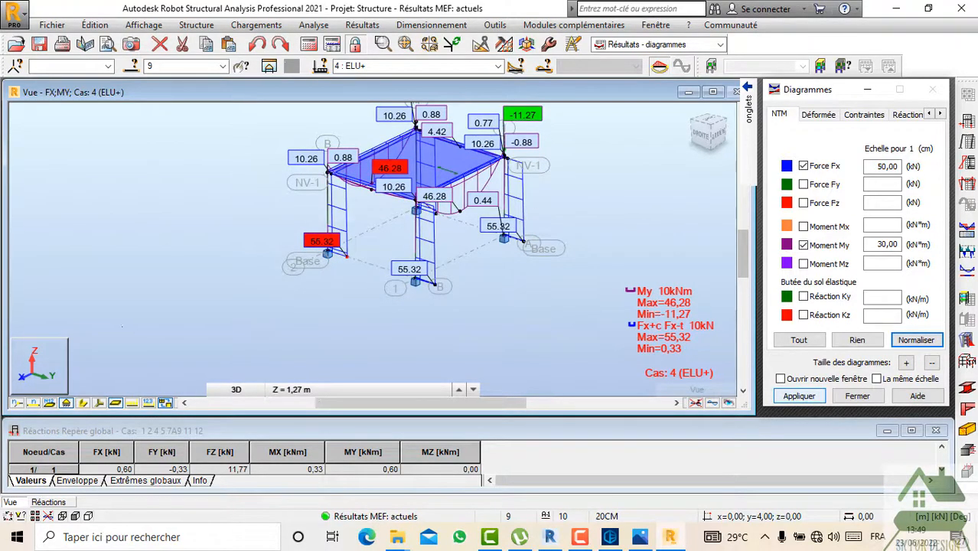
Step: Examine the labelled Fx and My values on the beams and columns for ELU+ from different angles
scroll(386, 228, up, 3)
scroll(518, 331, down, 2)
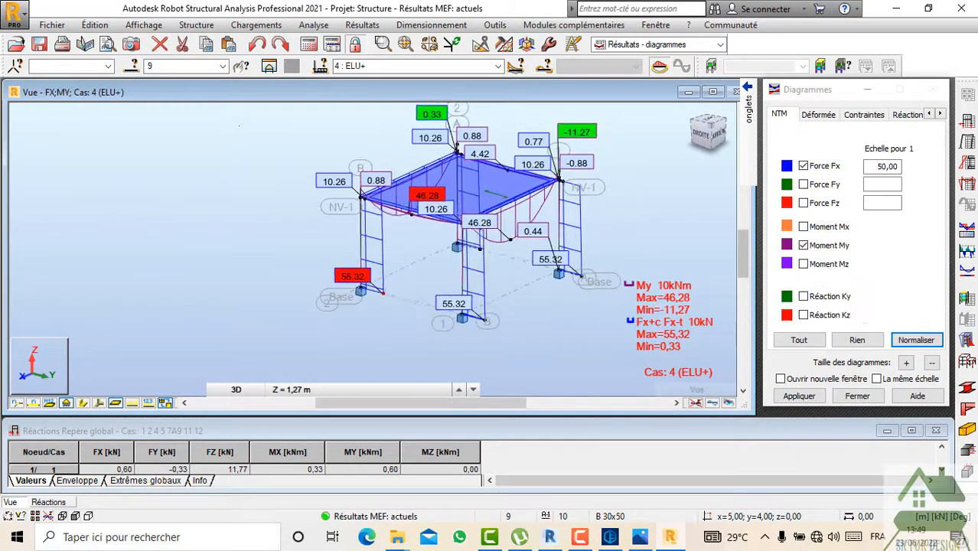
drag(702, 135, 704, 130)
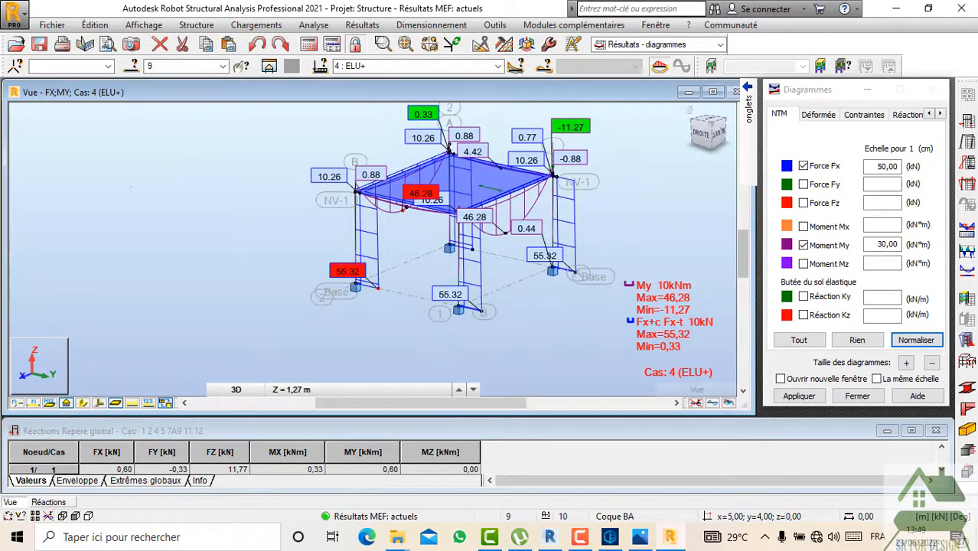
scroll(502, 272, up, 1)
middle_drag(503, 273, 460, 306)
scroll(497, 317, down, 1)
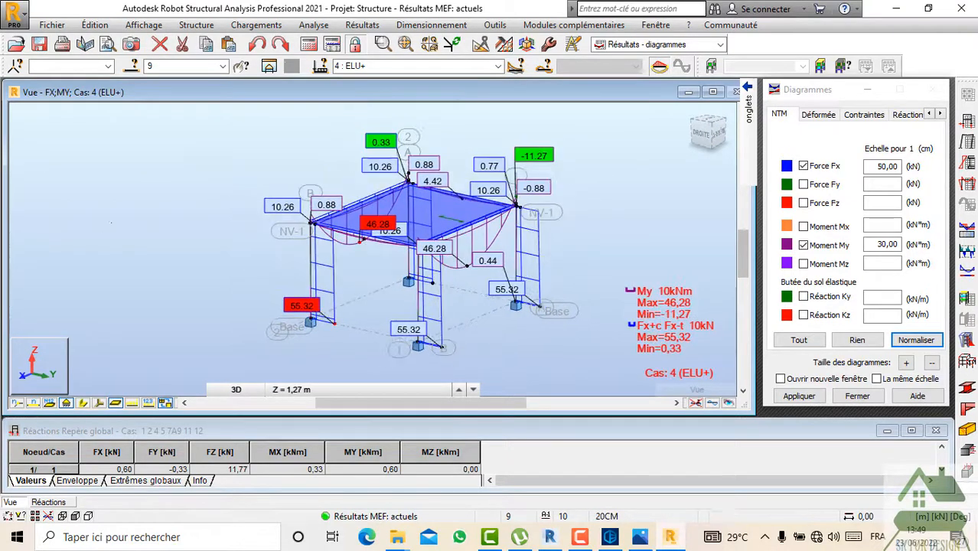
drag(702, 136, 714, 137)
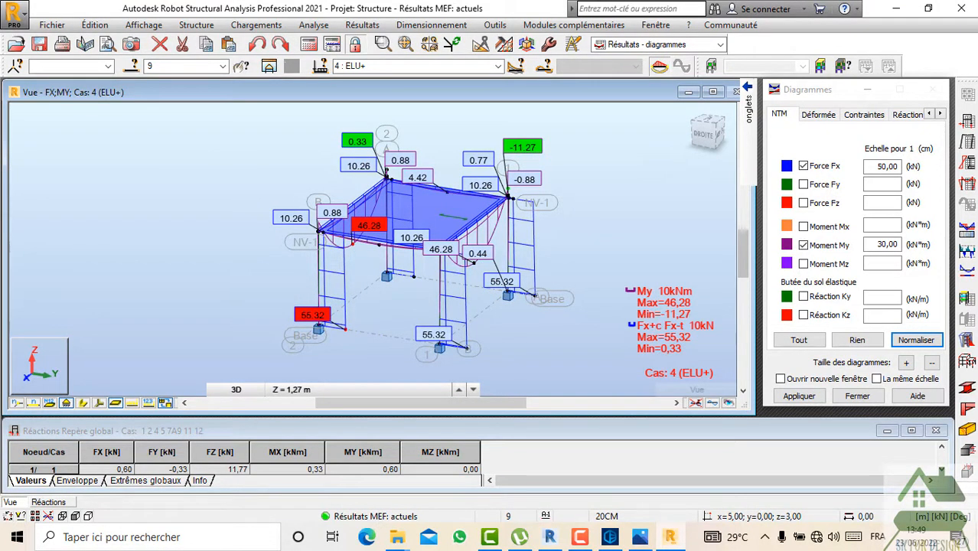
Step: Go through the load case list to choose the case shown in the Fx and My diagrams
click(498, 66)
key(Down)
key(Down)
key(Down)
key(Down)
key(Return)
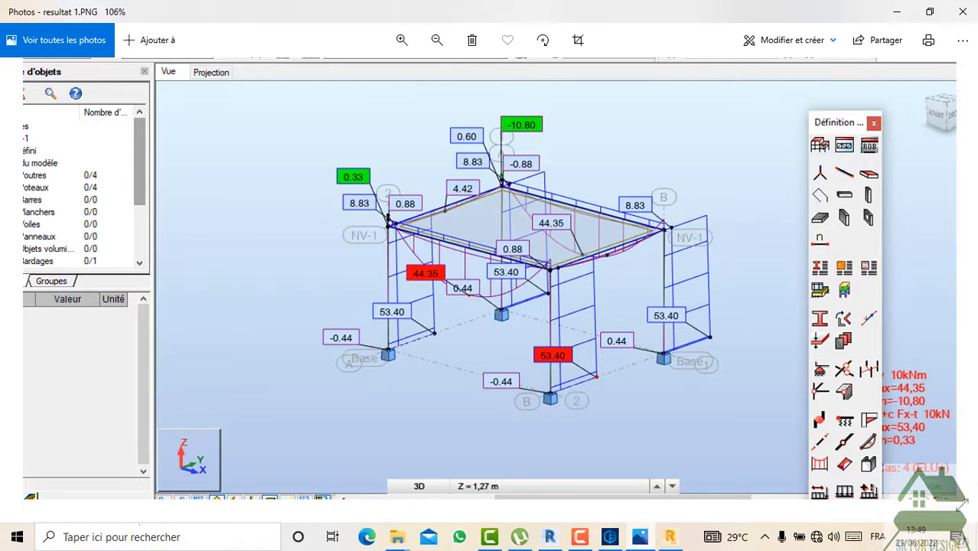
Step: Compare the Fx and My values on the frame in Robot with the reference image resultat 1.PNG, viewing the model from different angles
click(670, 537)
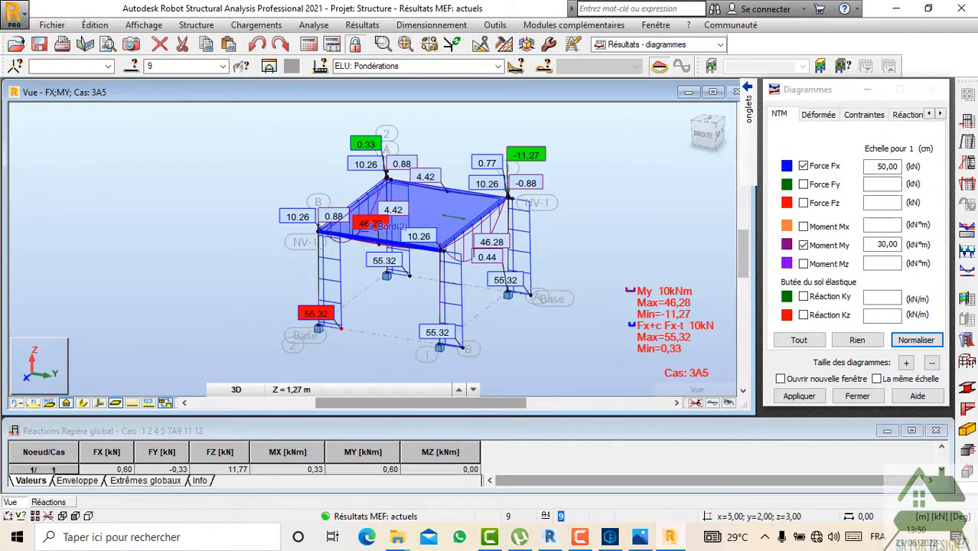
click(639, 537)
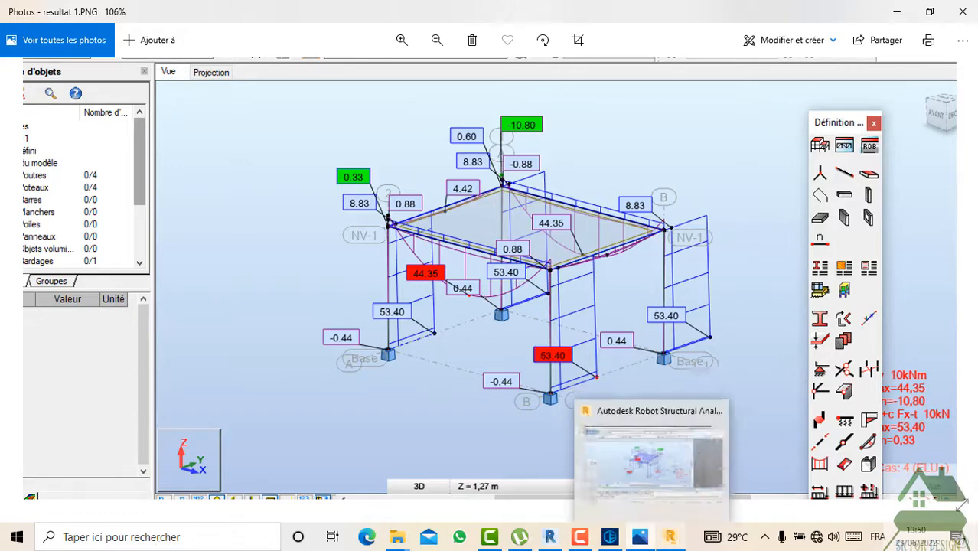
click(670, 537)
drag(699, 133, 724, 127)
shift+middle_drag(447, 210, 574, 229)
drag(707, 131, 716, 141)
scroll(561, 260, down, 1)
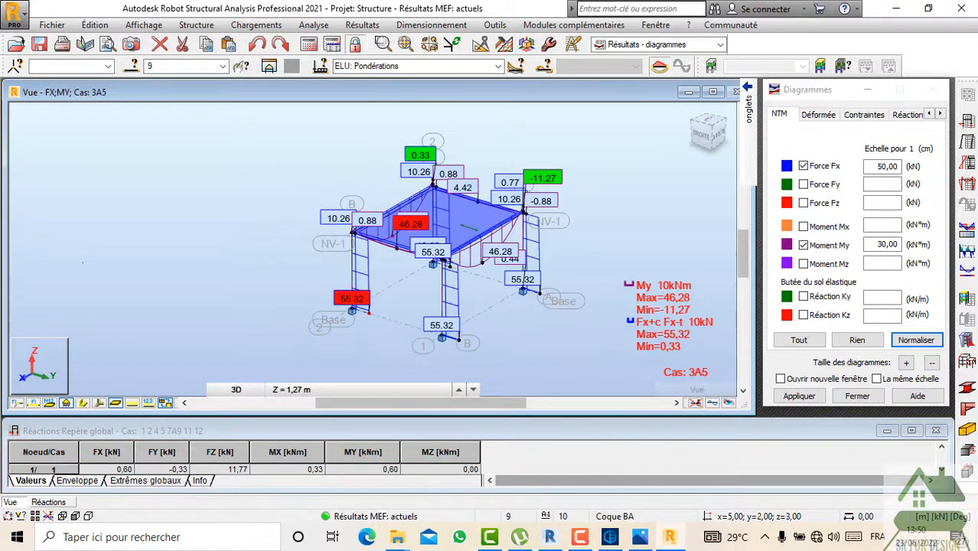
scroll(510, 349, up, 1)
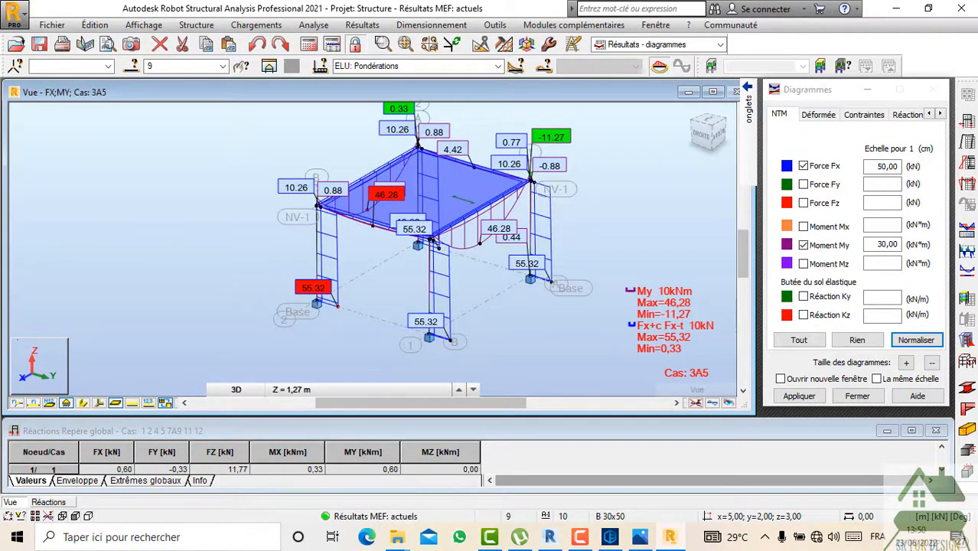
scroll(509, 346, down, 1)
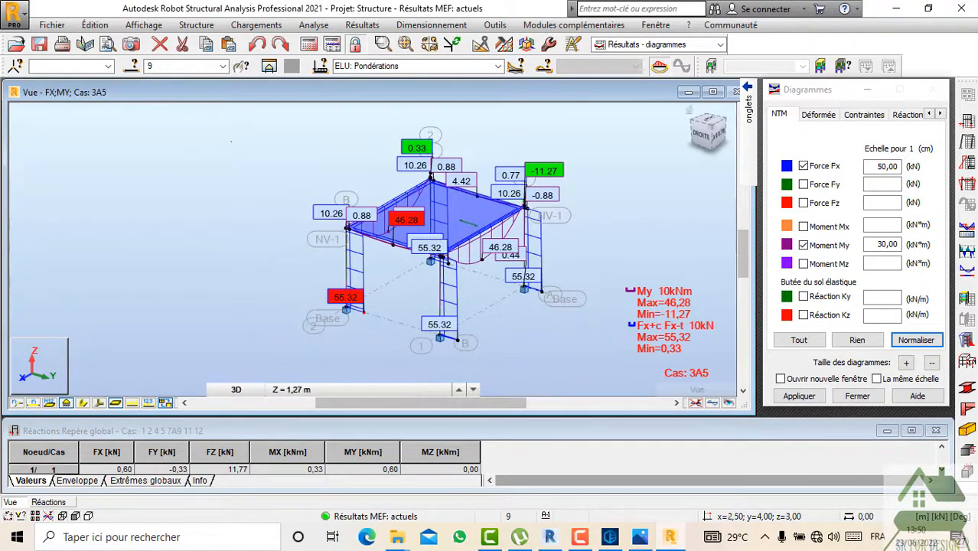
drag(717, 134, 649, 126)
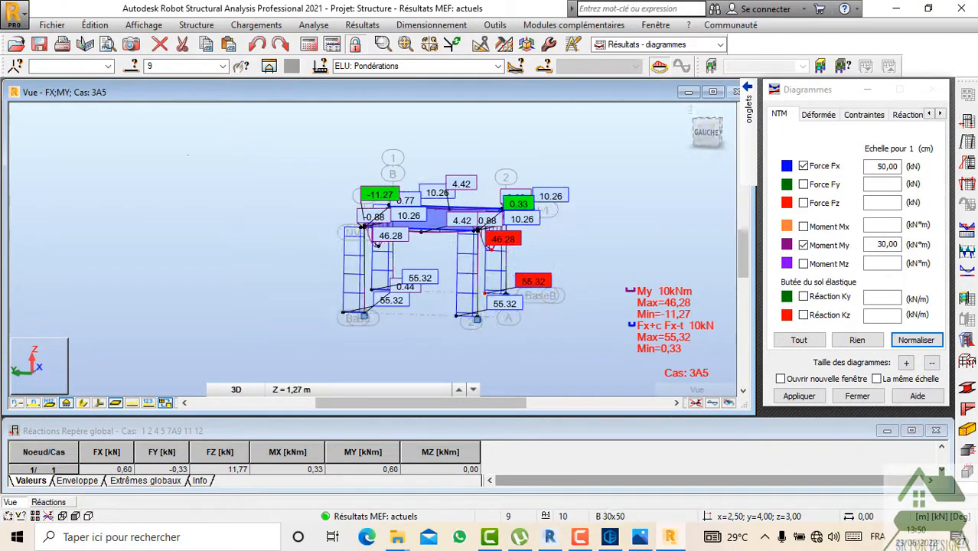
drag(708, 132, 690, 142)
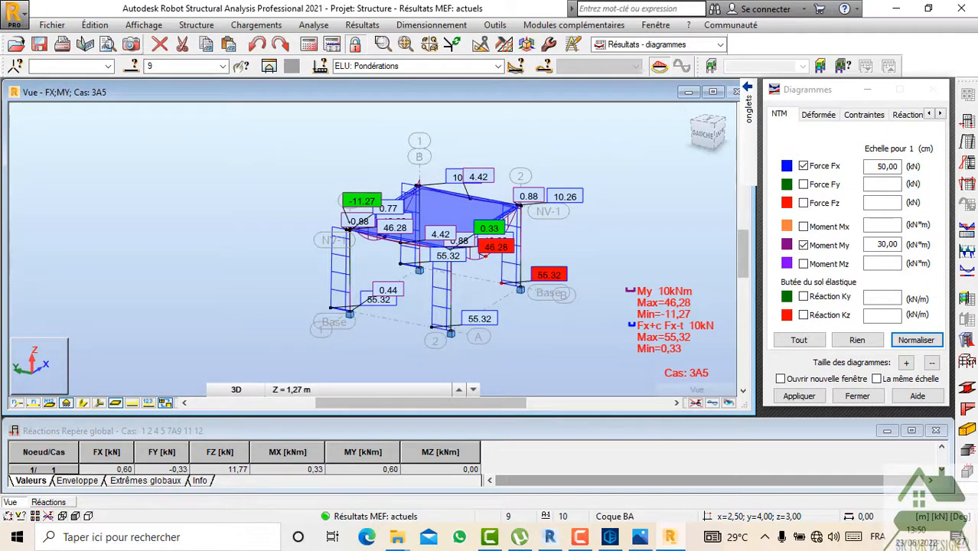
Step: Save the Robot project in Nouveau dossier under the name "Structure SANS DALLE"
click(40, 45)
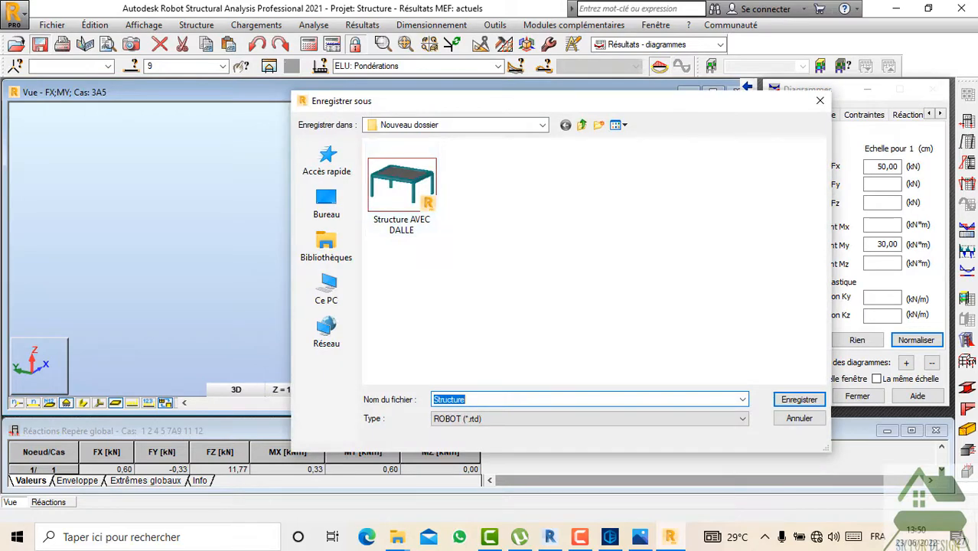
click(402, 191)
click(535, 399)
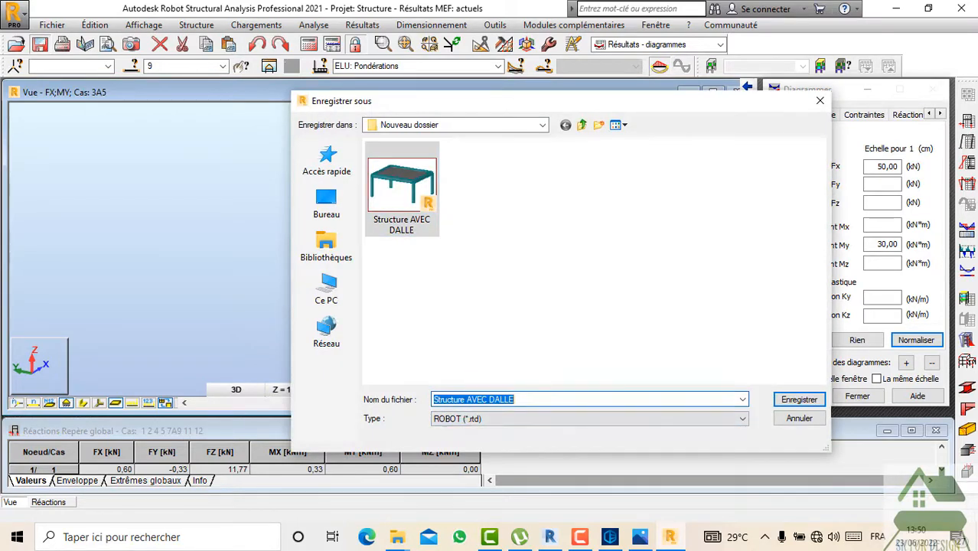
click(489, 400)
key(BackSpace)
key(BackSpace)
key(BackSpace)
key(BackSpace)
key(BackSpace)
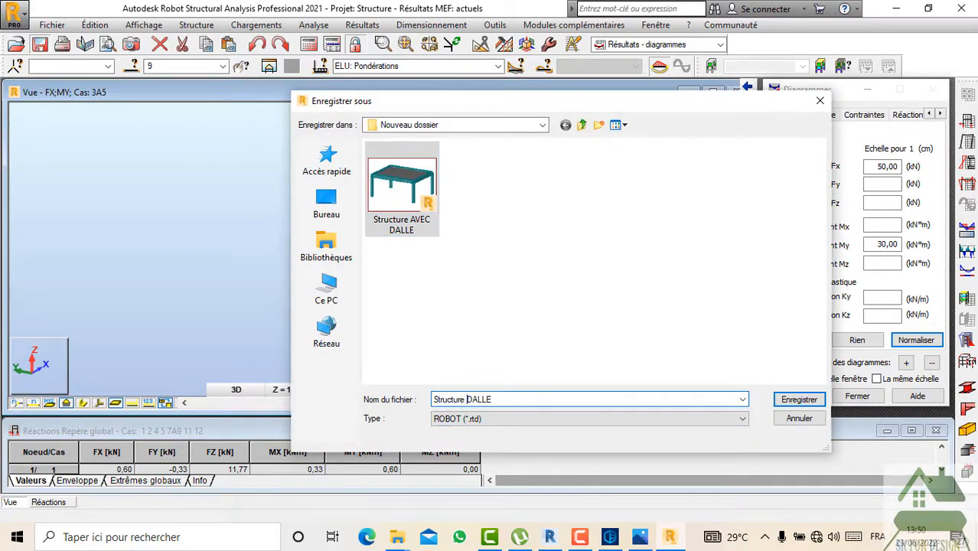
text(SANS)
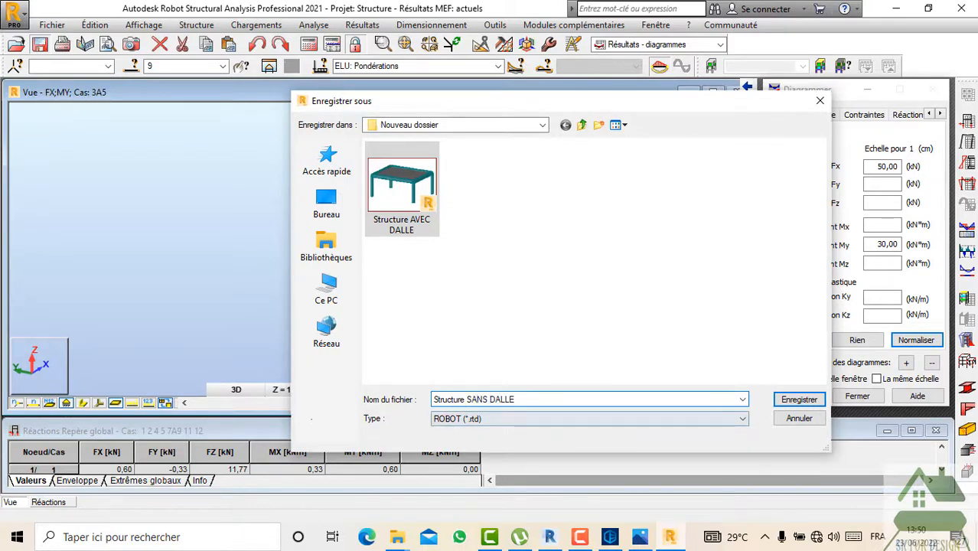
click(799, 398)
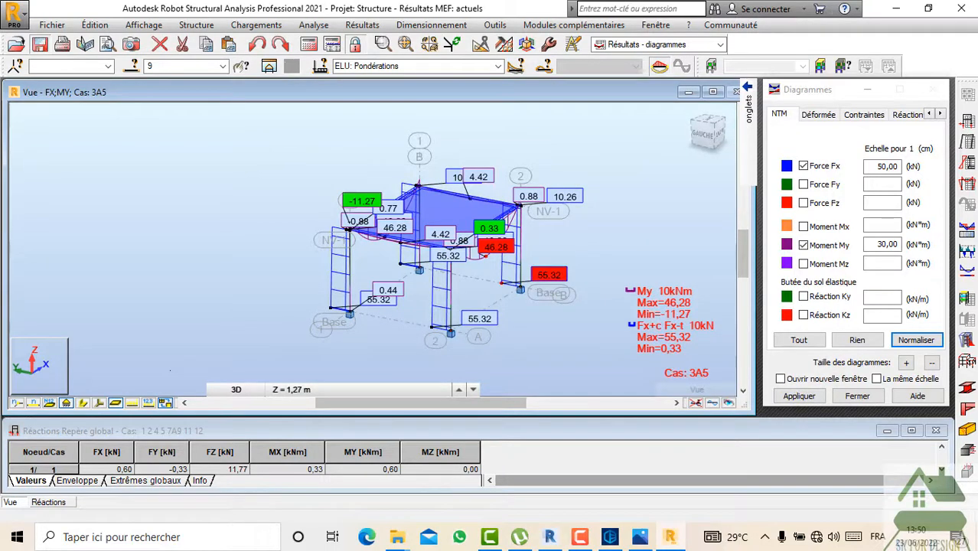
scroll(525, 318, down, 2)
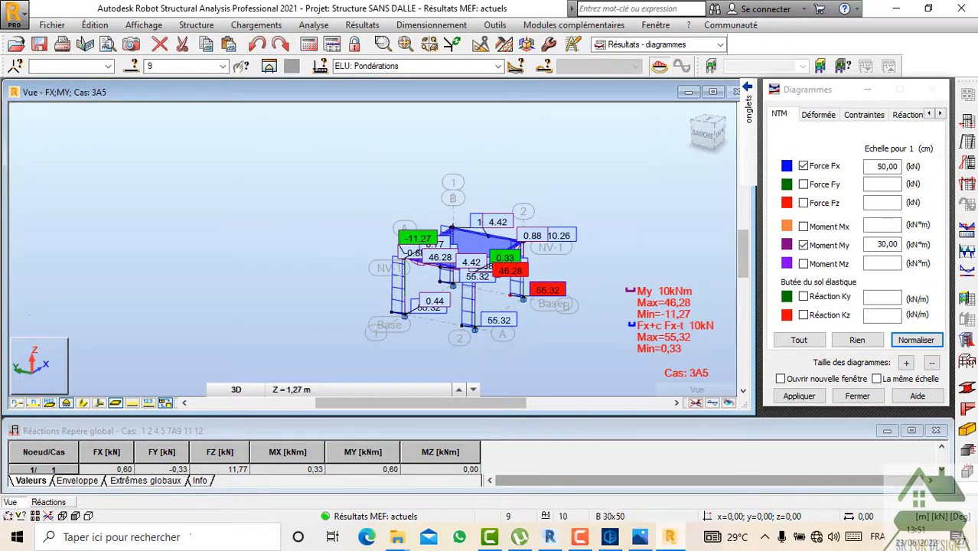
Step: Switch to the {3D} view in Revit and open the integration with Robot Structural Analysis
key(alt+Tab)
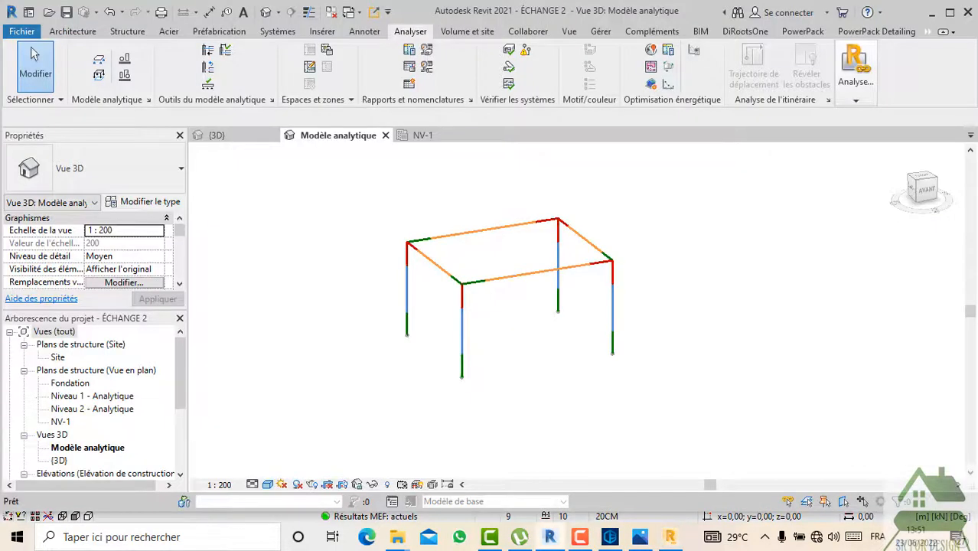
click(229, 135)
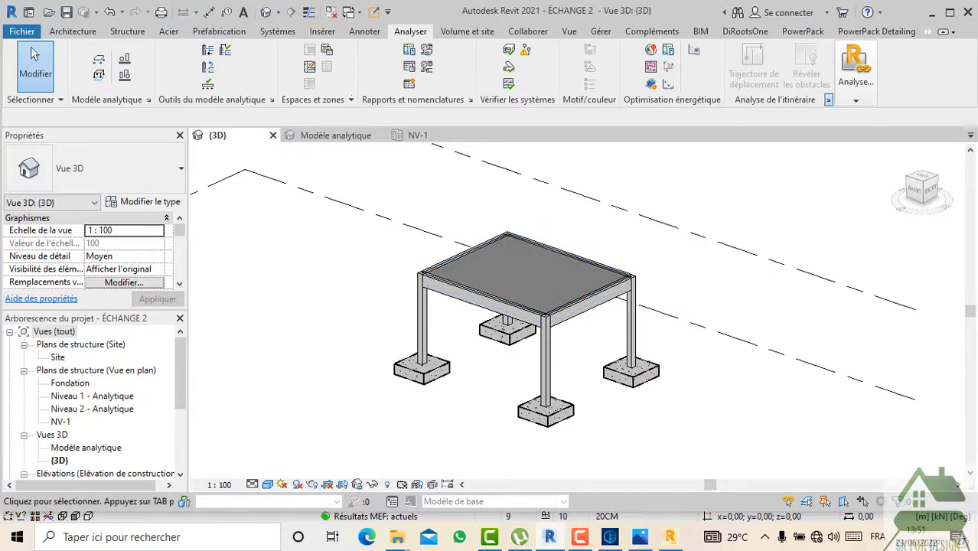
click(856, 100)
click(830, 147)
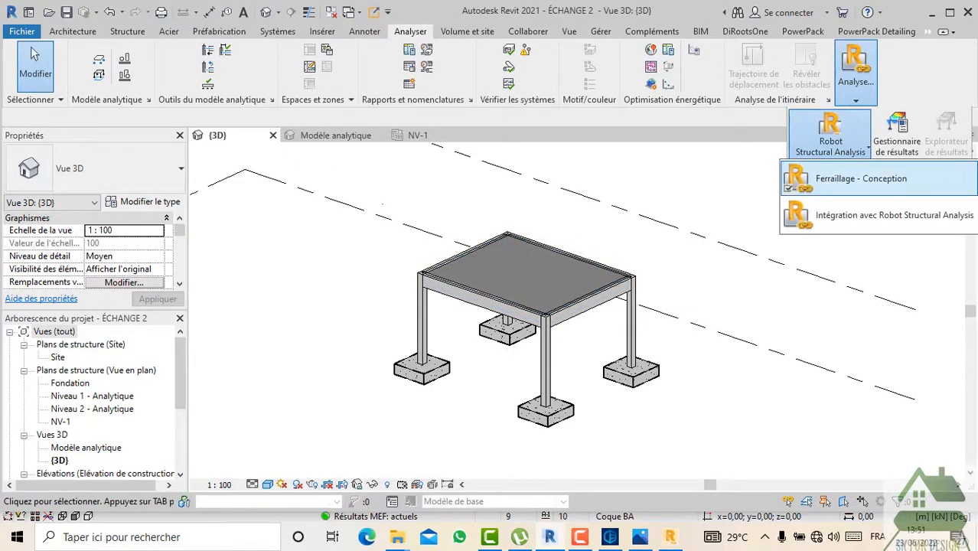
click(896, 273)
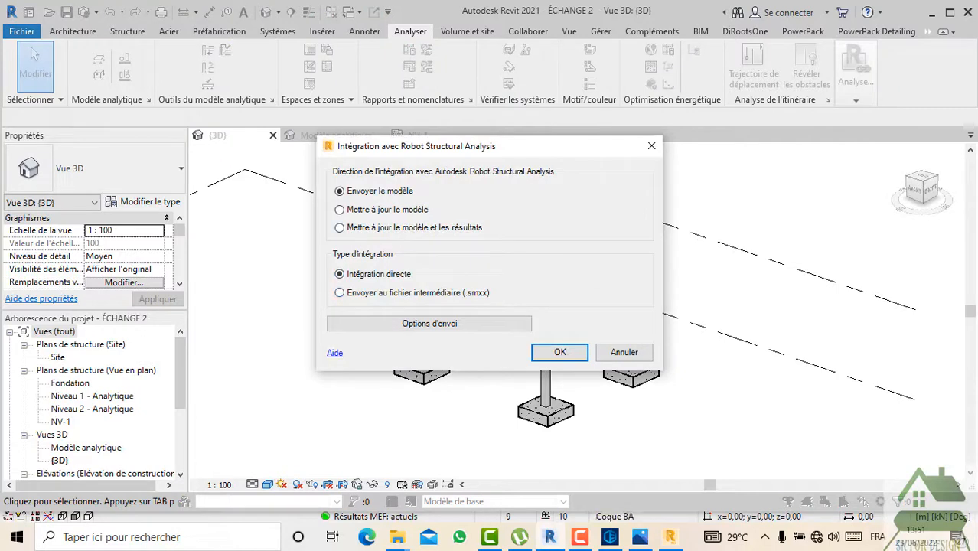
Step: Update the model and results by direct integration, including reinforcement projects and both the analysis and theoretical reinforcement result packages
click(339, 228)
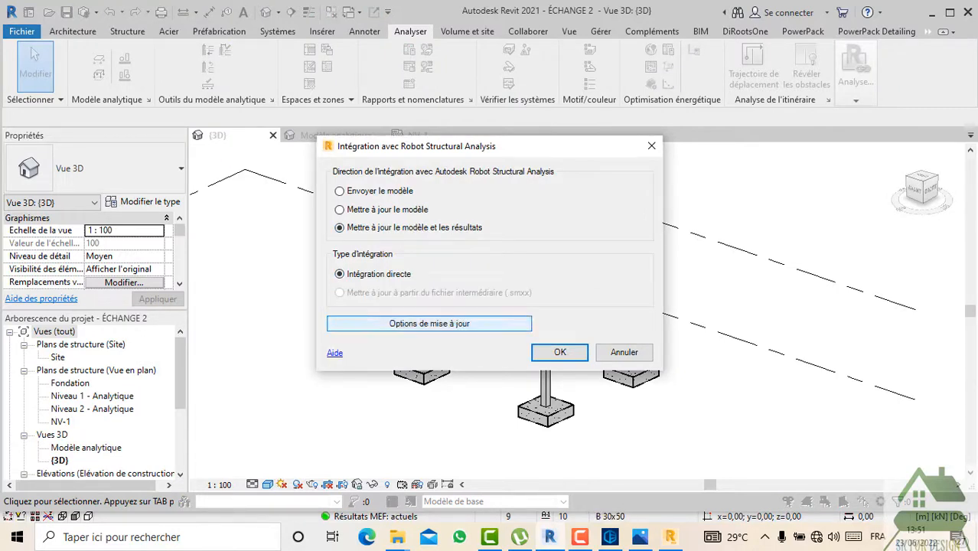
click(430, 323)
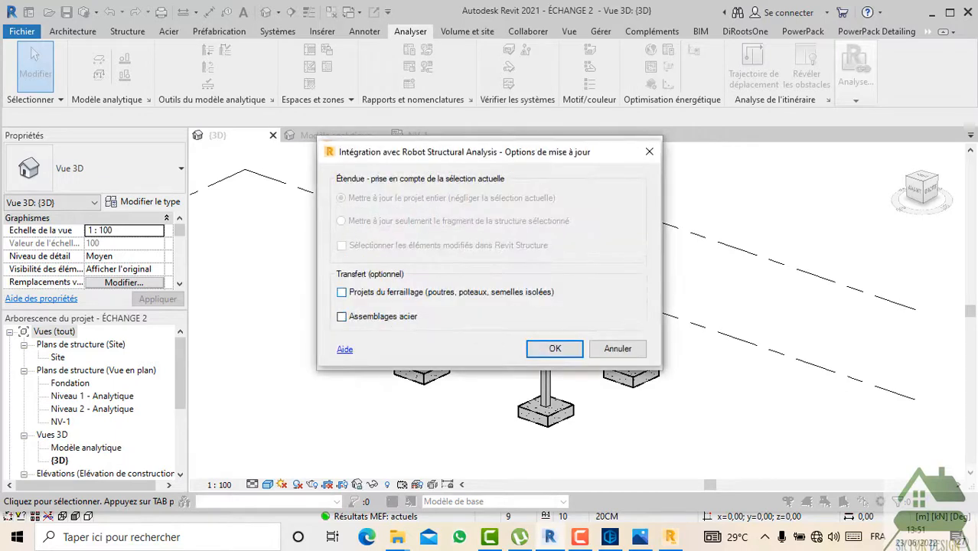
click(342, 292)
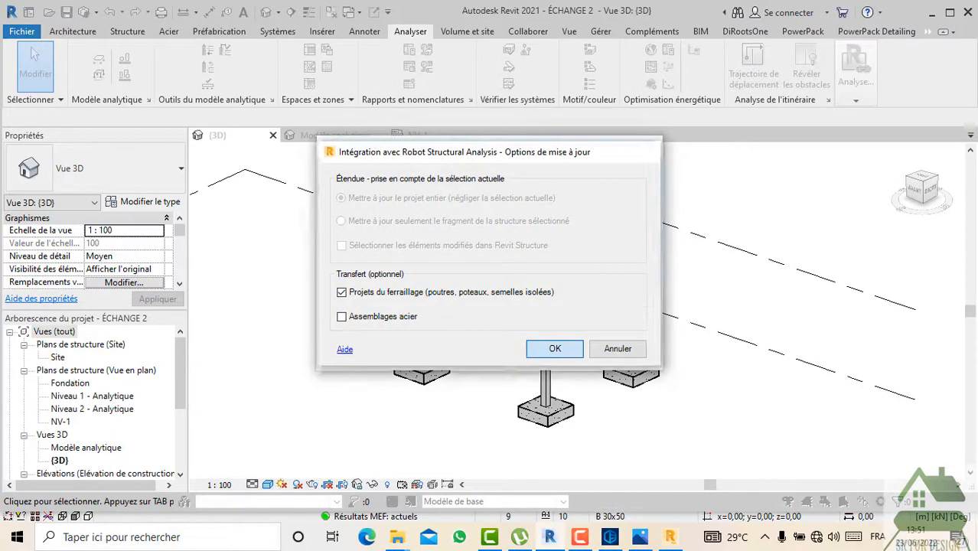
click(554, 348)
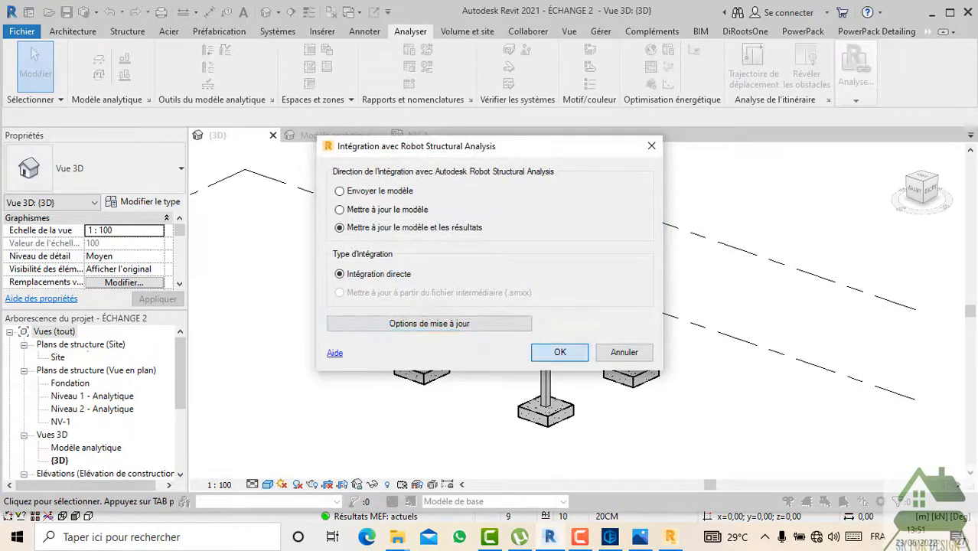
click(557, 350)
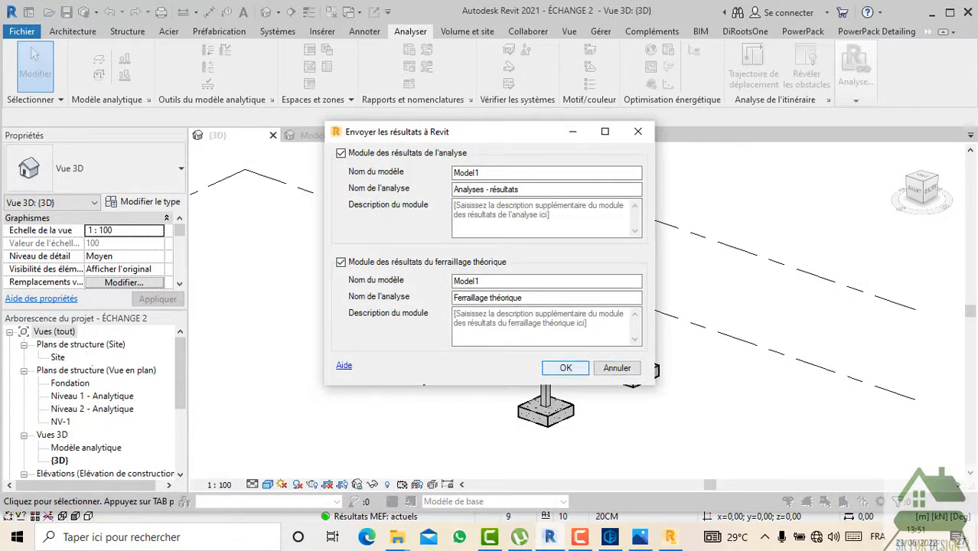
click(566, 368)
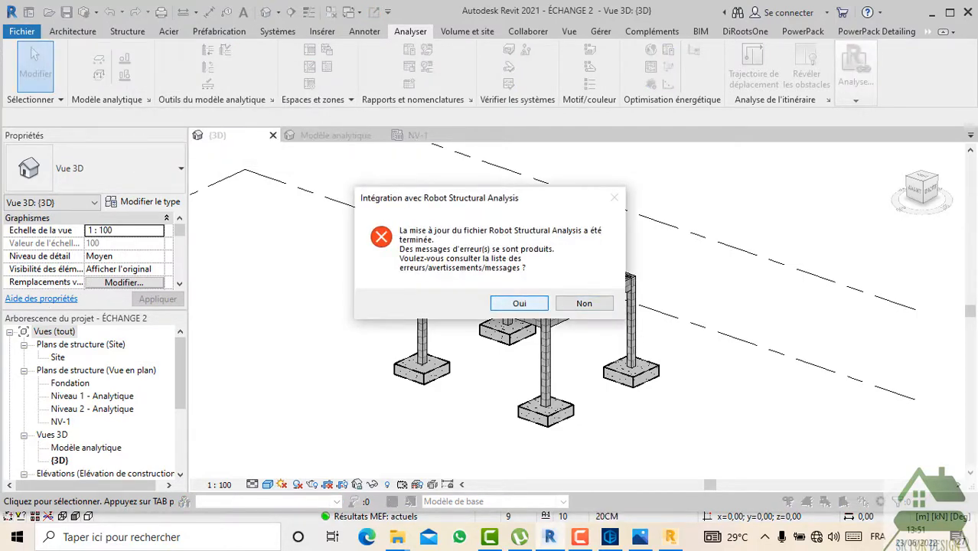
Step: Review the update's message list, filtering out the warnings and errors, and close it
click(519, 304)
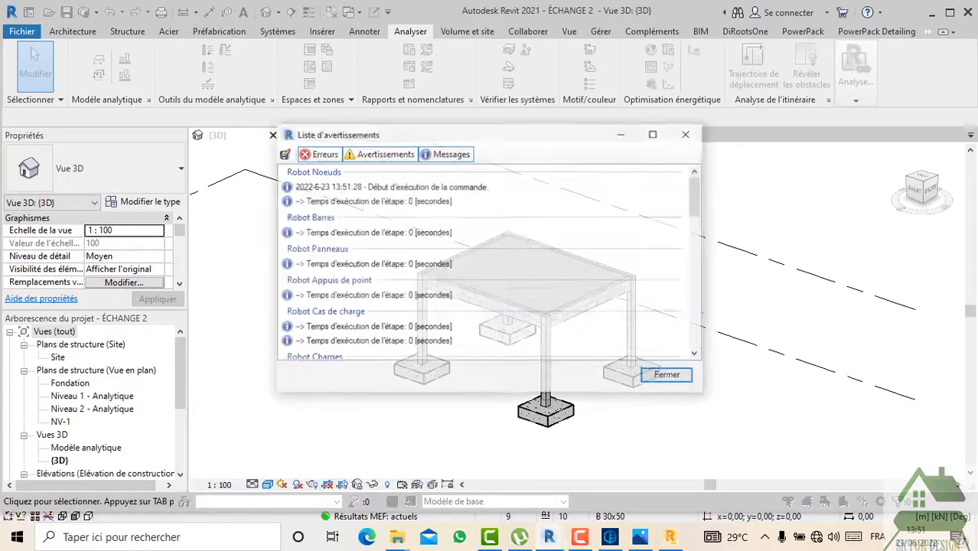
scroll(520, 249, down, 8)
scroll(486, 262, down, 3)
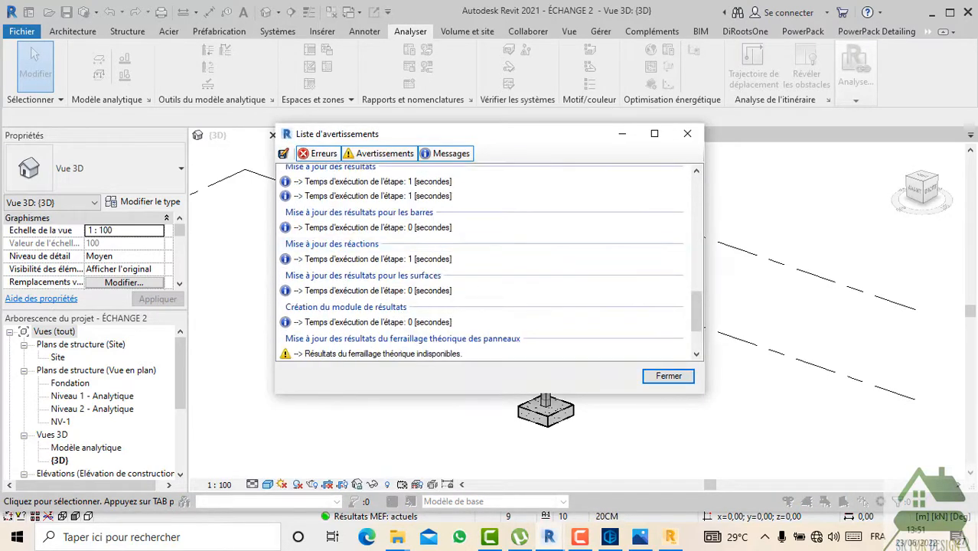
click(380, 154)
click(319, 154)
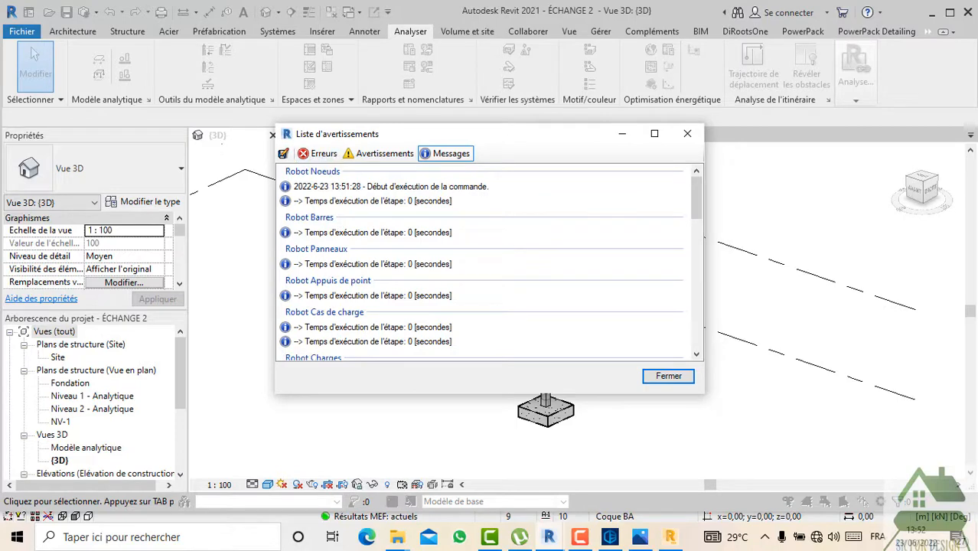
click(687, 134)
Step: Check the result packages stored in the project with the Results Manager
click(856, 77)
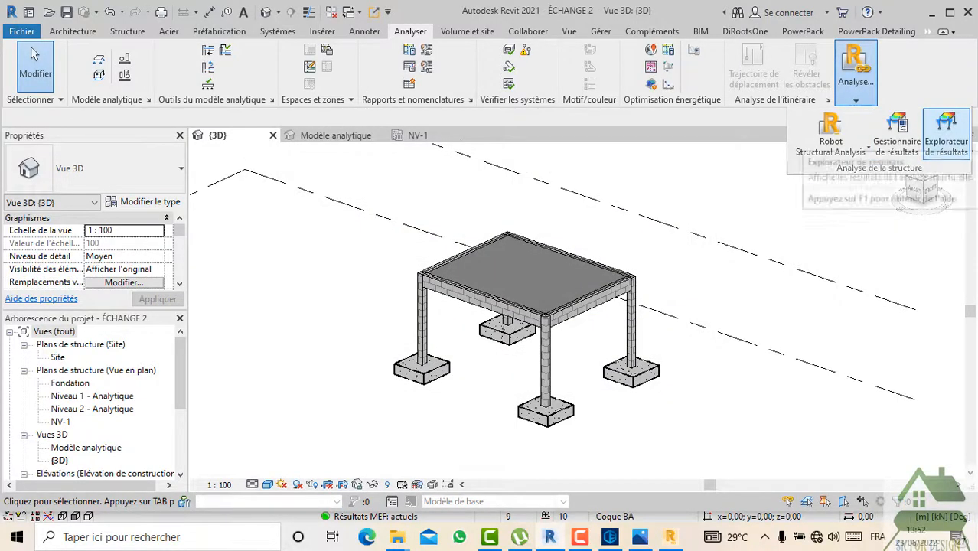
click(896, 134)
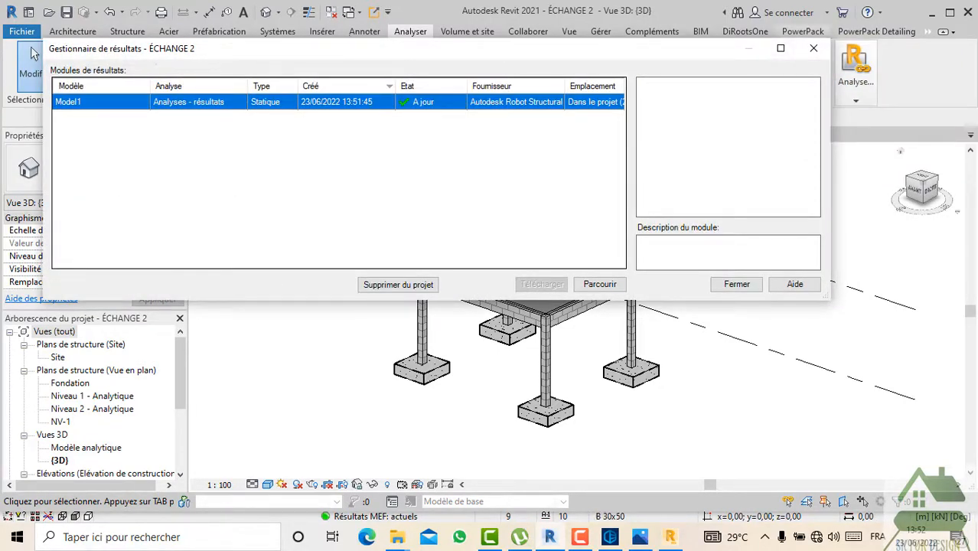
click(814, 48)
Step: Open the Results Explorer for the {3D} view, leaving no element selected
click(856, 100)
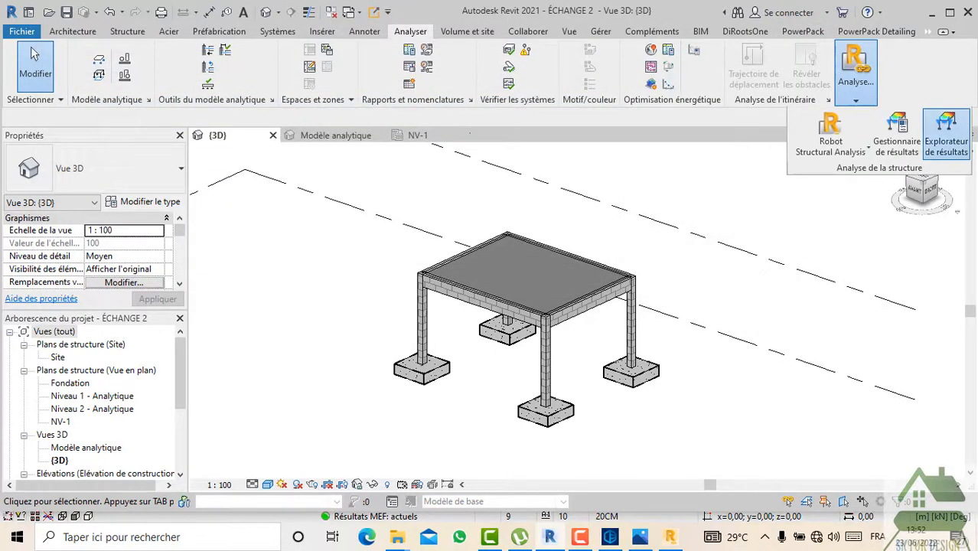
click(946, 136)
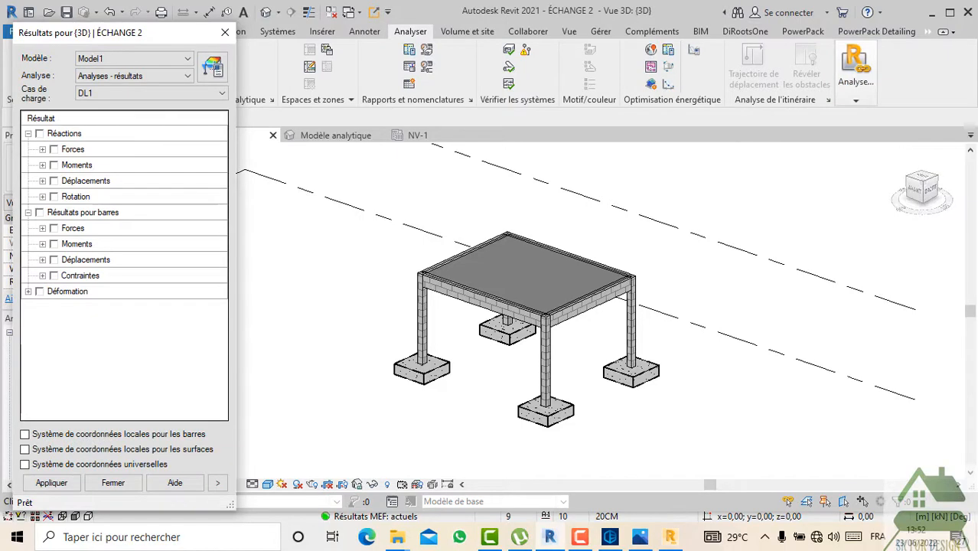
scroll(436, 299, up, 2)
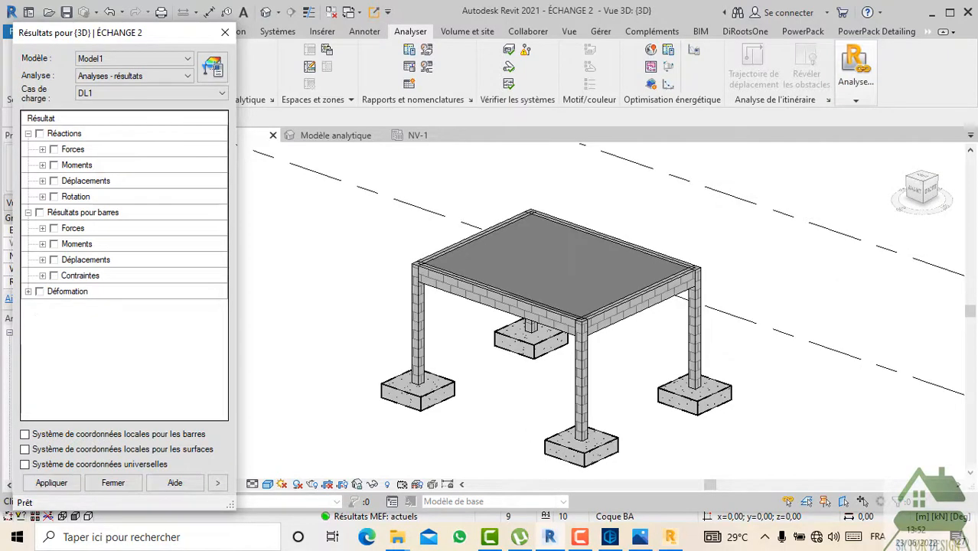
click(497, 299)
key(Escape)
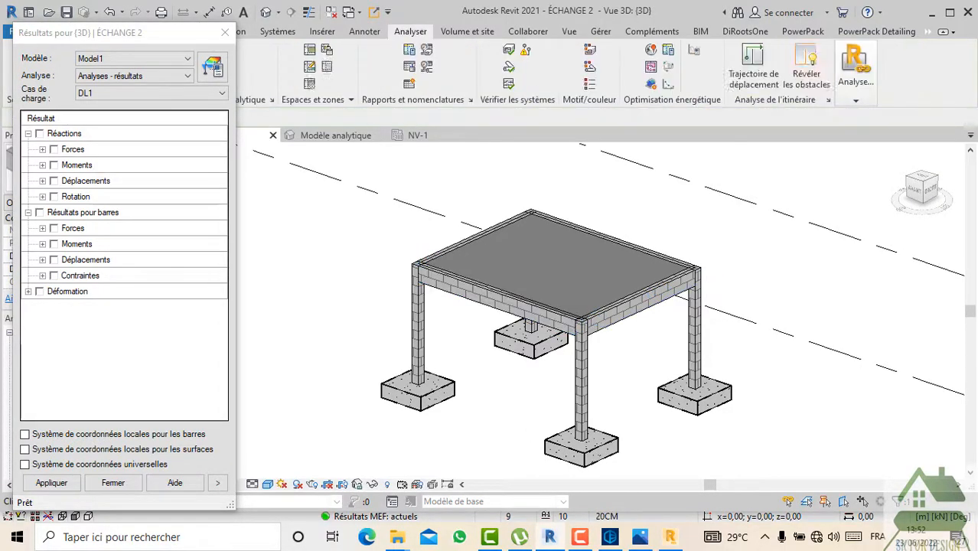
Step: Select the front beam and try to display the Réaction FX results for load case DL1 in the {3D} view
scroll(431, 305, up, 4)
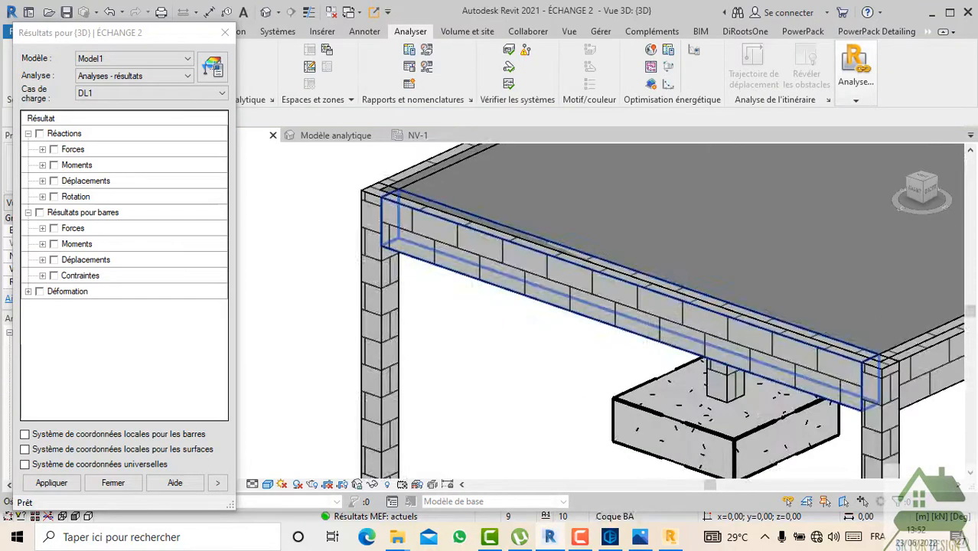
click(449, 247)
scroll(448, 247, down, 1)
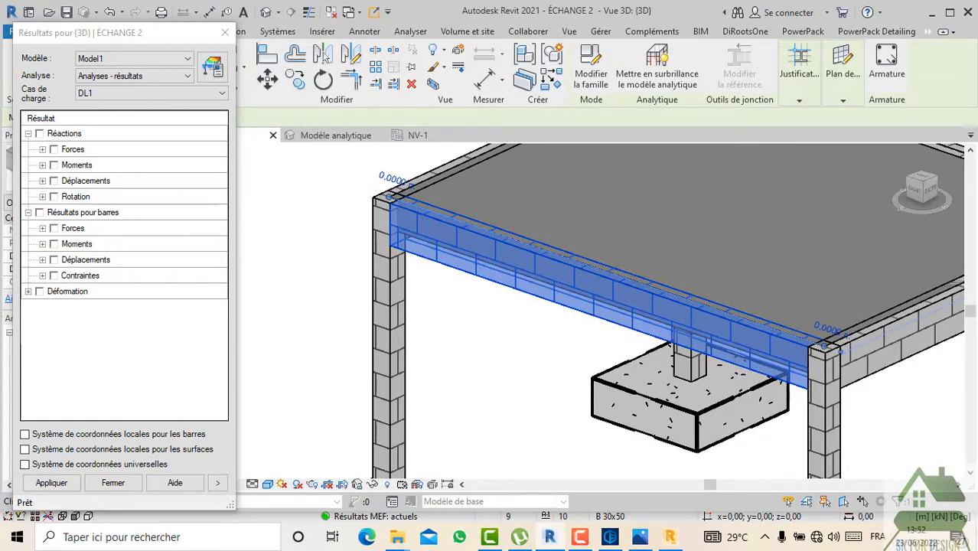
click(42, 149)
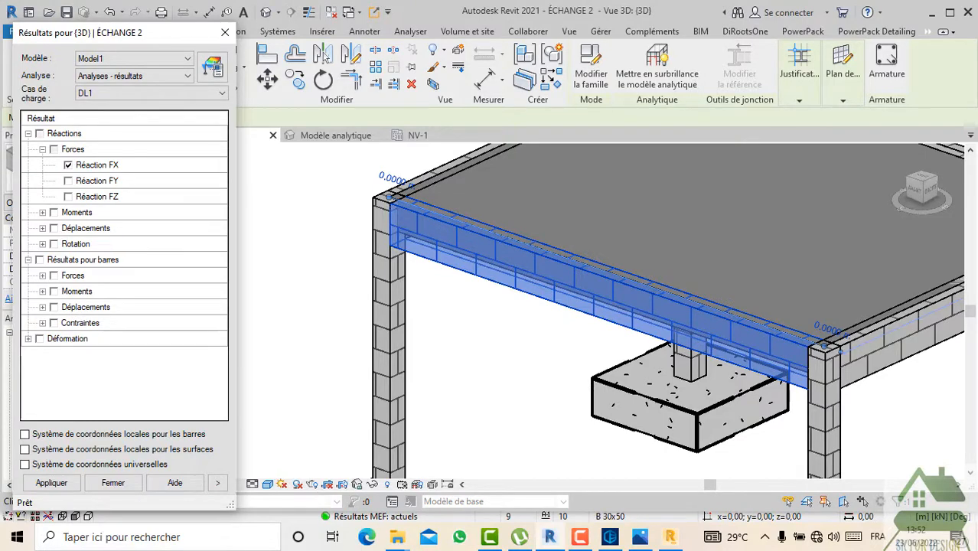
click(51, 483)
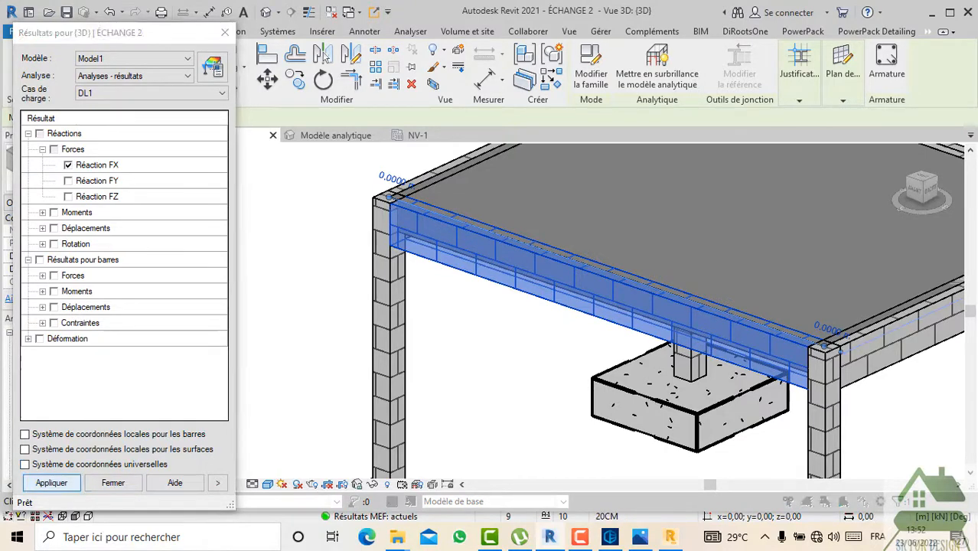
click(575, 284)
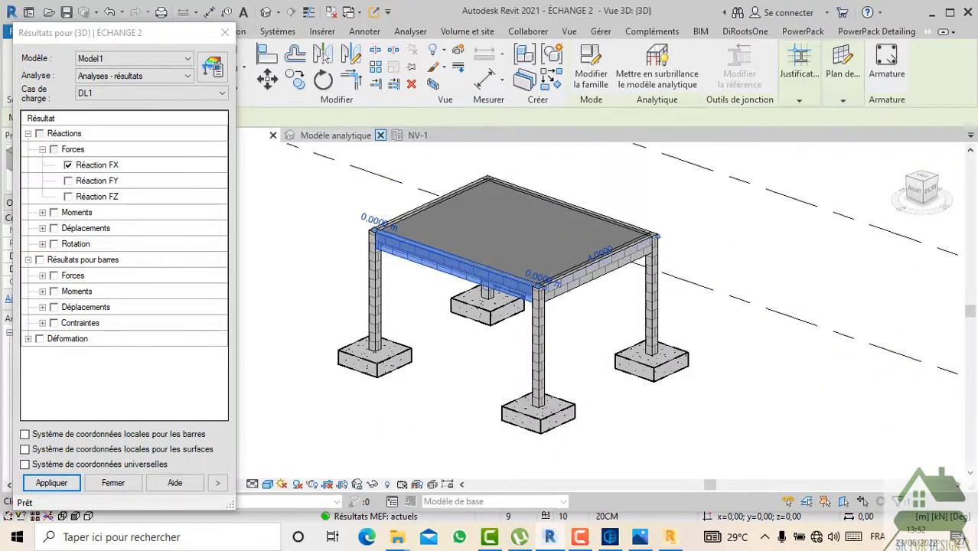
Step: Try to display the Réaction FX results for load case DL1 in the NV-1 structural plan
click(335, 135)
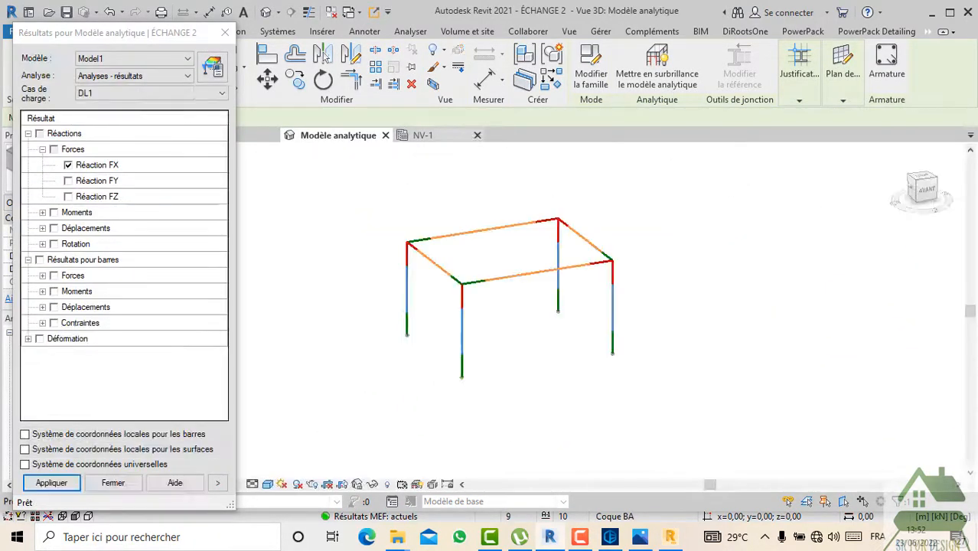
click(422, 135)
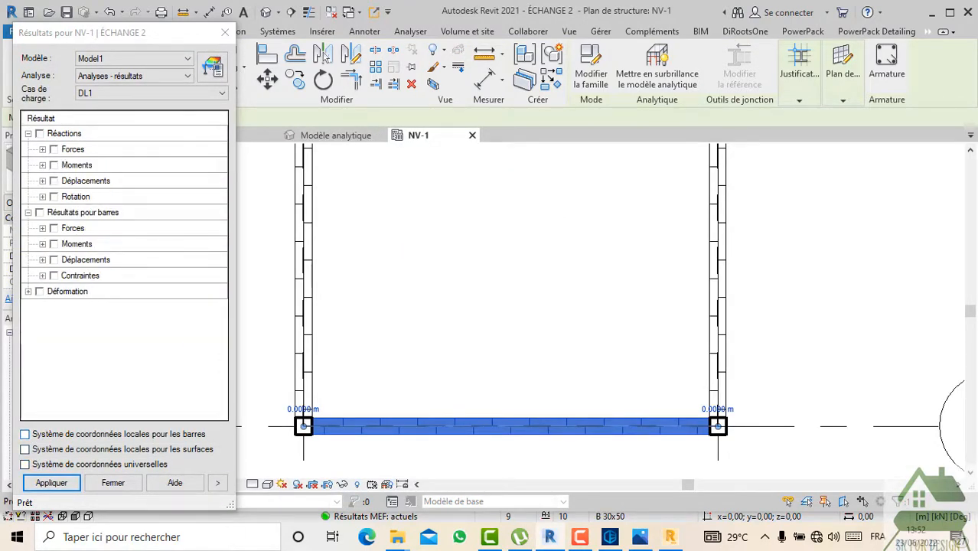
click(42, 150)
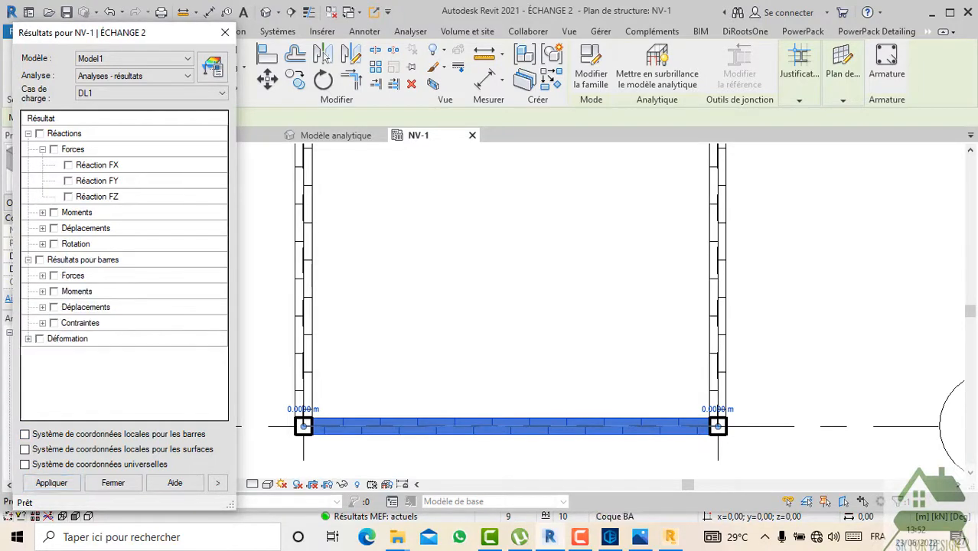
click(53, 150)
click(54, 149)
click(68, 165)
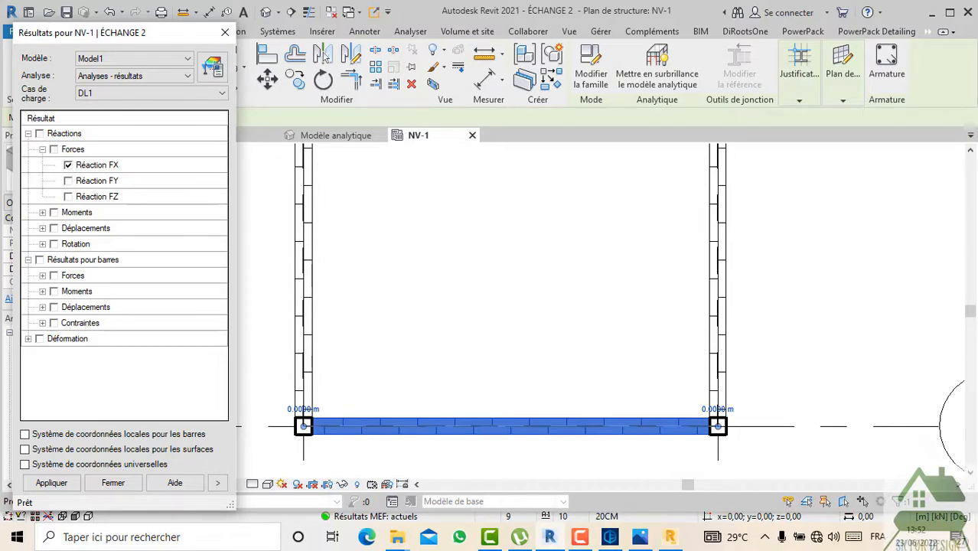
click(51, 483)
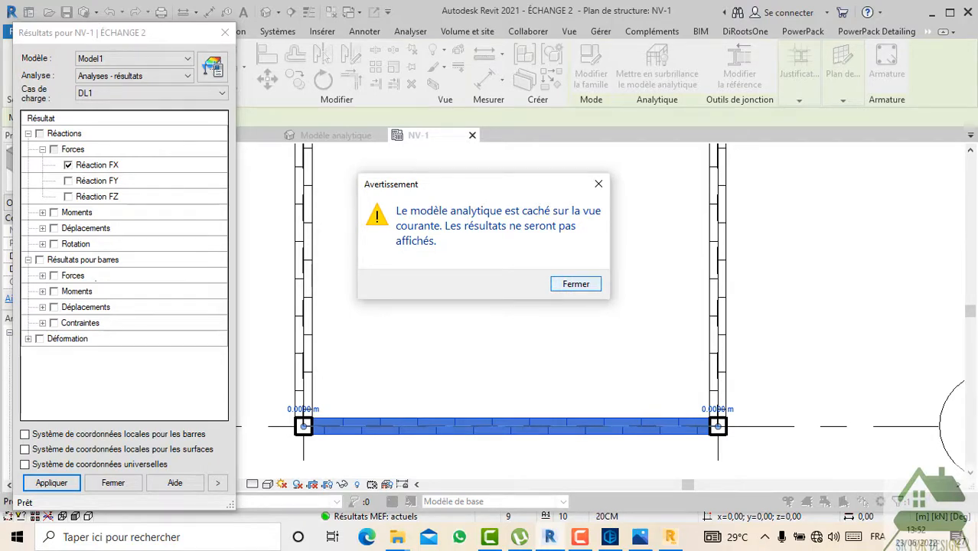
key(Return)
click(335, 136)
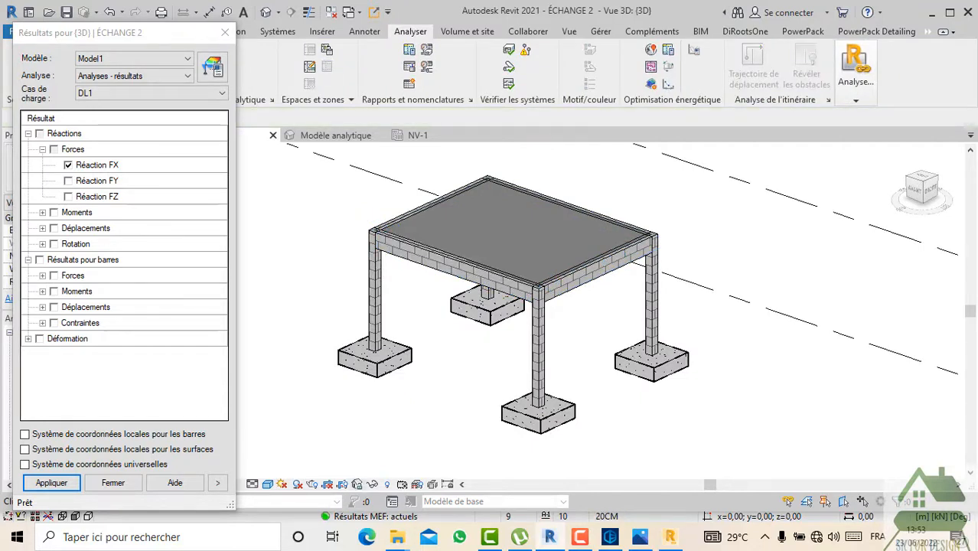
Step: Show the analytical model in the {3D} view and display the DL1 Réaction FX results on the frame
click(417, 484)
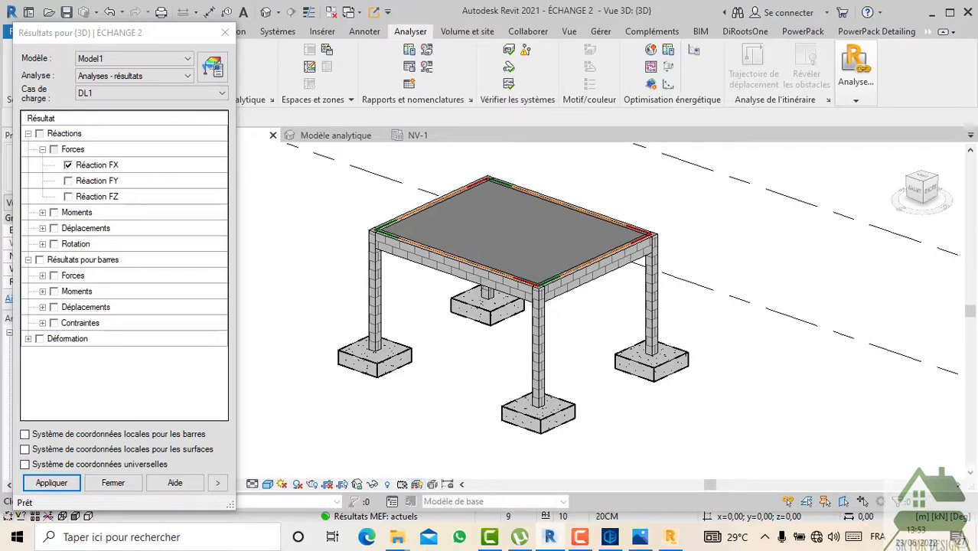
click(51, 483)
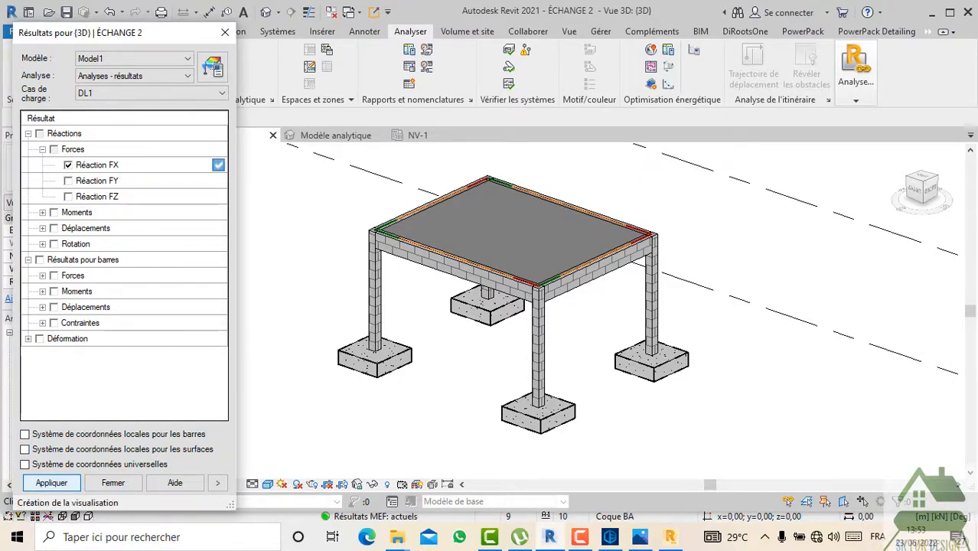
scroll(550, 337, down, 1)
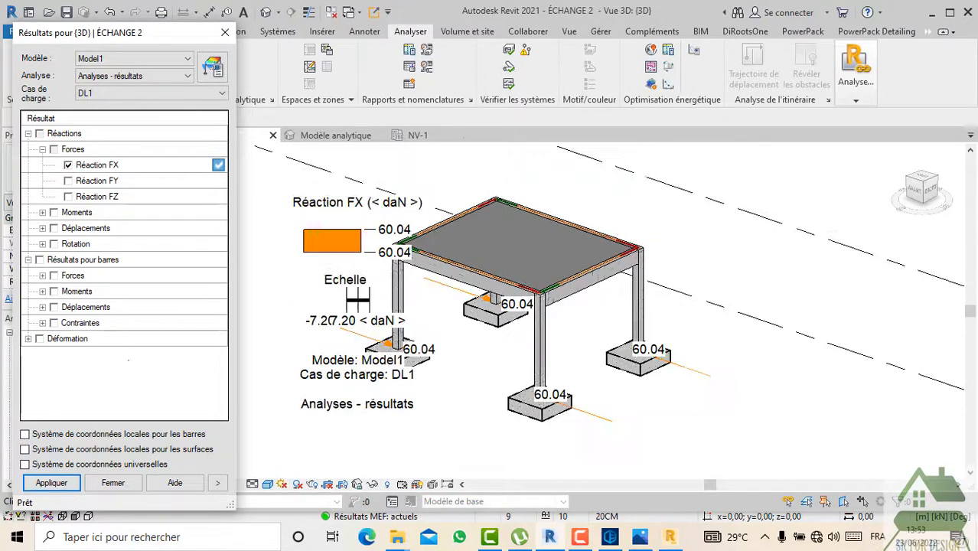
drag(913, 190, 933, 201)
mouse_move(550, 336)
shift+middle_down()
mouse_move(550, 310)
mouse_move(491, 315)
shift+middle_up()
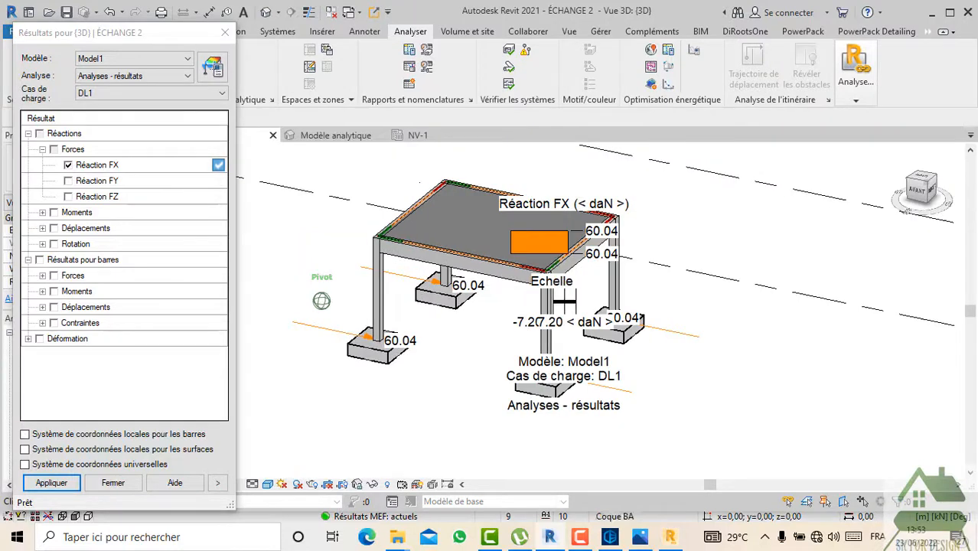
Step: Change the load case to ELU+/- [RobotCodeCombination] and display the MAX and MIN envelopes of Réaction FX
click(154, 92)
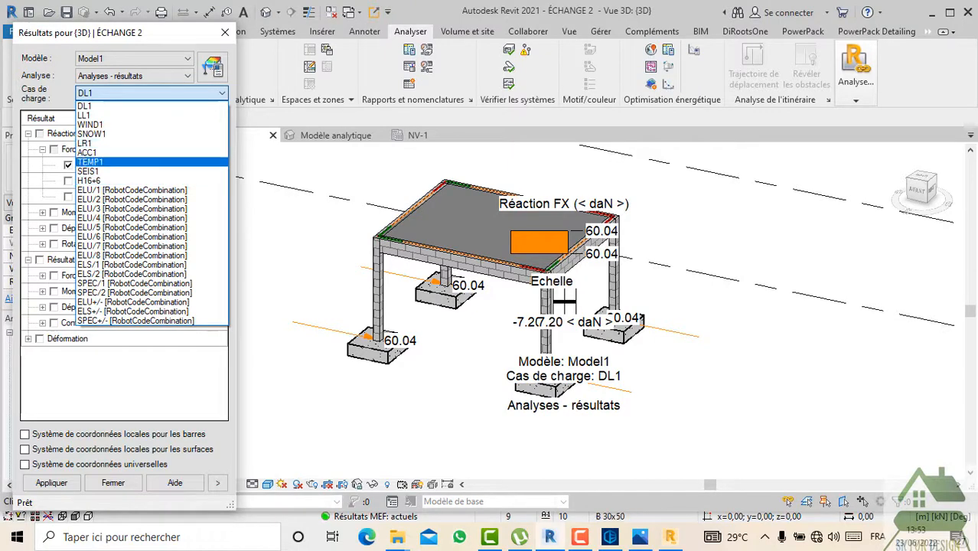
click(134, 303)
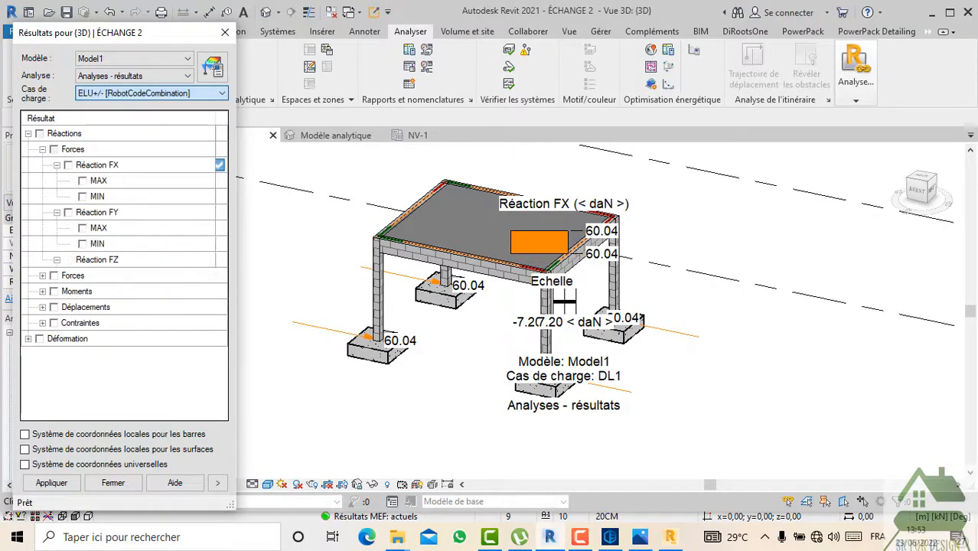
scroll(390, 367, down, 2)
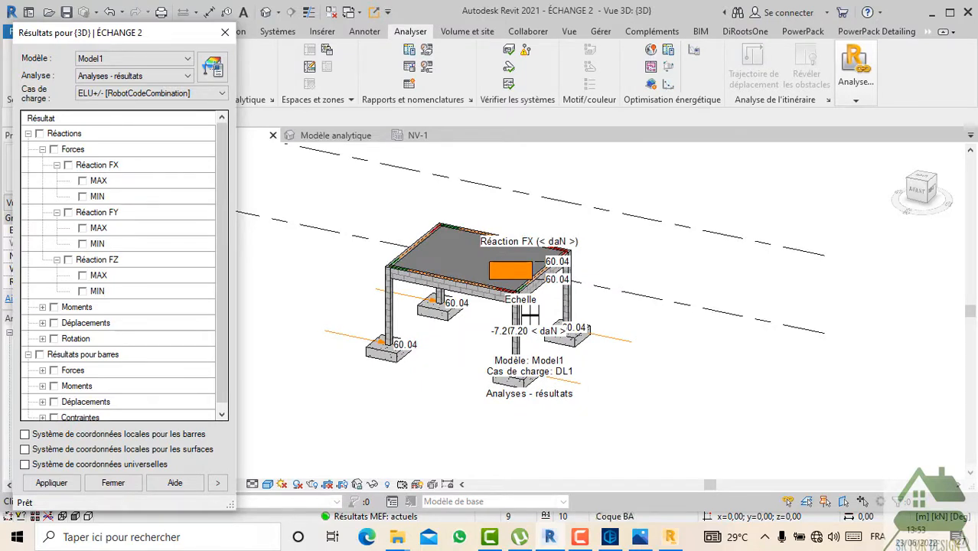
click(52, 483)
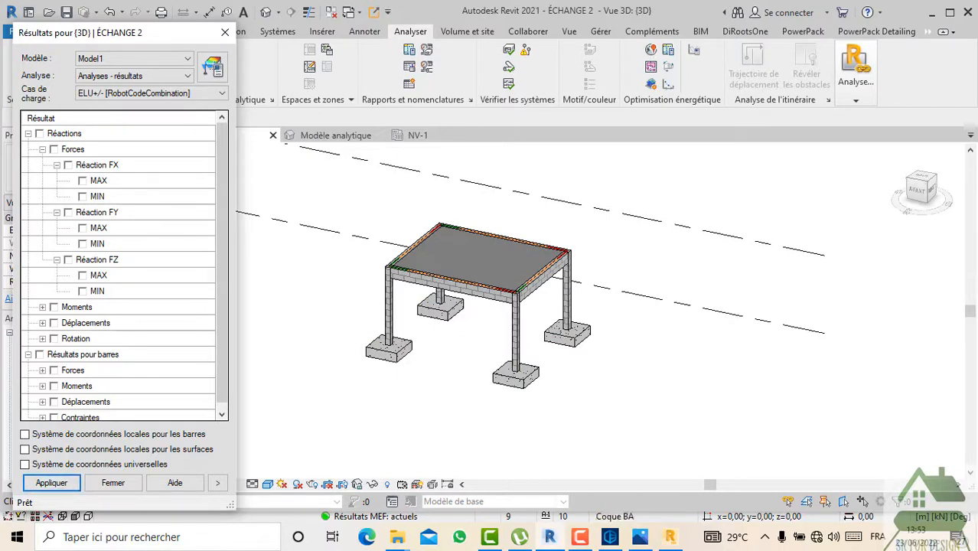
click(82, 180)
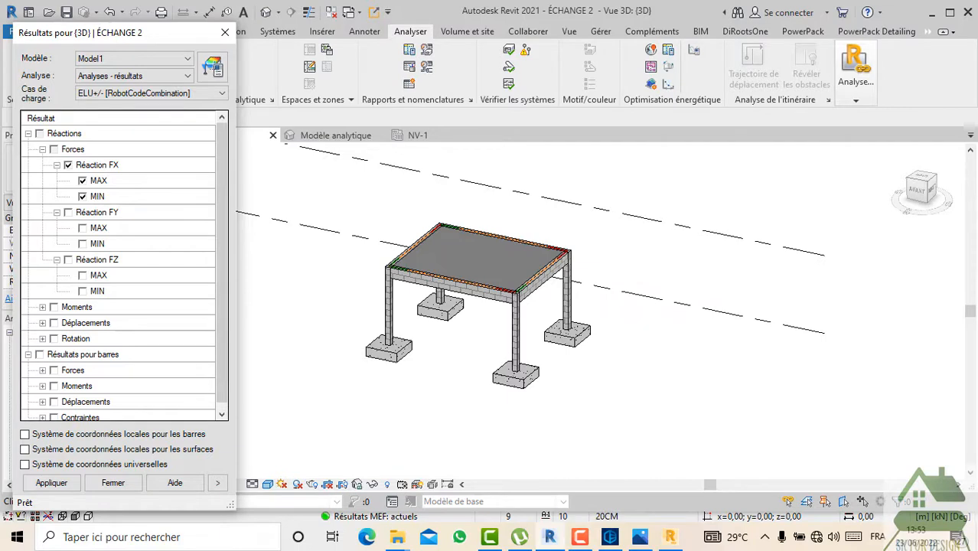
click(52, 483)
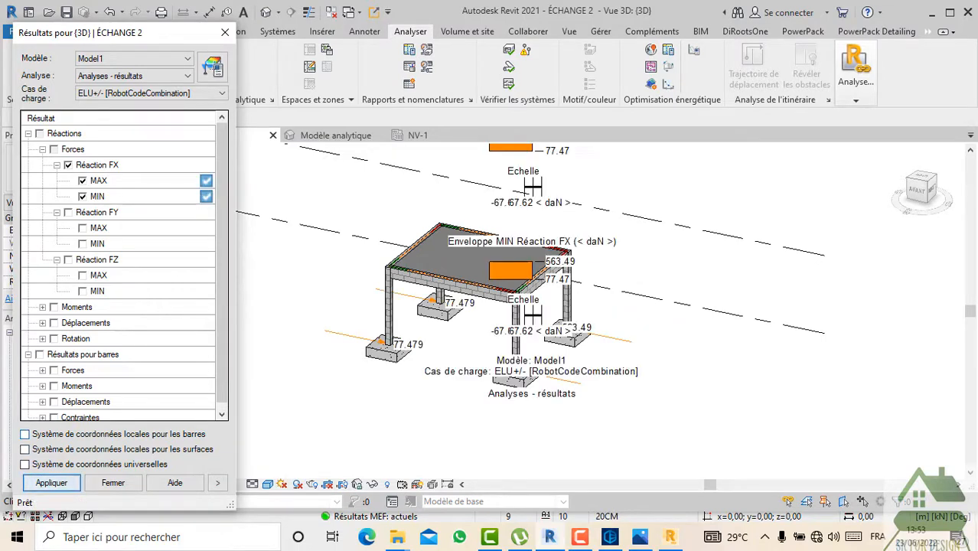
Step: Examine the Réaction FX envelope legend and the support values from the front and in 3D
click(917, 190)
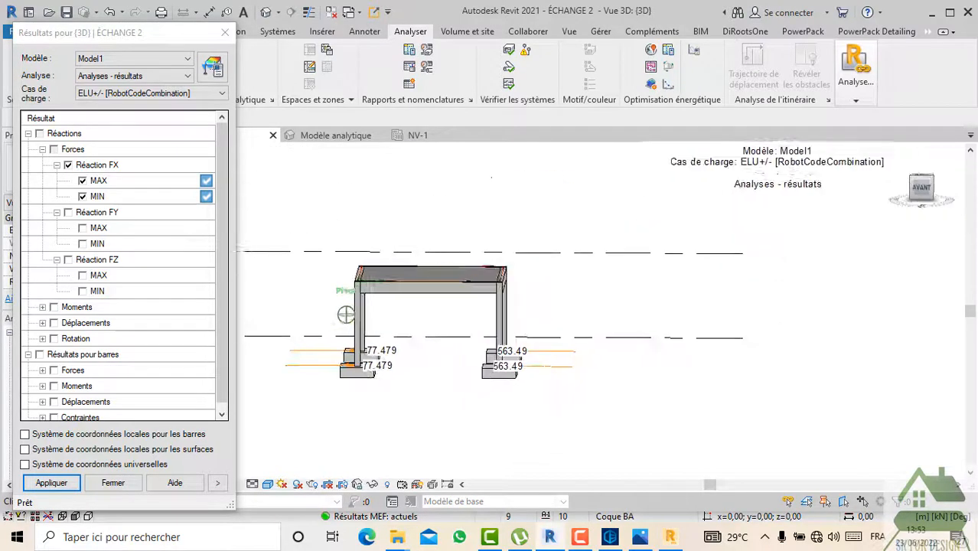
scroll(123, 268, down, 1)
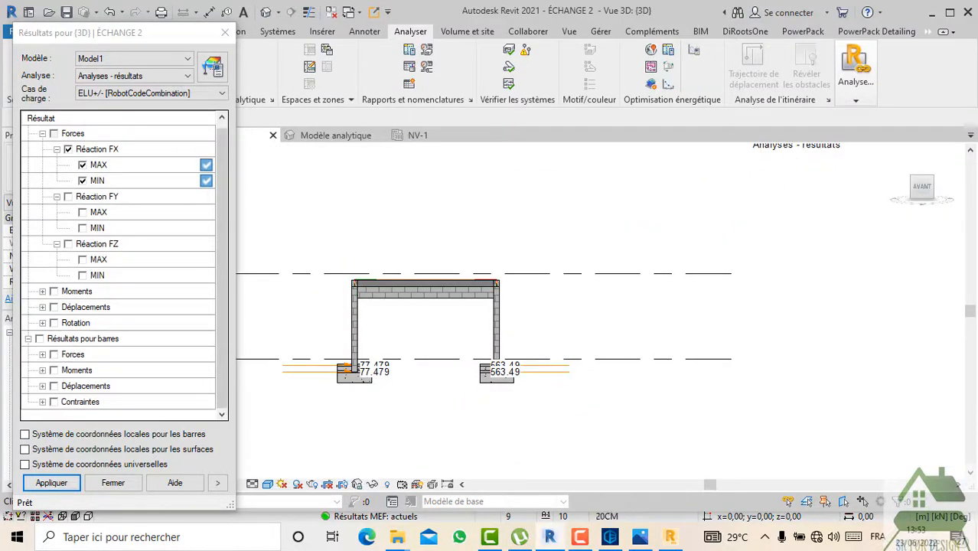
scroll(593, 181, down, 2)
middle_drag(593, 181, 509, 301)
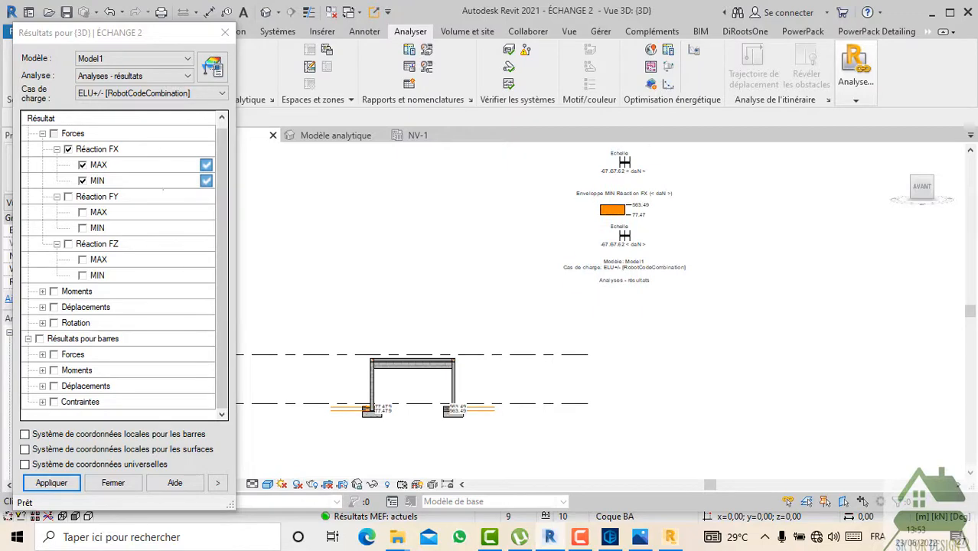
scroll(629, 173, up, 2)
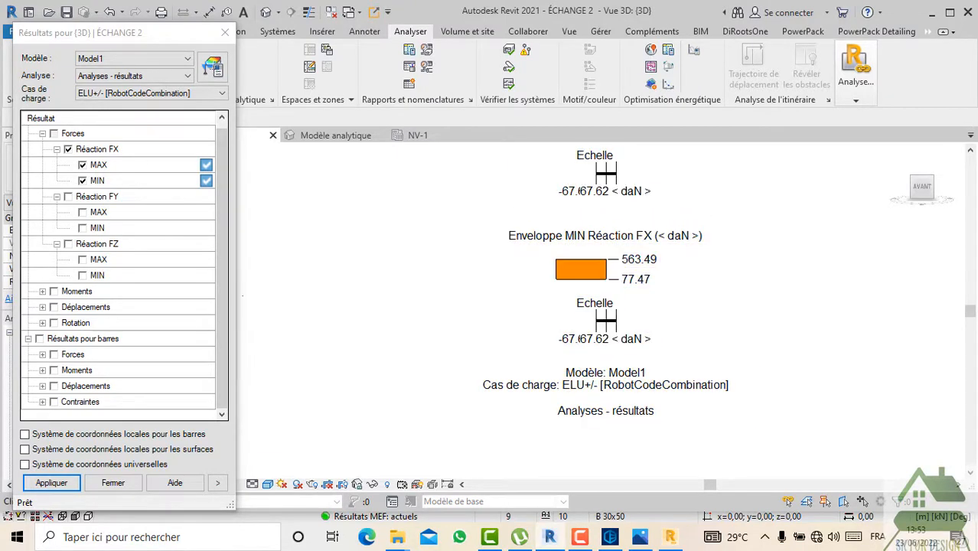
scroll(712, 318, down, 1)
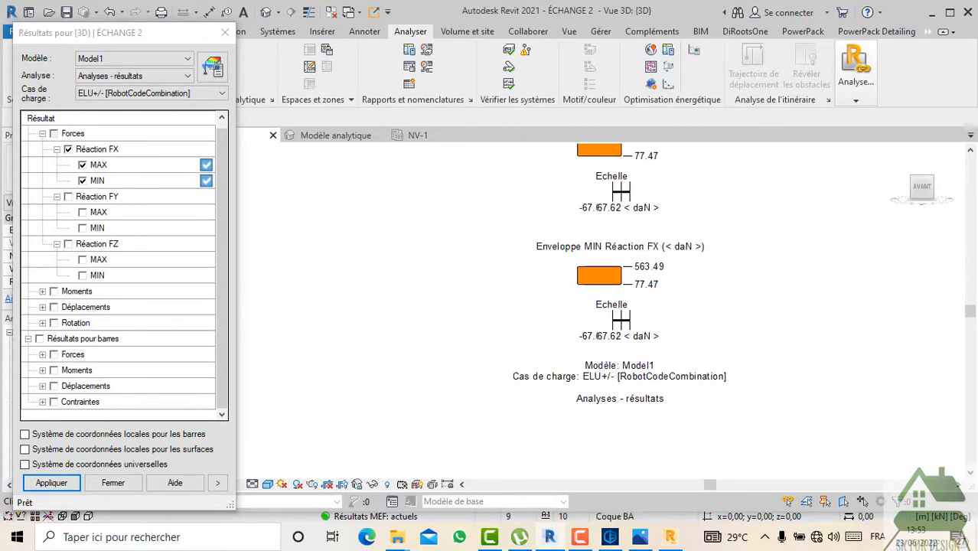
scroll(880, 176, down, 3)
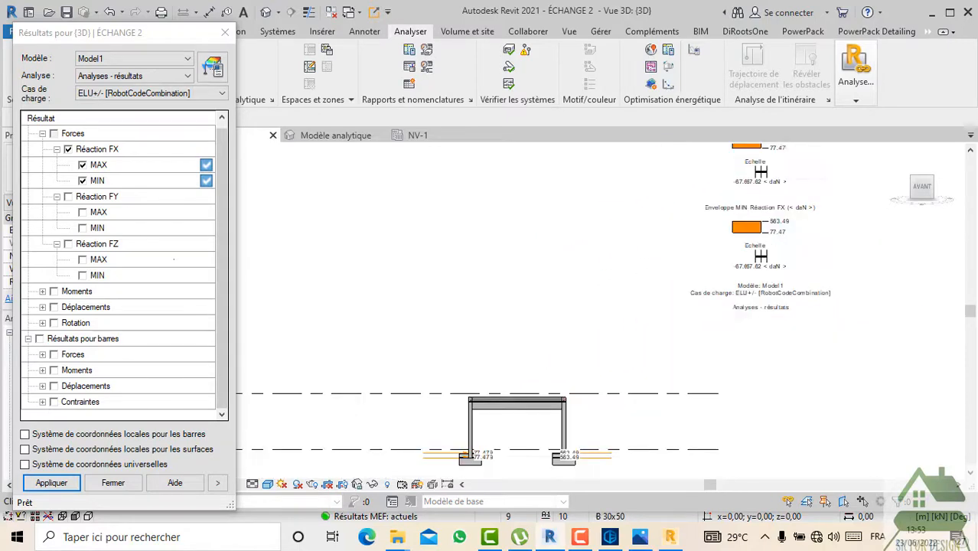
mouse_move(536, 383)
middle_down()
mouse_move(561, 325)
mouse_move(635, 369)
middle_up()
scroll(459, 322, up, 5)
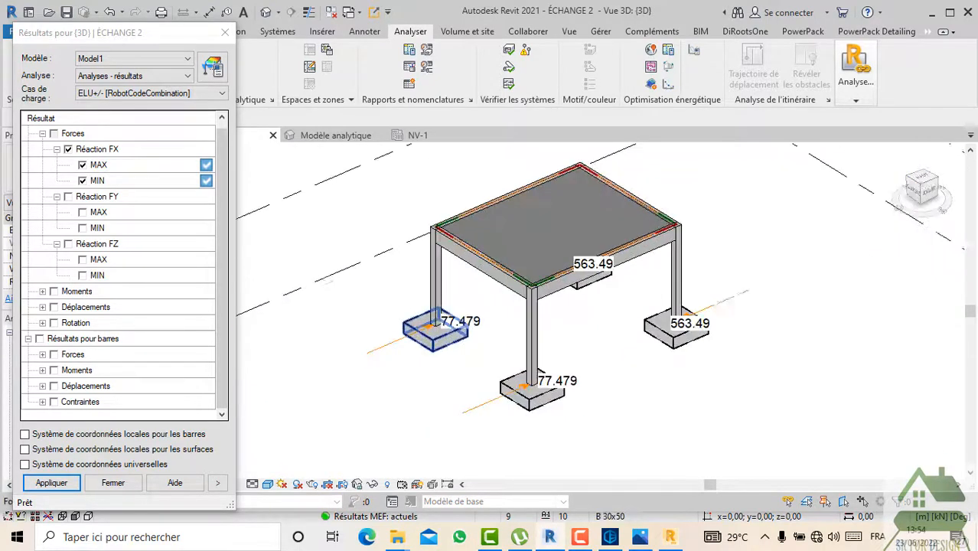
middle_drag(574, 345, 549, 353)
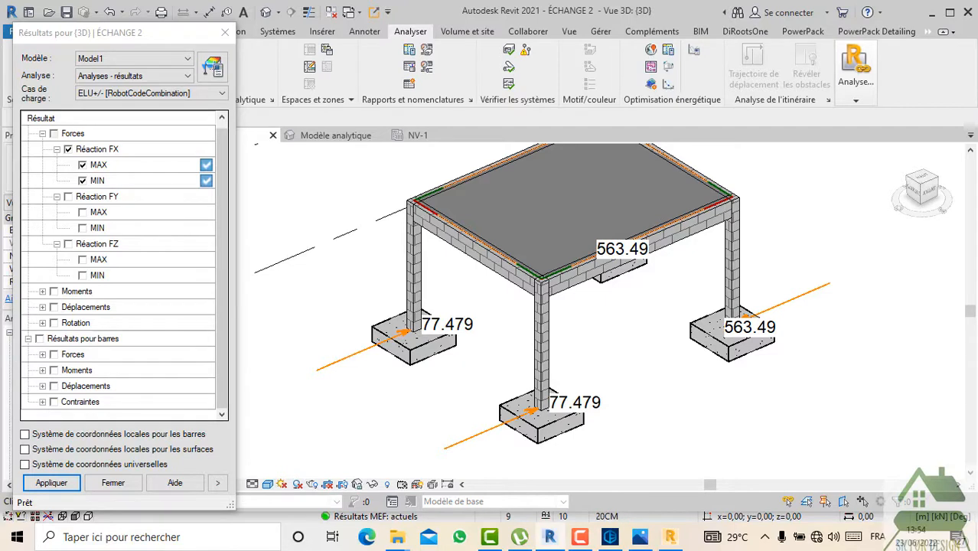
Step: Display the Réaction FX envelope with MAX only, and replace it with MIN only
click(83, 181)
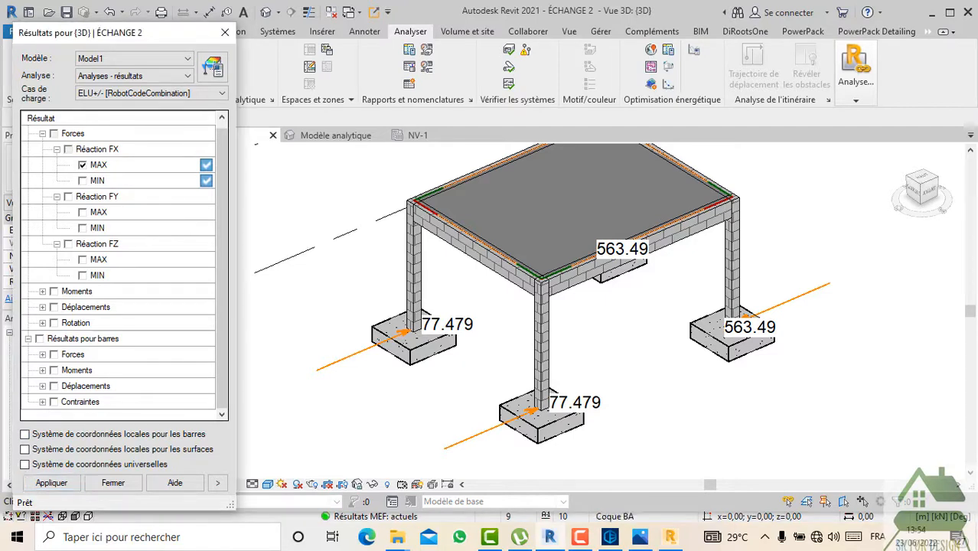
click(51, 483)
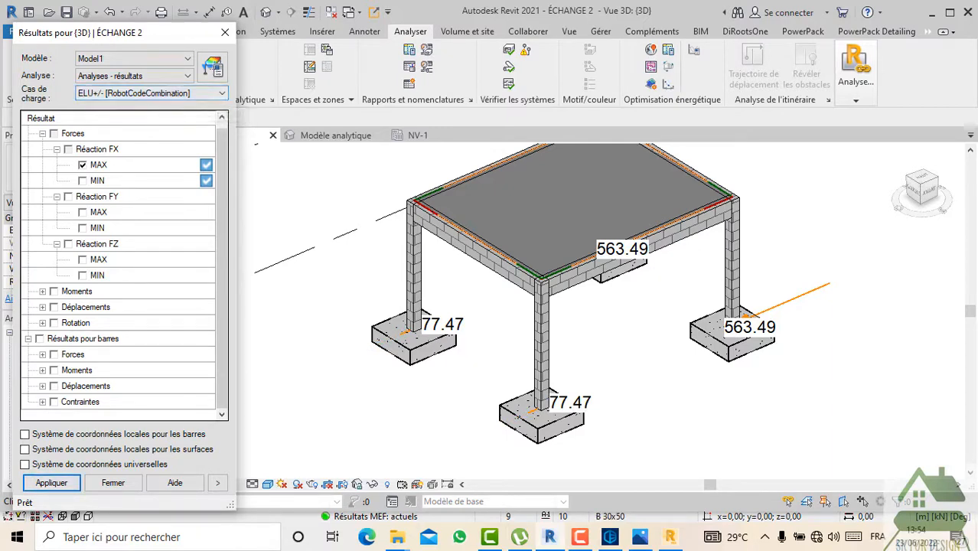
scroll(127, 271, up, 1)
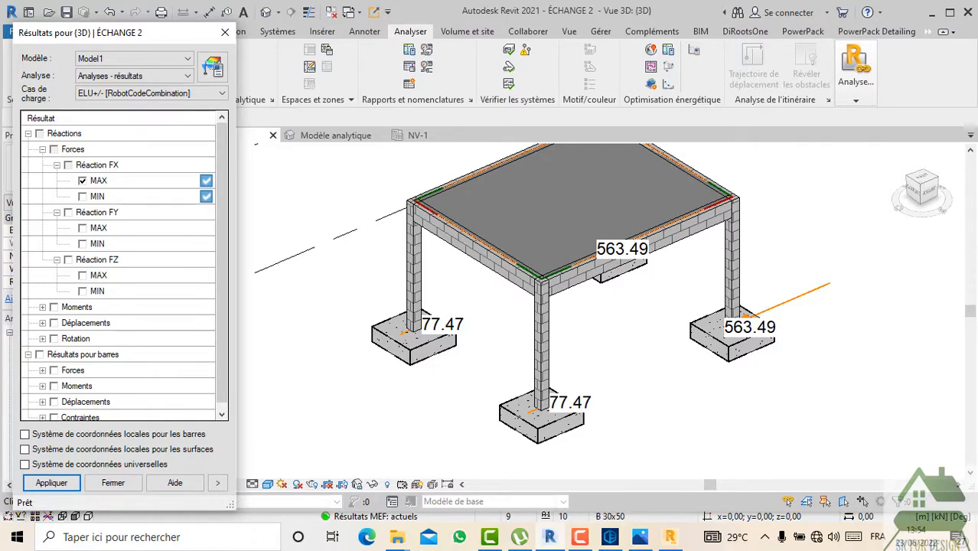
click(83, 197)
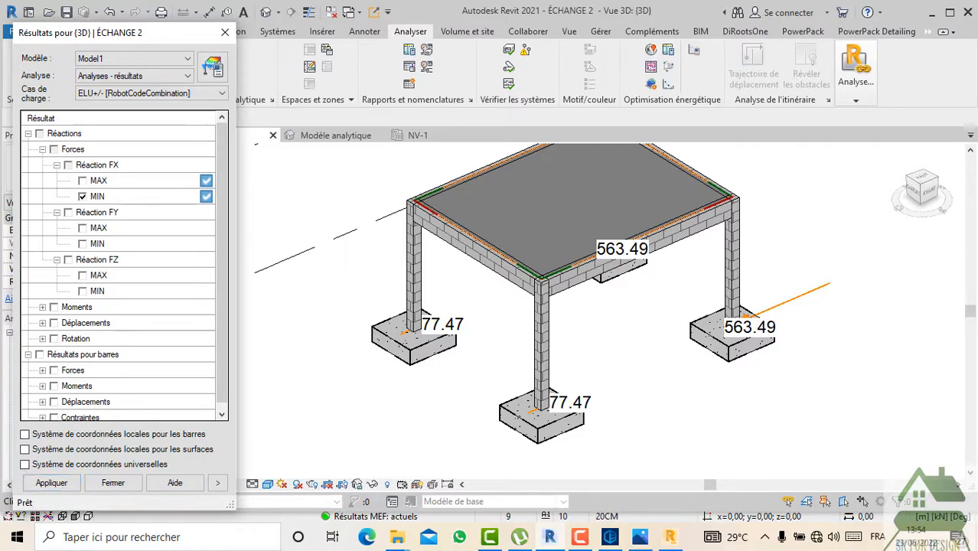
click(51, 483)
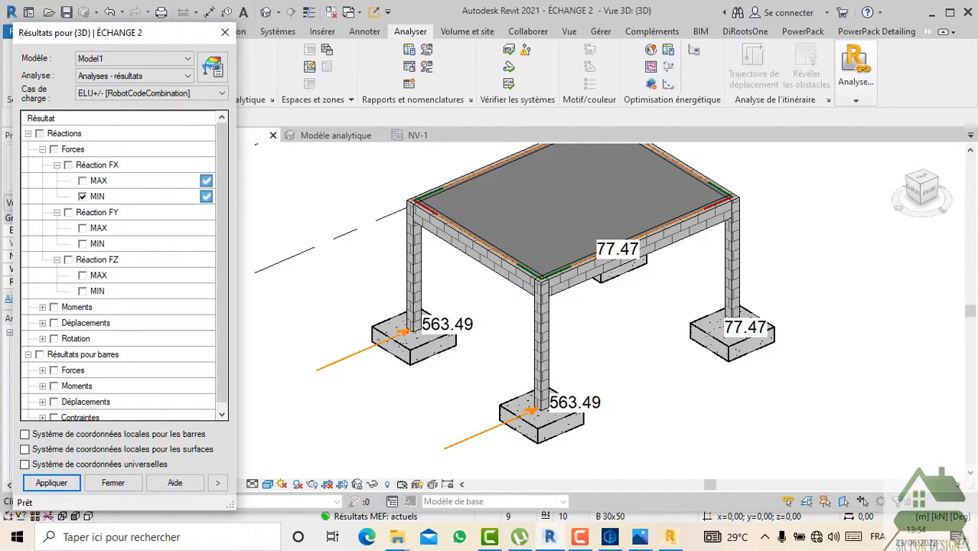
scroll(474, 360, down, 6)
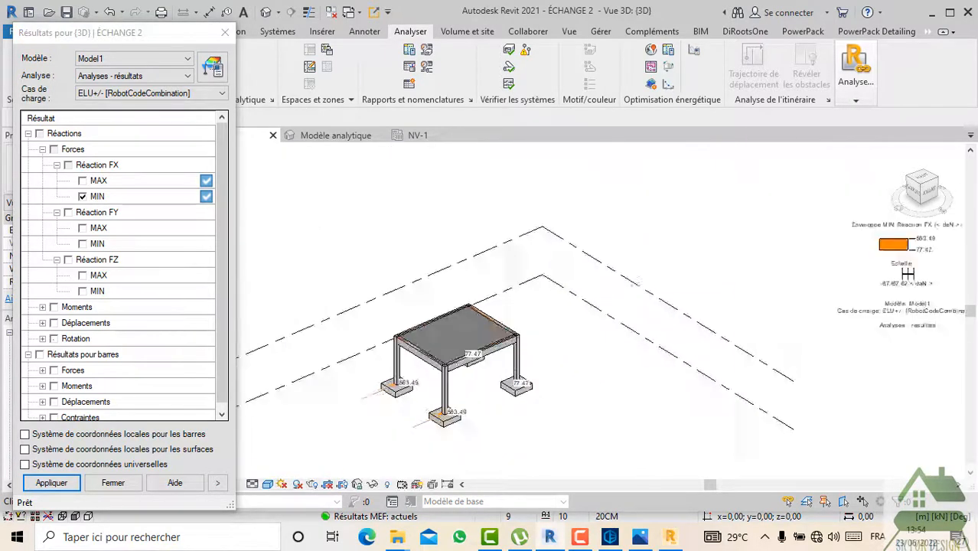
Step: Inspect the Réaction FX legend and review the Structure discipline's units in the project units settings
scroll(773, 298, up, 5)
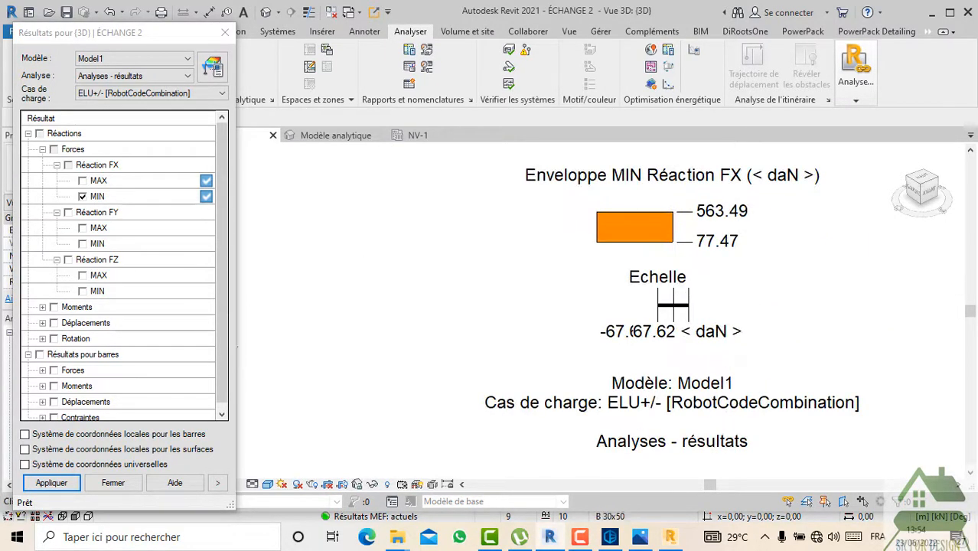
scroll(702, 306, down, 4)
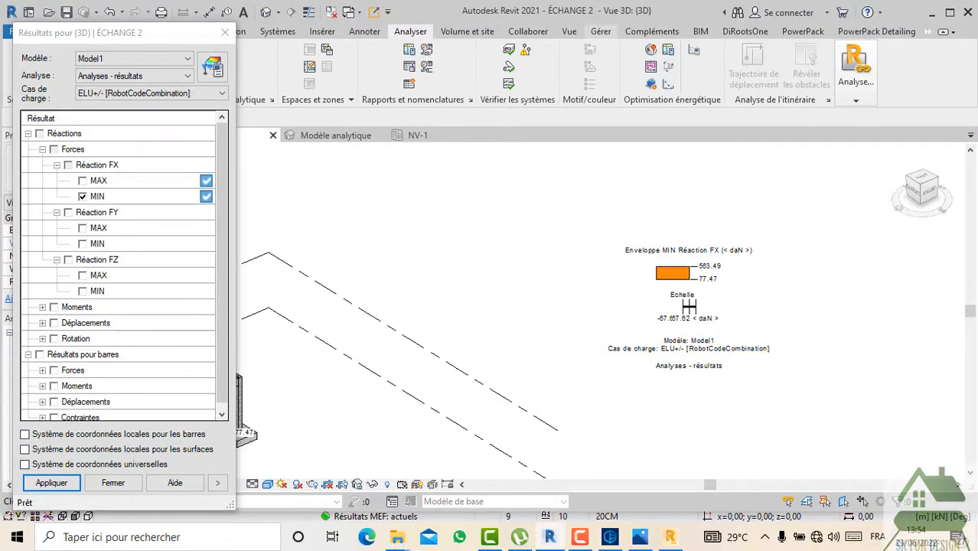
click(601, 32)
drag(115, 32, 218, 138)
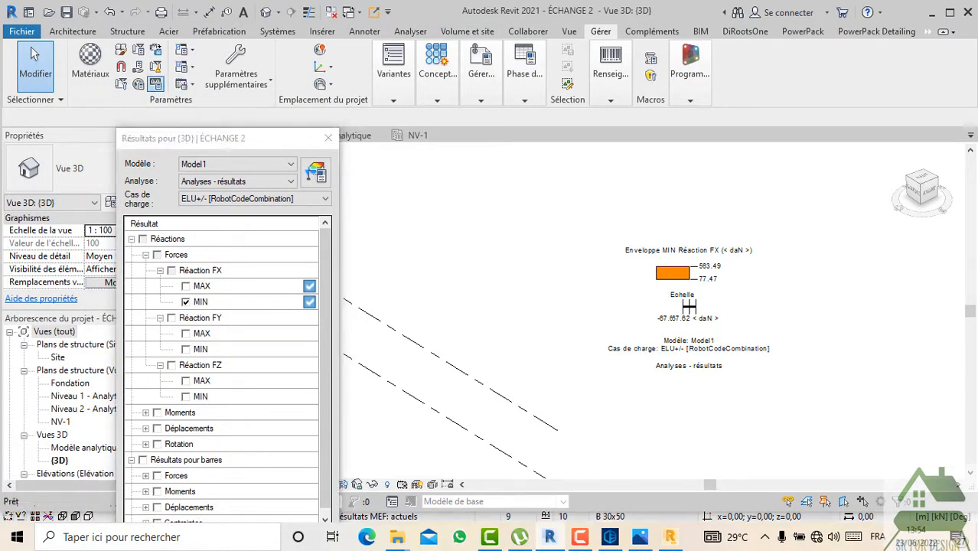
click(156, 83)
click(528, 123)
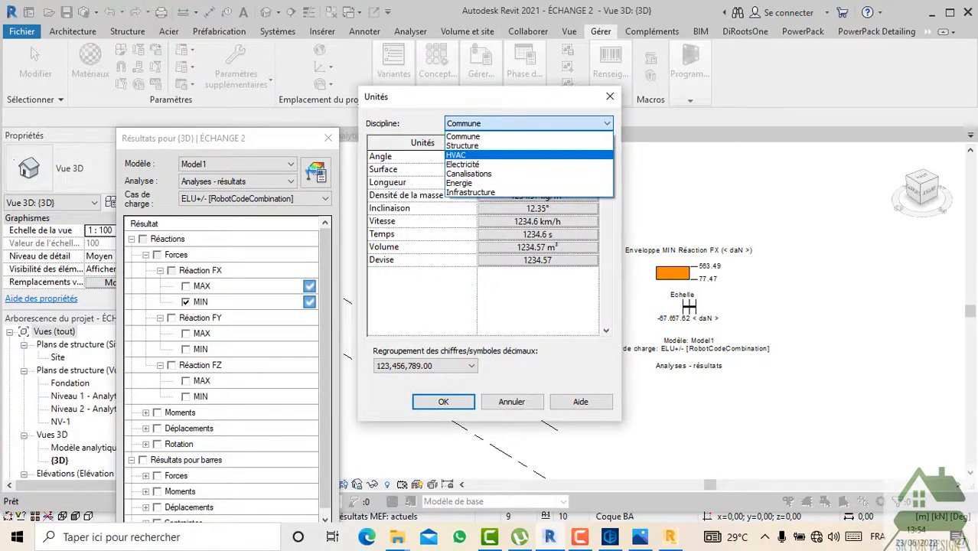
click(462, 145)
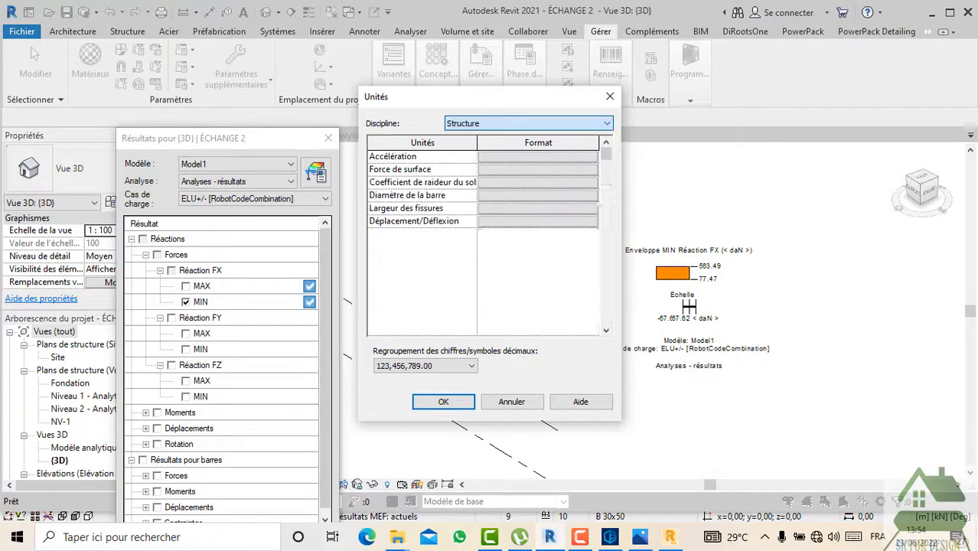
scroll(489, 241, down, 6)
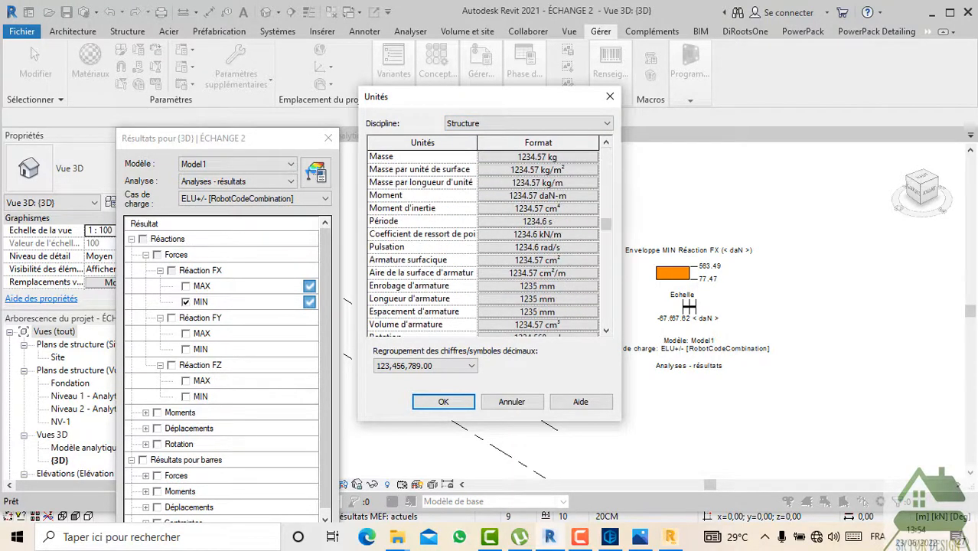
click(443, 402)
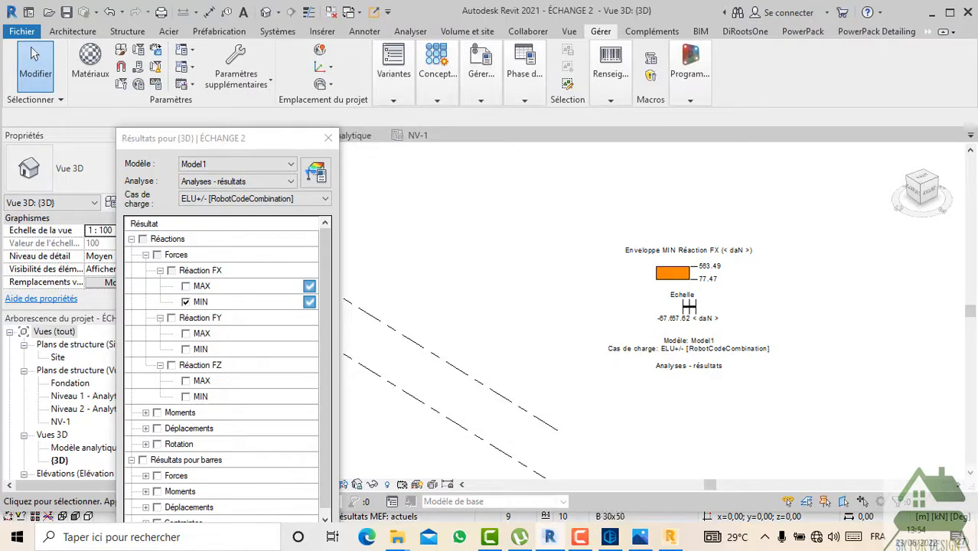
Step: Replace the Réaction FX MIN result with the MAX envelope of Réaction MY at the frame's supports
click(186, 302)
scroll(186, 302, down, 1)
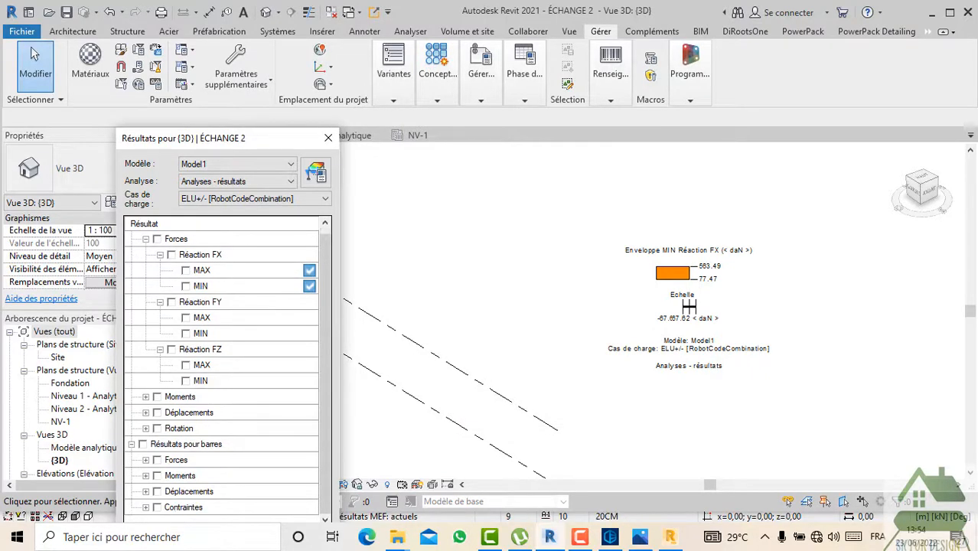
click(146, 397)
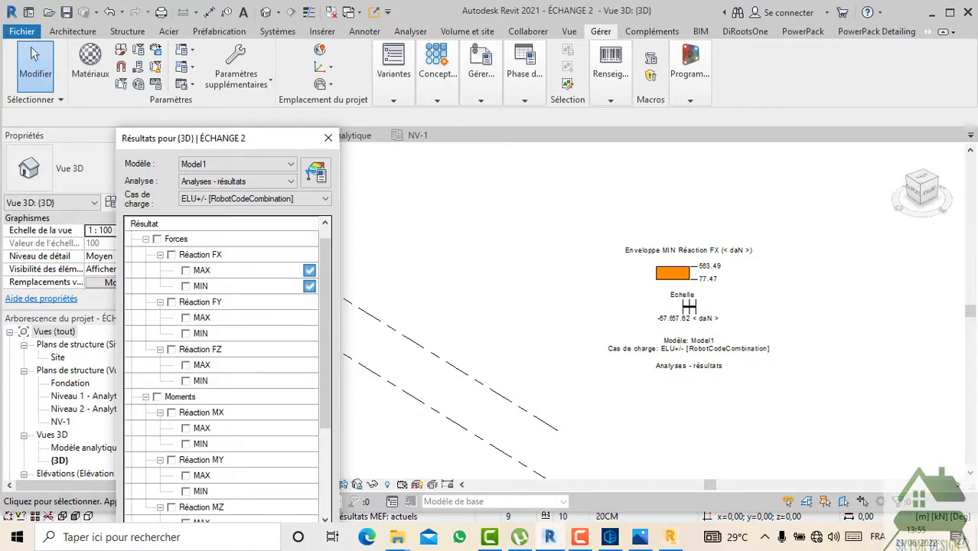
click(172, 460)
scroll(171, 460, down, 2)
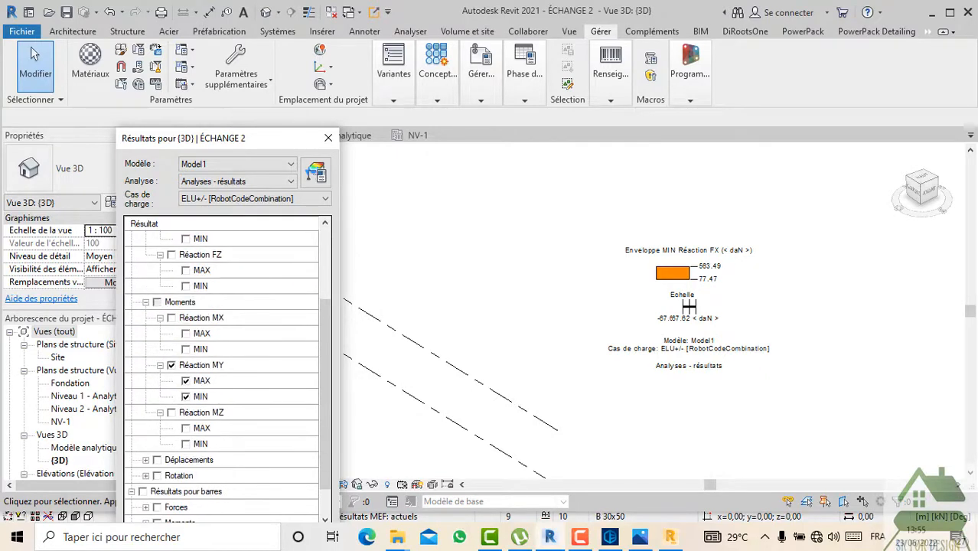
scroll(221, 367, down, 1)
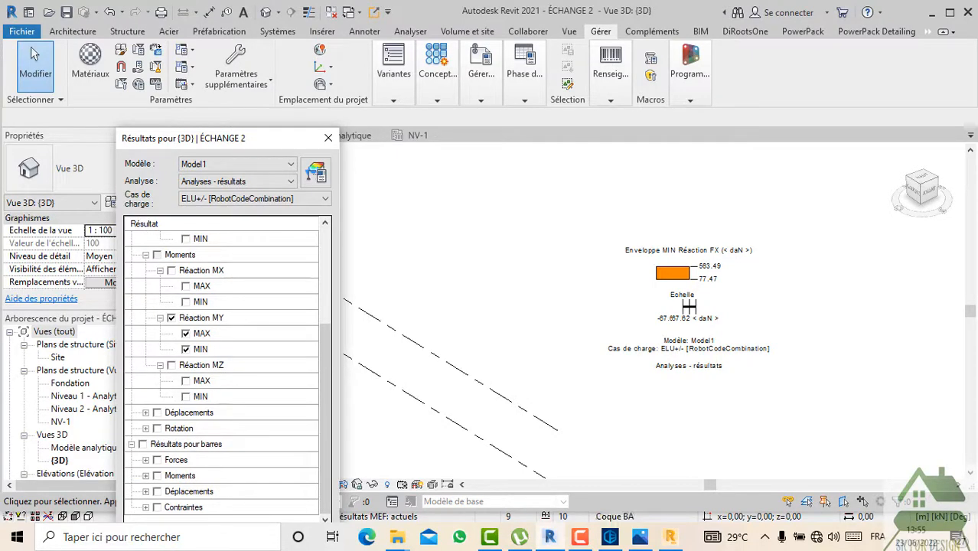
drag(222, 139, 205, 21)
click(138, 470)
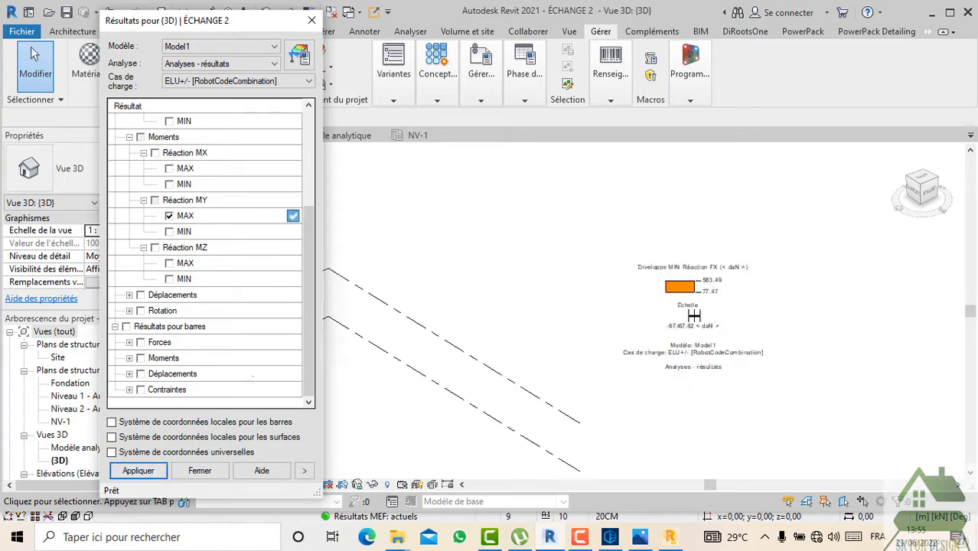
scroll(501, 389, up, 4)
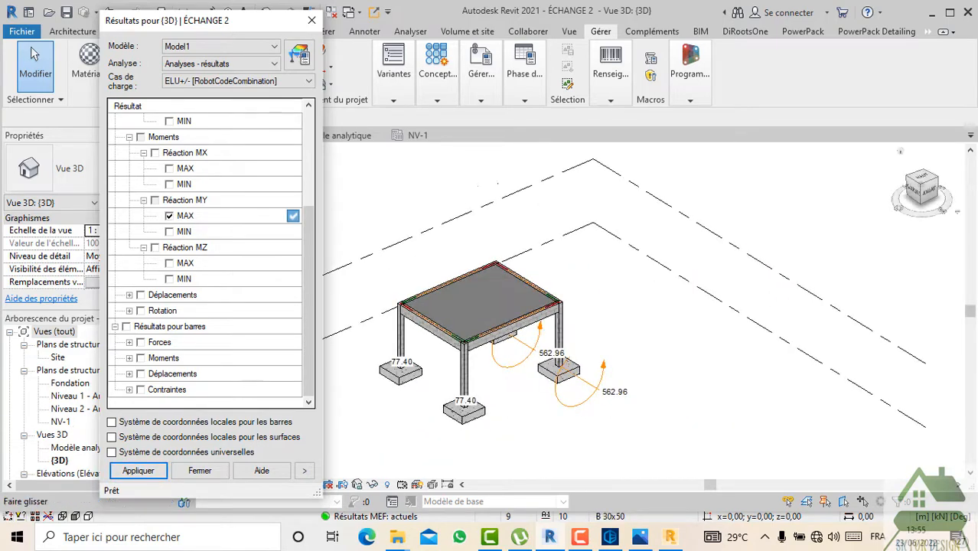
middle_drag(501, 388, 553, 377)
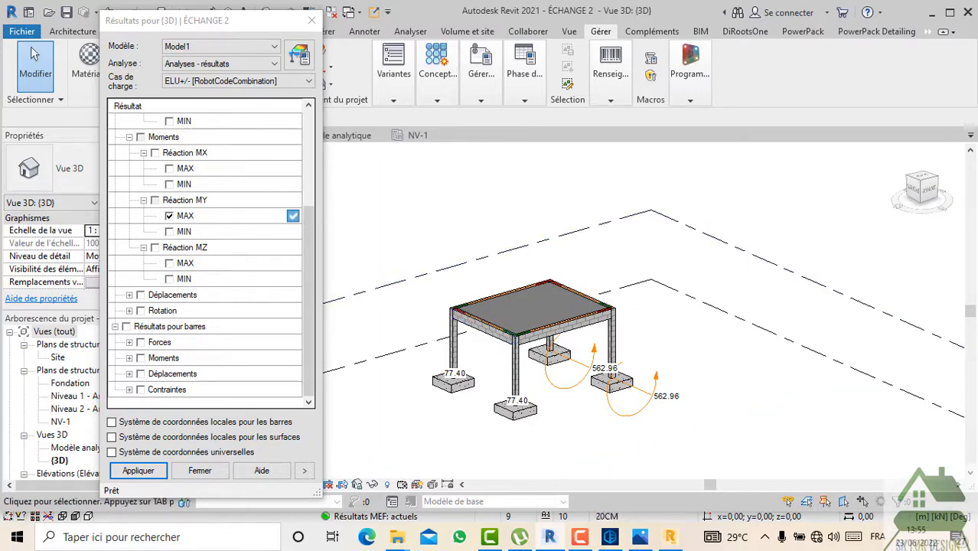
Step: Clear Réaction MY and display the MAX and MIN envelopes of the bar moments My
click(170, 215)
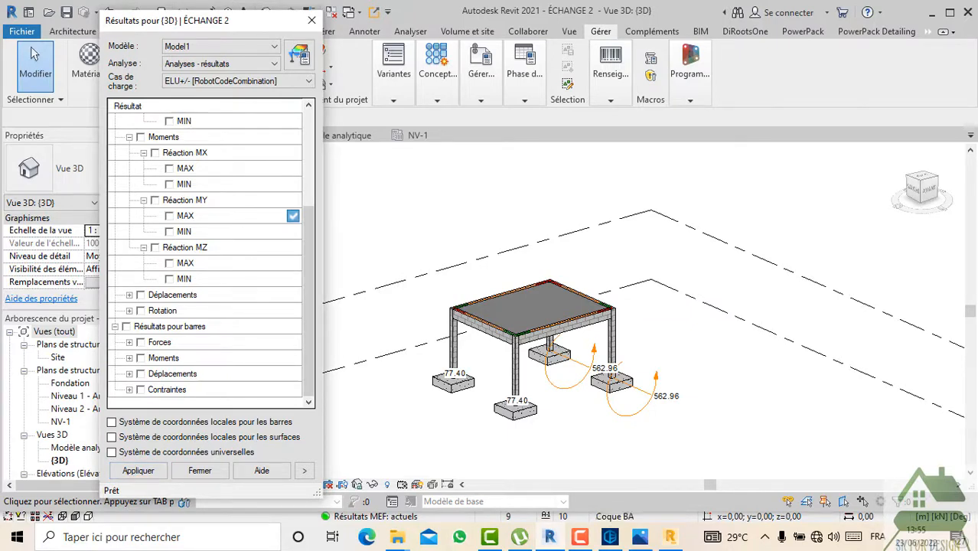
click(129, 358)
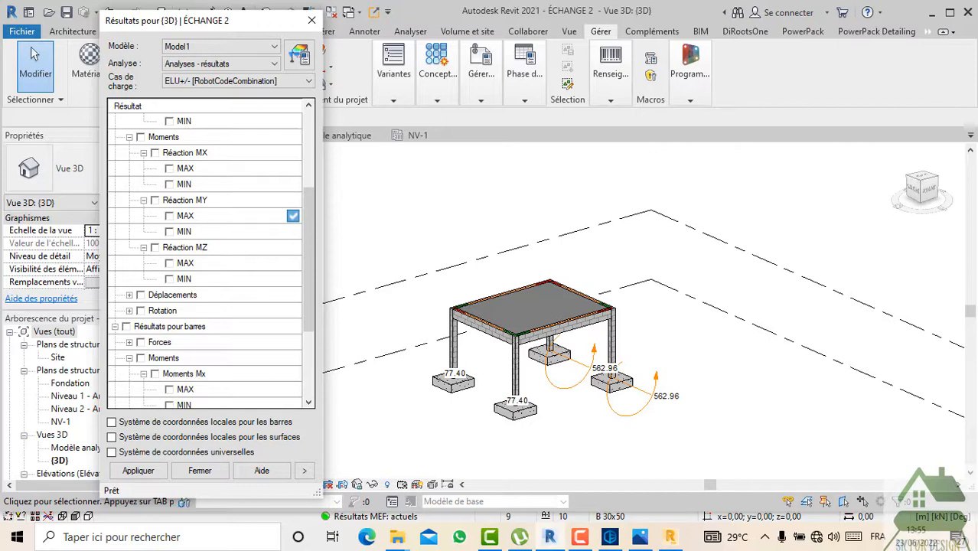
scroll(205, 256, down, 2)
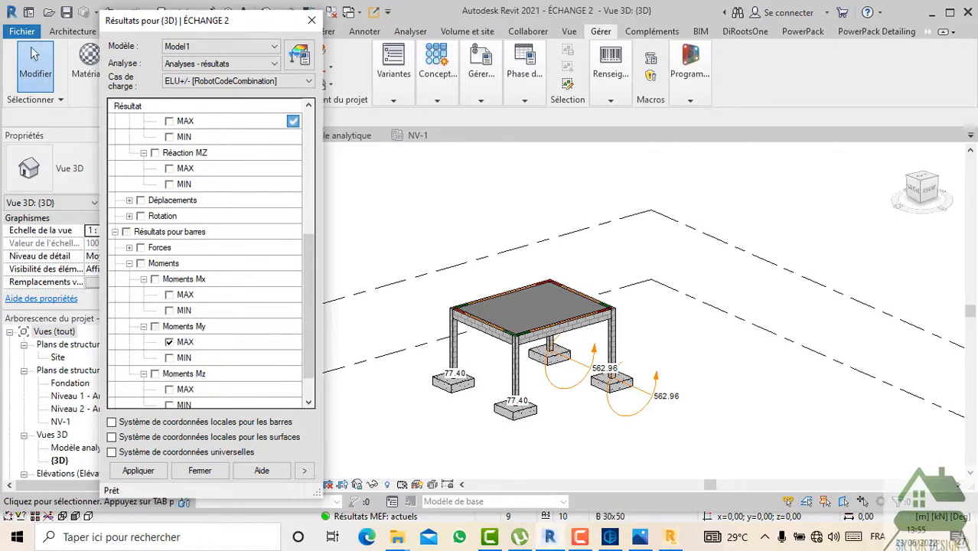
click(139, 471)
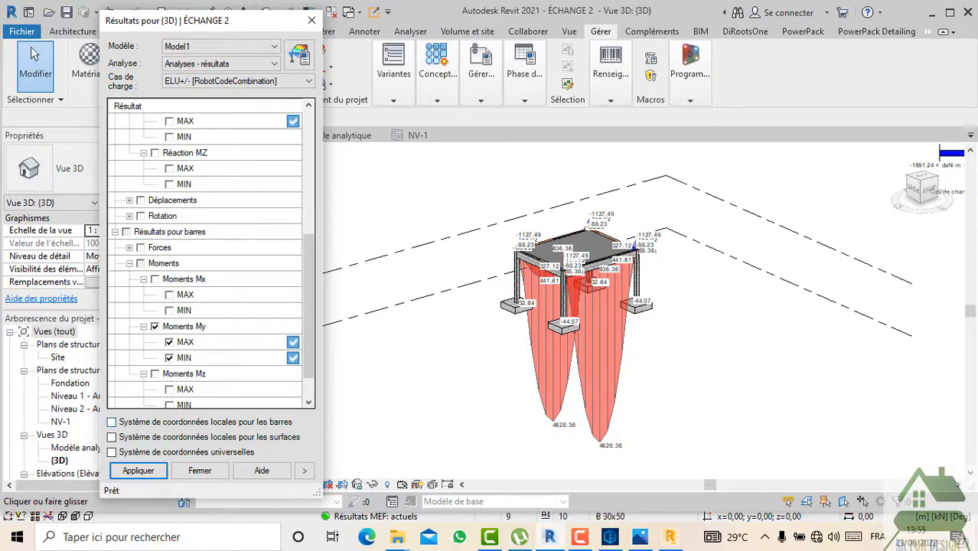
Step: Try the local bar and universal coordinate system options on the moment diagram, and clear both
click(111, 422)
click(111, 451)
click(111, 422)
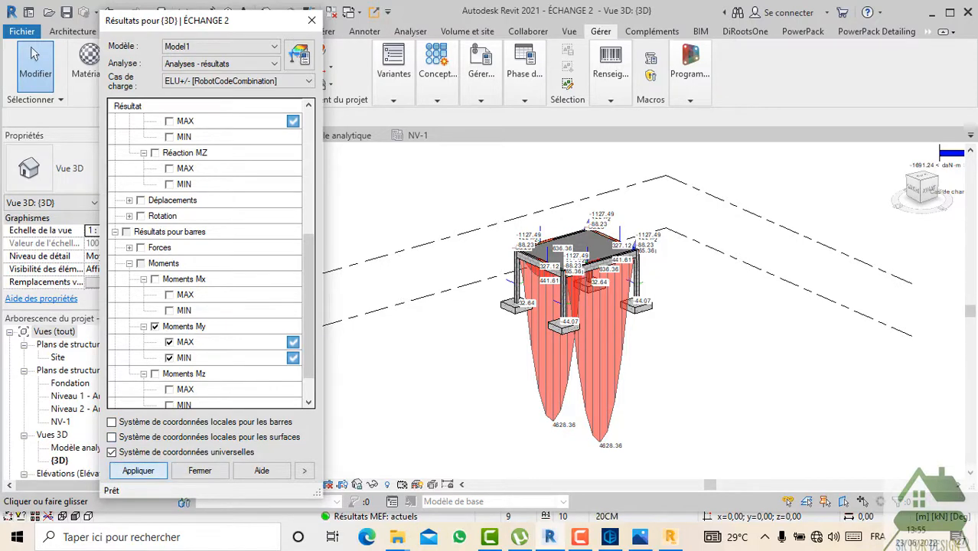
click(111, 451)
Step: Display only the MIN envelope of the bar moments My on the frame
click(170, 343)
click(138, 470)
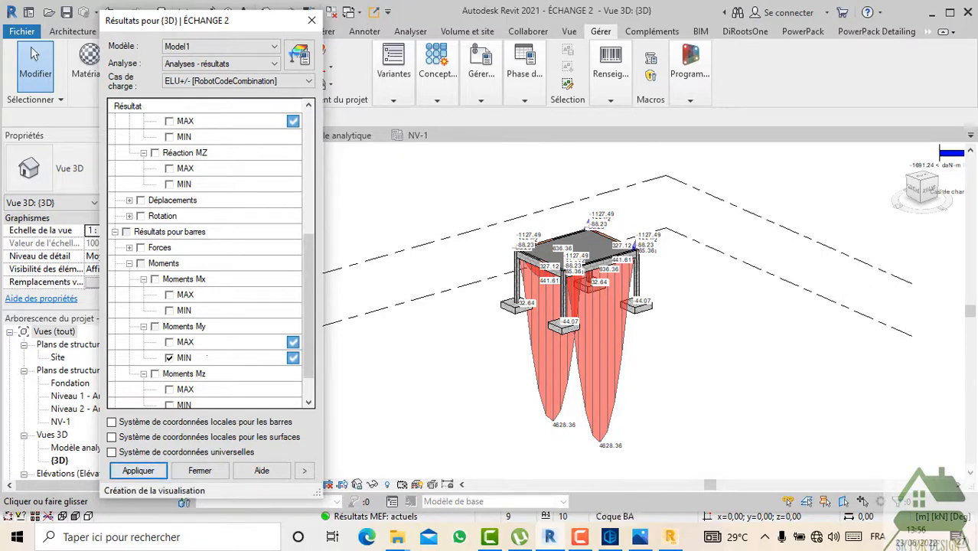
scroll(636, 286, up, 2)
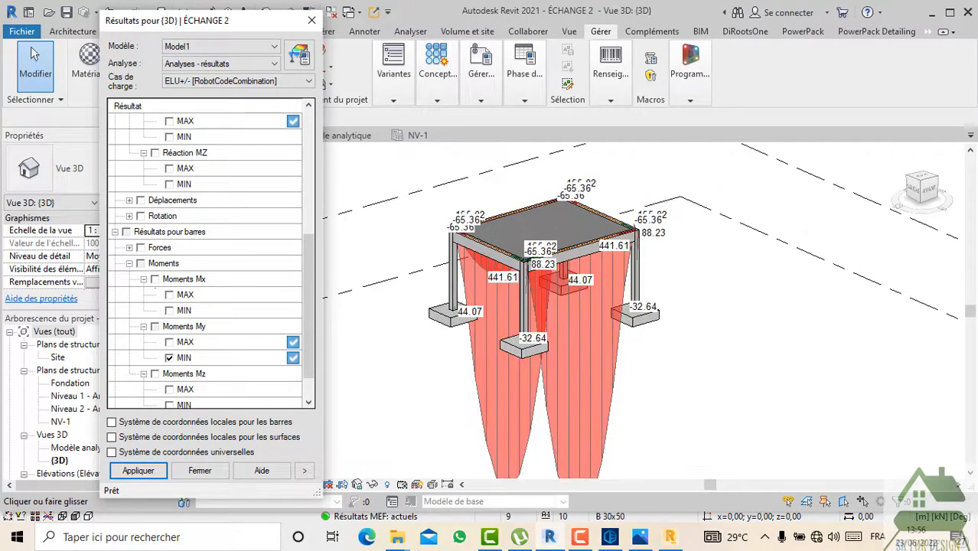
mouse_move(635, 287)
shift+middle_down()
mouse_move(651, 259)
mouse_move(646, 229)
mouse_move(646, 248)
shift+middle_up()
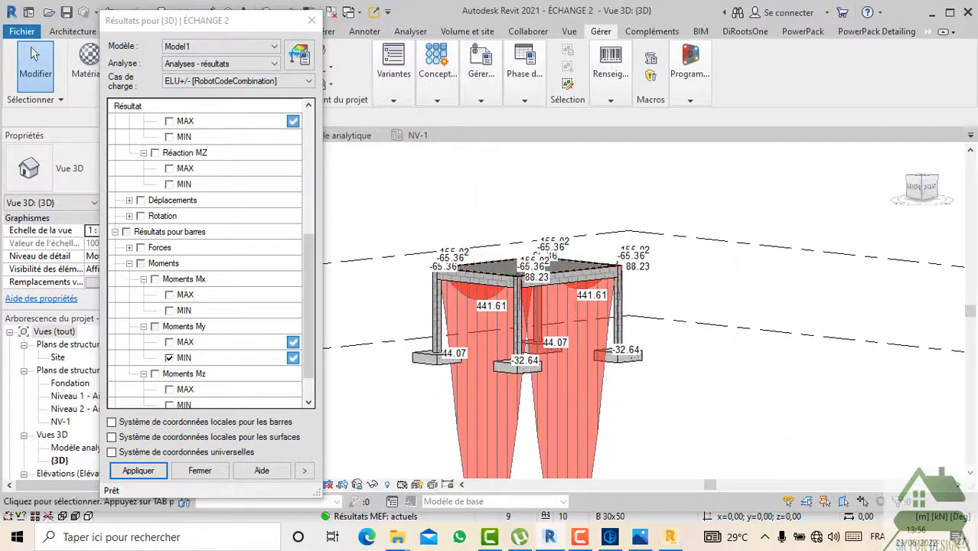
Step: Examine the available load cases, models and result types, and the My MIN diagram on the beams
drag(245, 21, 328, 12)
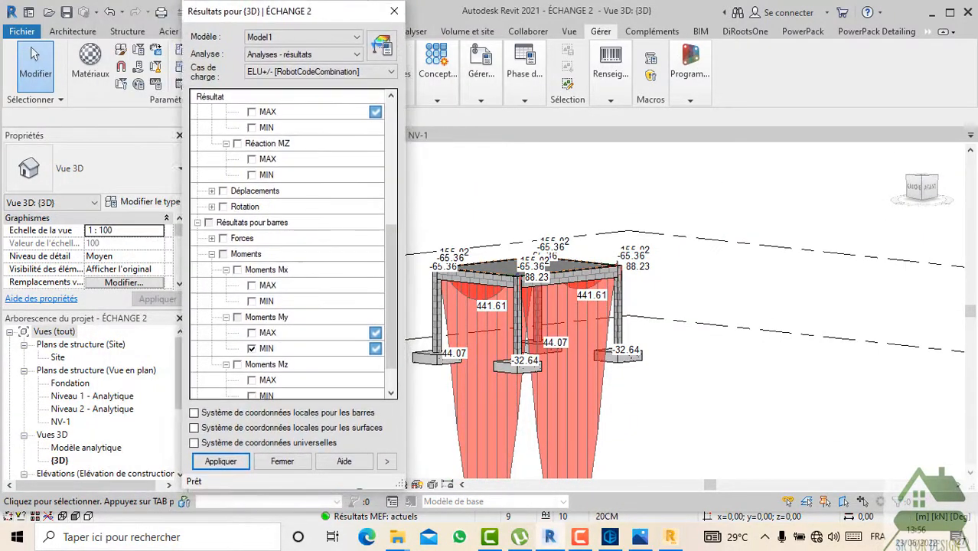
scroll(294, 244, up, 5)
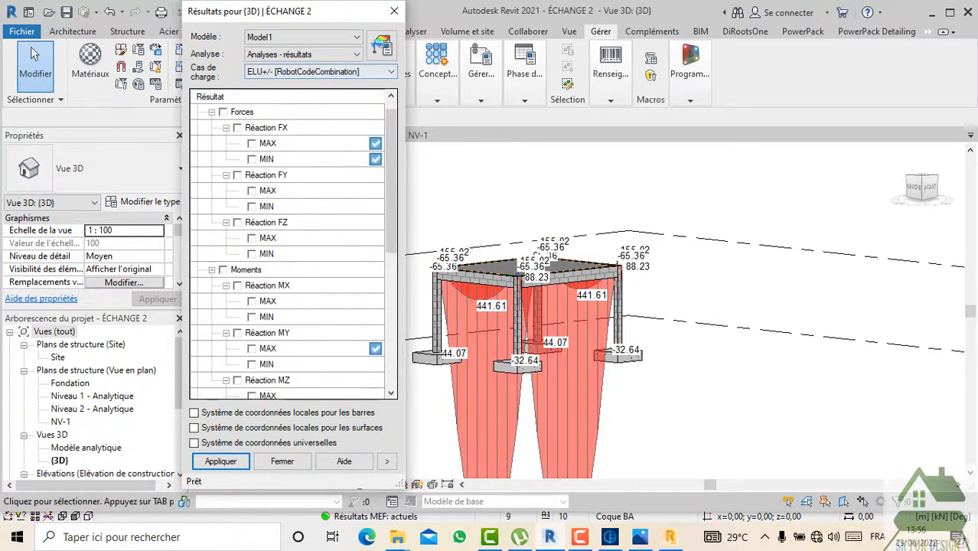
click(329, 71)
click(383, 72)
click(352, 36)
click(352, 37)
scroll(291, 244, down, 3)
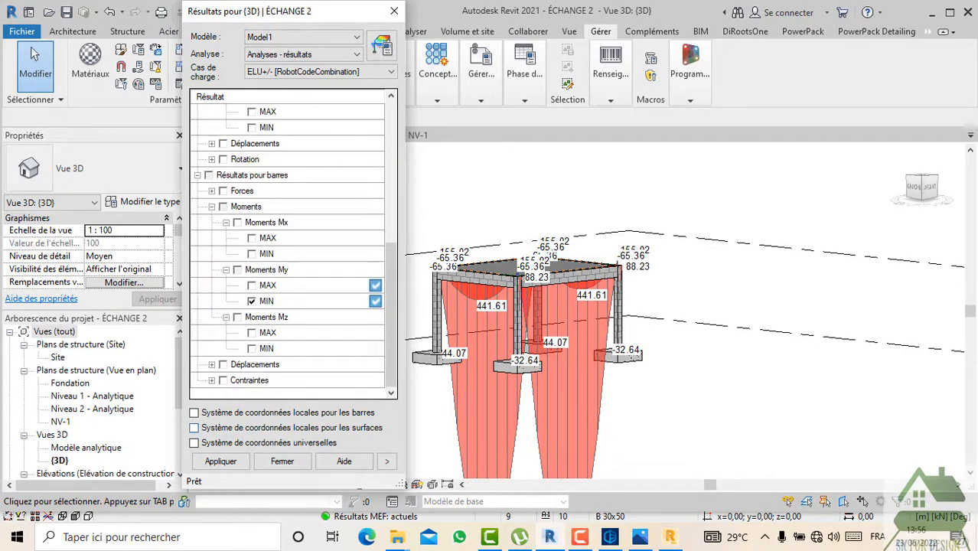
scroll(660, 368, down, 2)
shift+middle_drag(660, 367, 691, 434)
scroll(536, 371, up, 3)
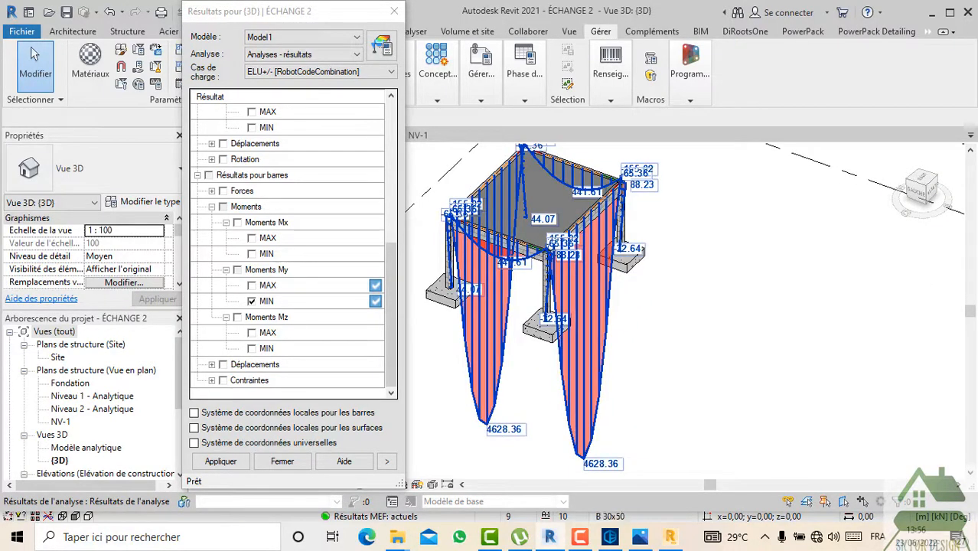
scroll(290, 245, up, 4)
scroll(291, 245, up, 3)
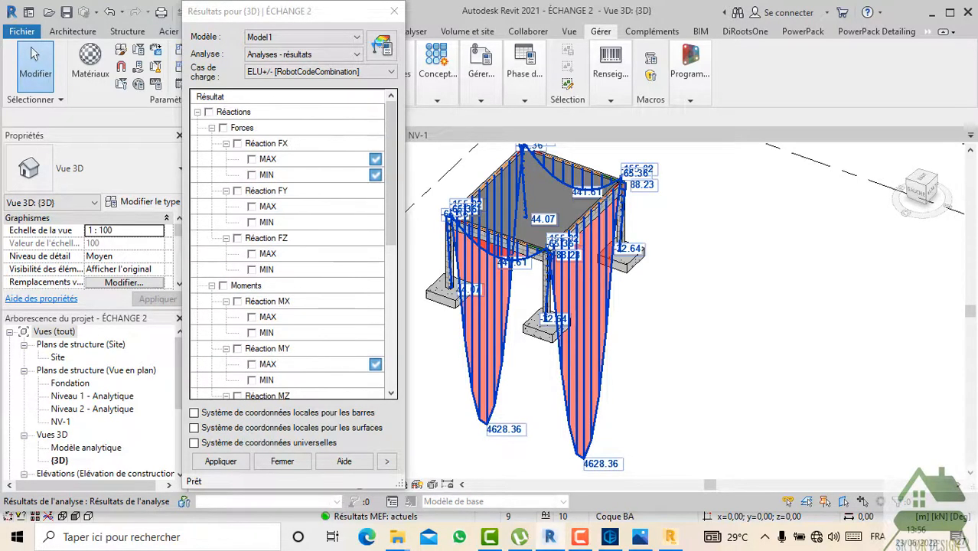
scroll(291, 245, down, 7)
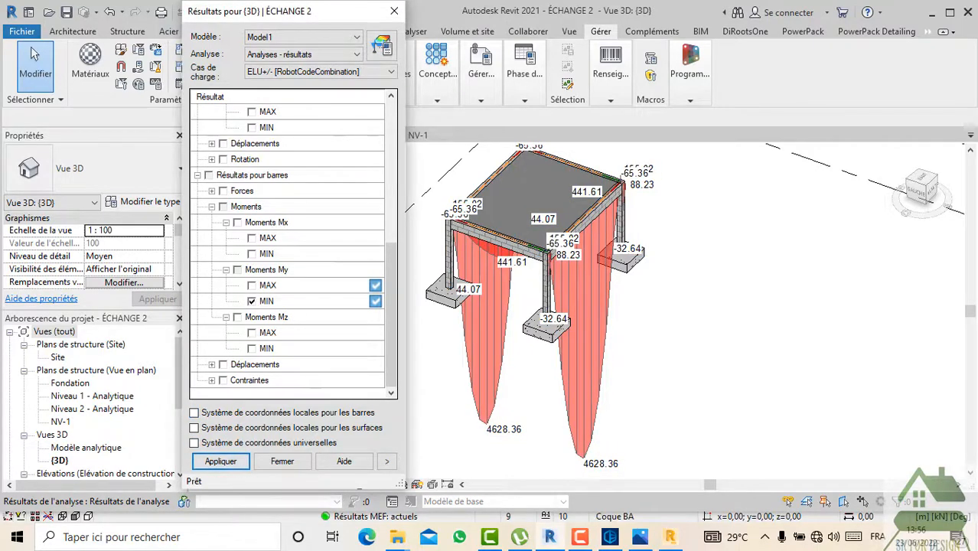
Step: Remove the Moments My results from the view and redisplay the MIN envelope
click(252, 286)
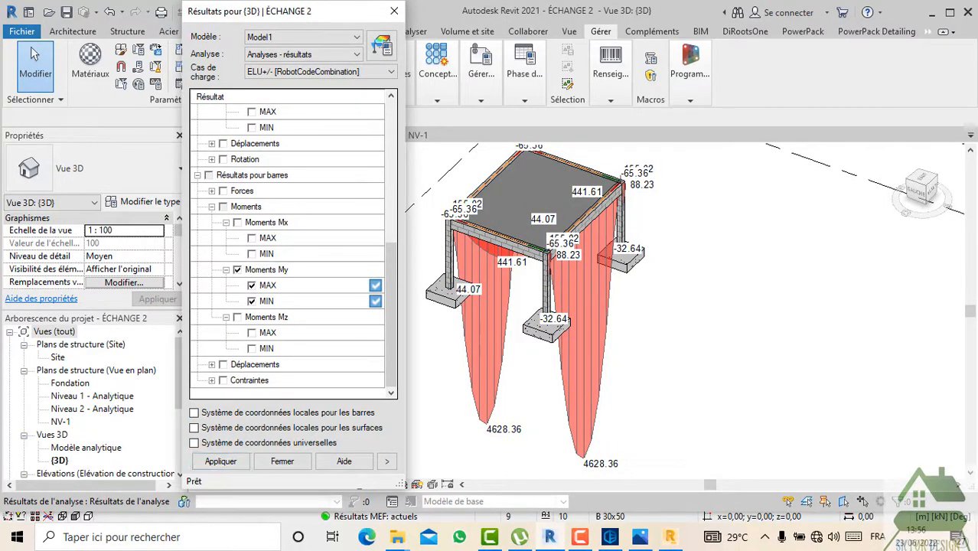
click(220, 462)
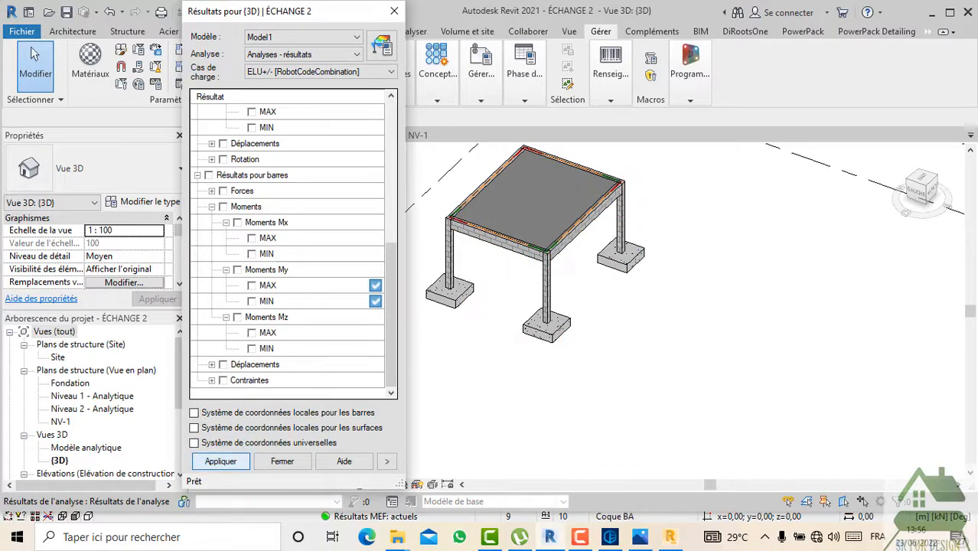
click(252, 301)
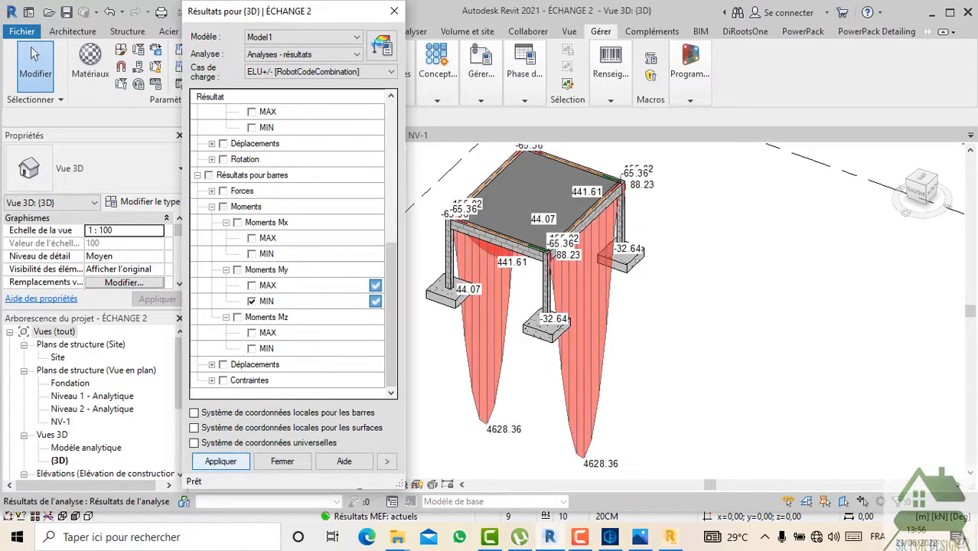
drag(921, 188, 902, 182)
shift+middle_drag(640, 323, 644, 312)
scroll(643, 312, down, 1)
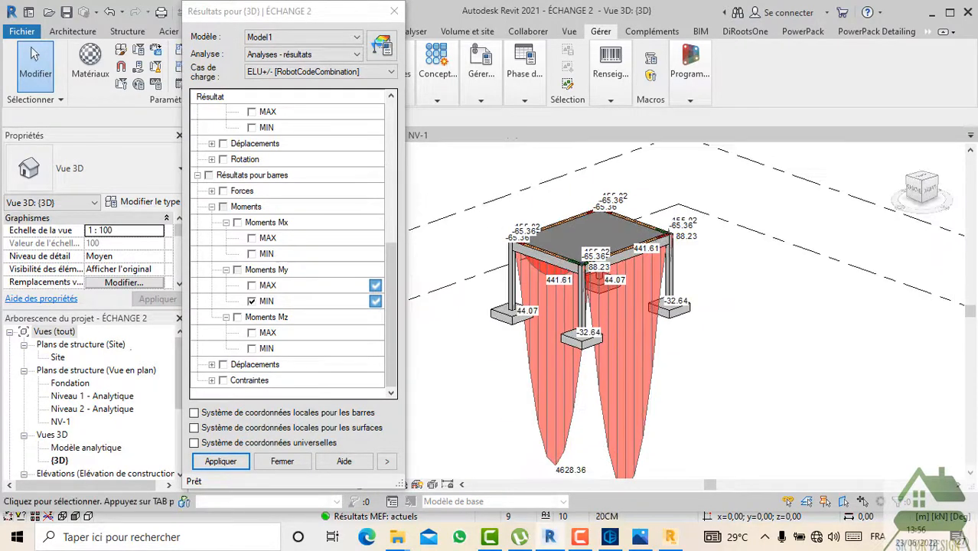
Step: Set the {3D} view scale to 1:25 to shrink the My MIN diagrams, and inspect them on the frame
mouse_move(437, 75)
drag(306, 11, 523, 25)
click(218, 485)
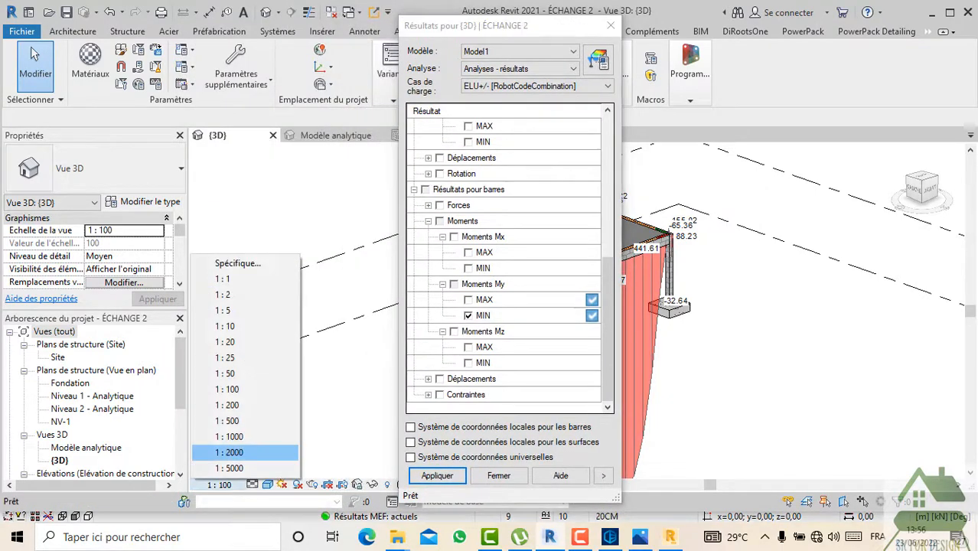
click(230, 356)
drag(511, 16, 288, 32)
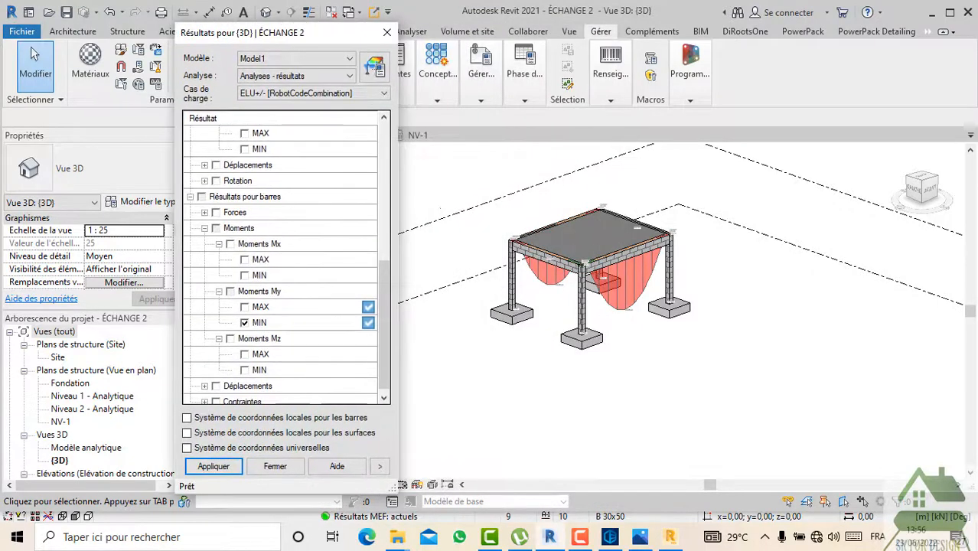
click(912, 189)
drag(922, 190, 890, 201)
scroll(803, 322, up, 4)
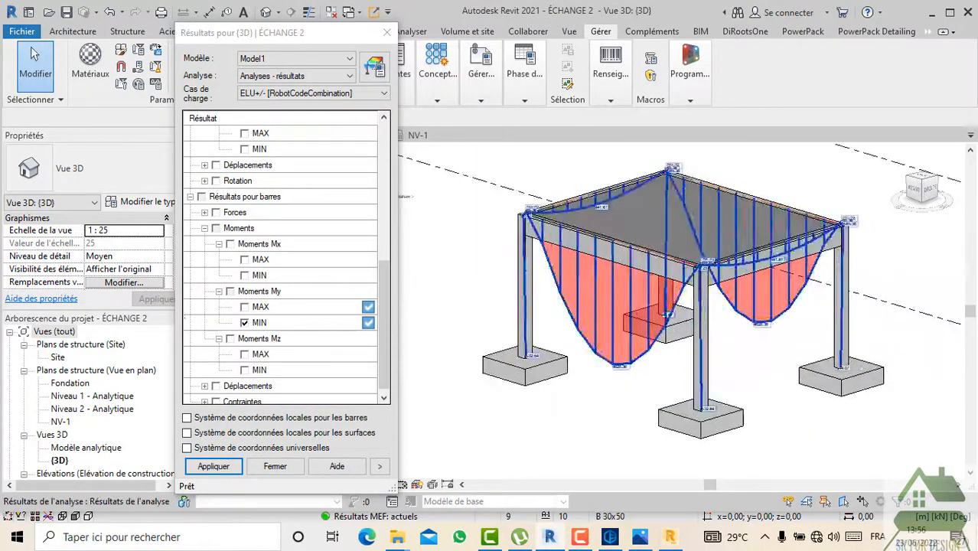
Step: Inspect the My MIN moment diagrams from the other side of the frame and close the Results Explorer
click(701, 374)
scroll(701, 374, down, 1)
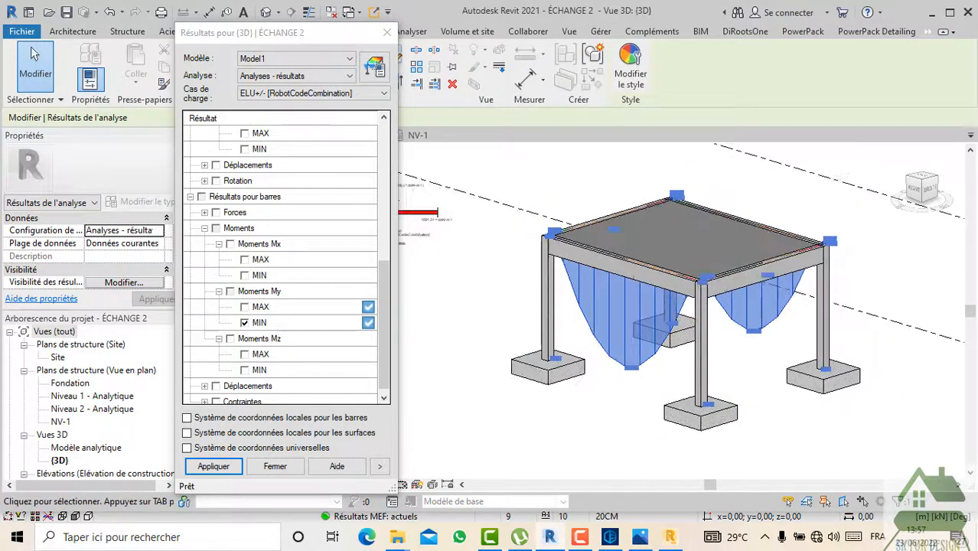
drag(935, 188, 968, 185)
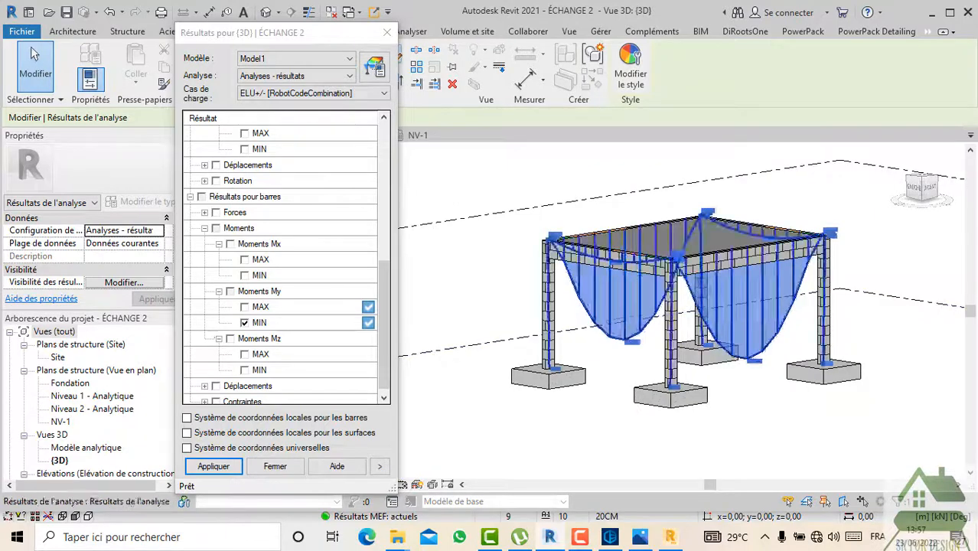
click(34, 53)
scroll(457, 234, down, 2)
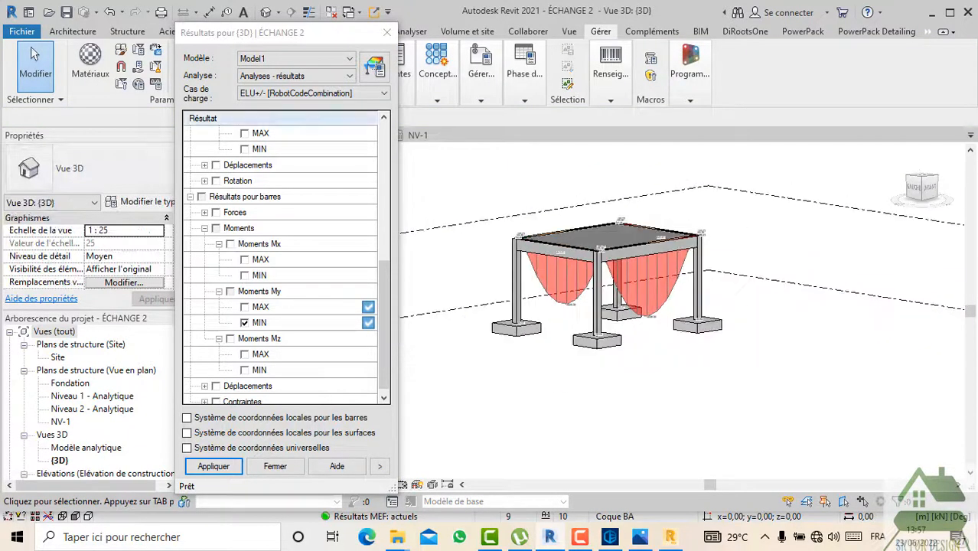
click(386, 32)
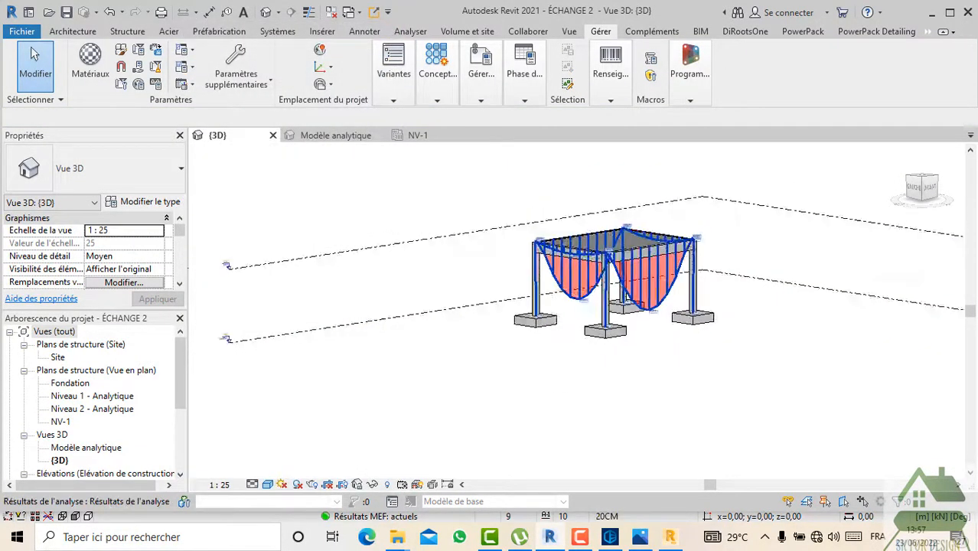
scroll(663, 265, down, 2)
Step: Switch to Robot Structural Analysis and examine the Fx and My diagrams on the frame from several sides for comparison with Revit
click(337, 135)
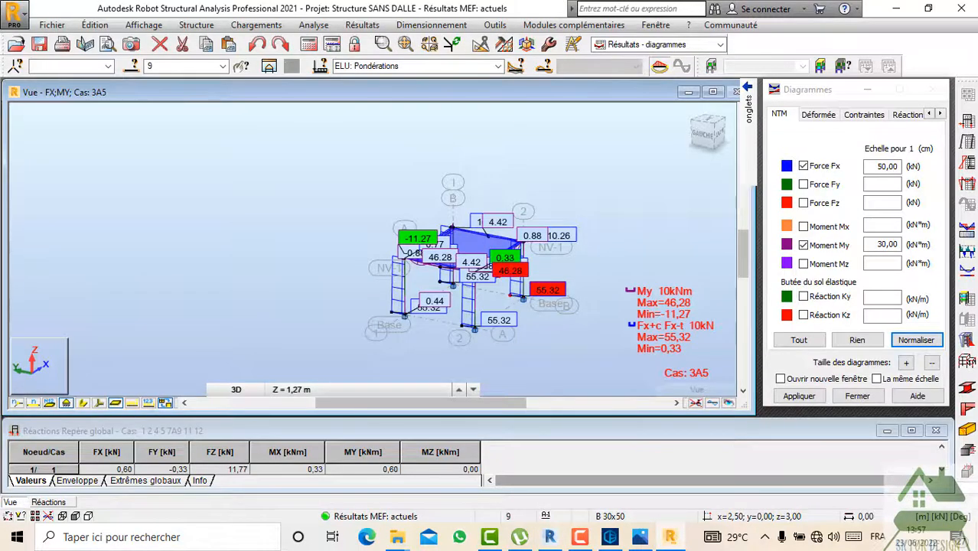
scroll(413, 230, up, 3)
middle_drag(508, 242, 486, 283)
scroll(485, 283, down, 2)
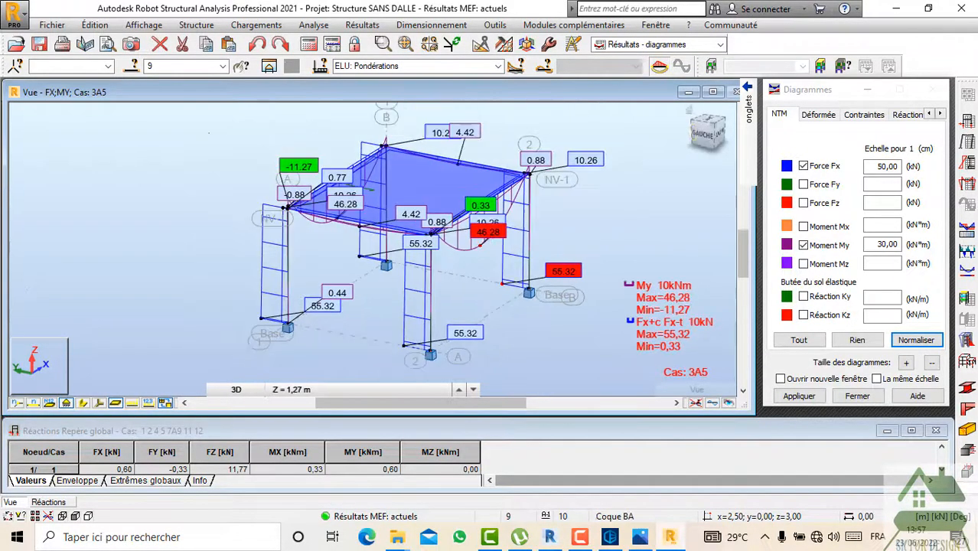
drag(701, 134, 627, 128)
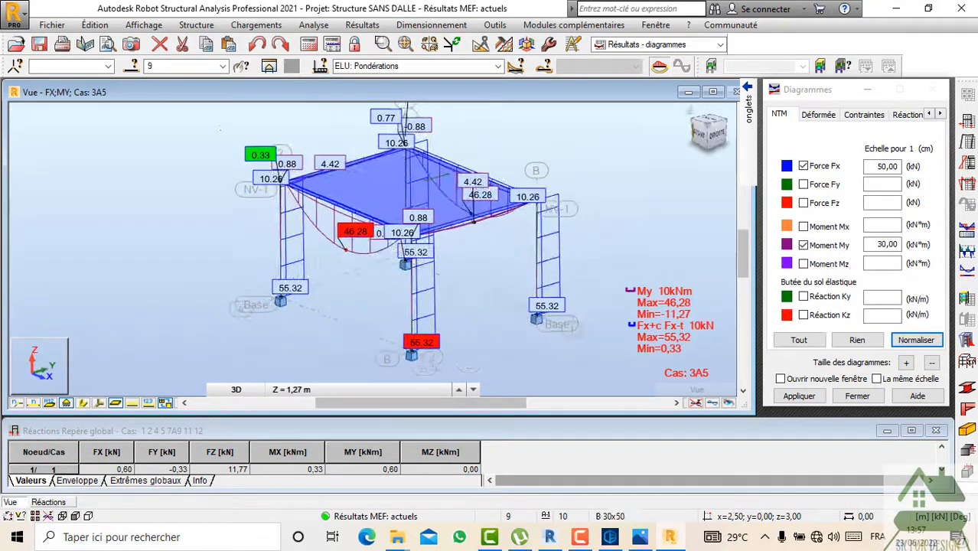
drag(706, 135, 660, 134)
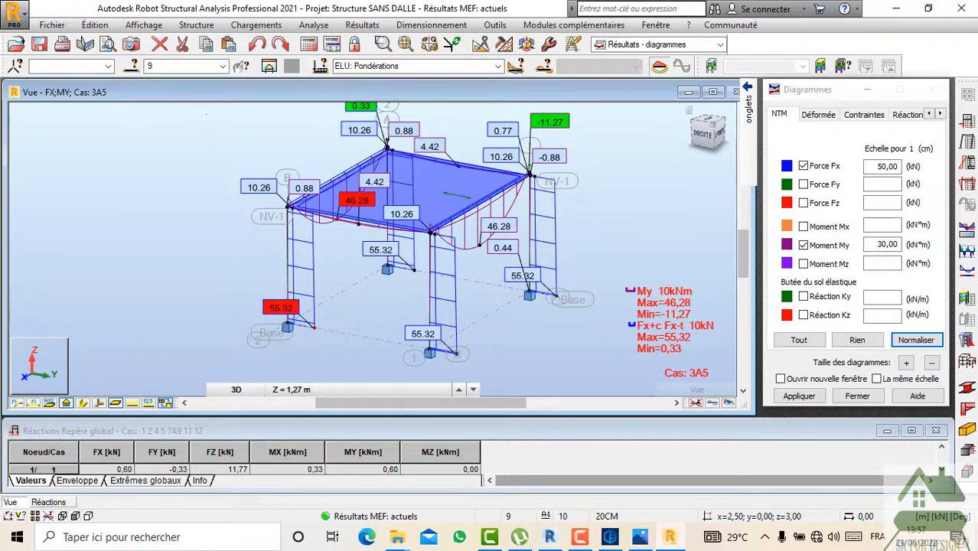
click(701, 136)
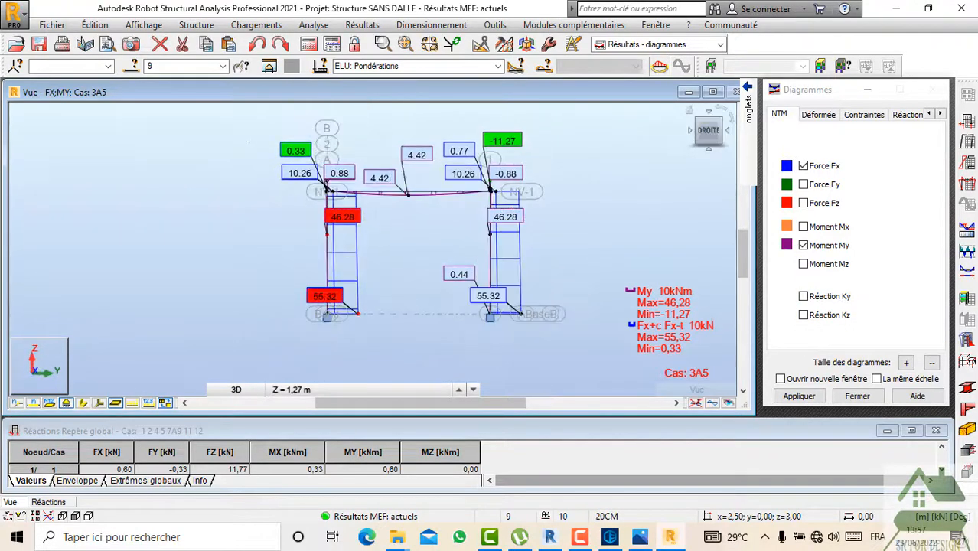
drag(711, 130, 726, 142)
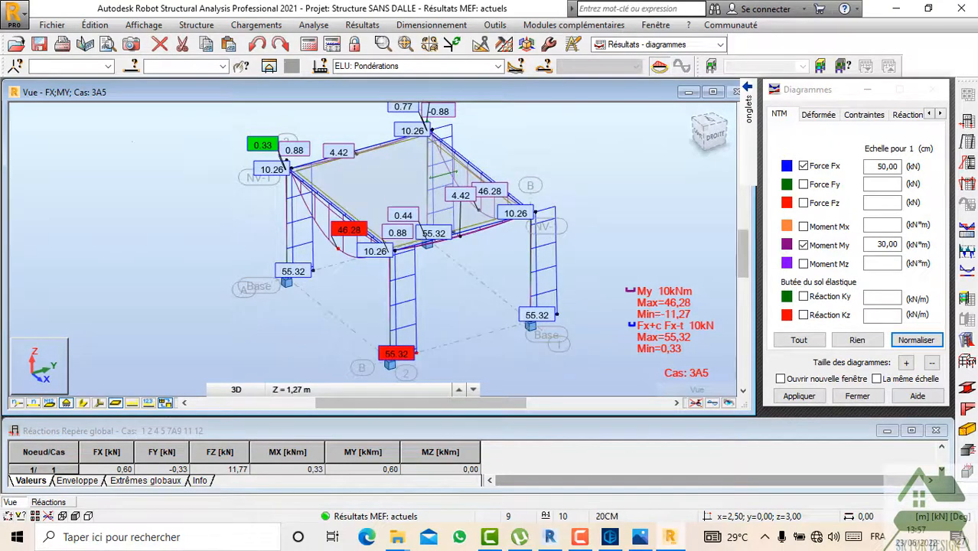
middle_drag(467, 191, 472, 208)
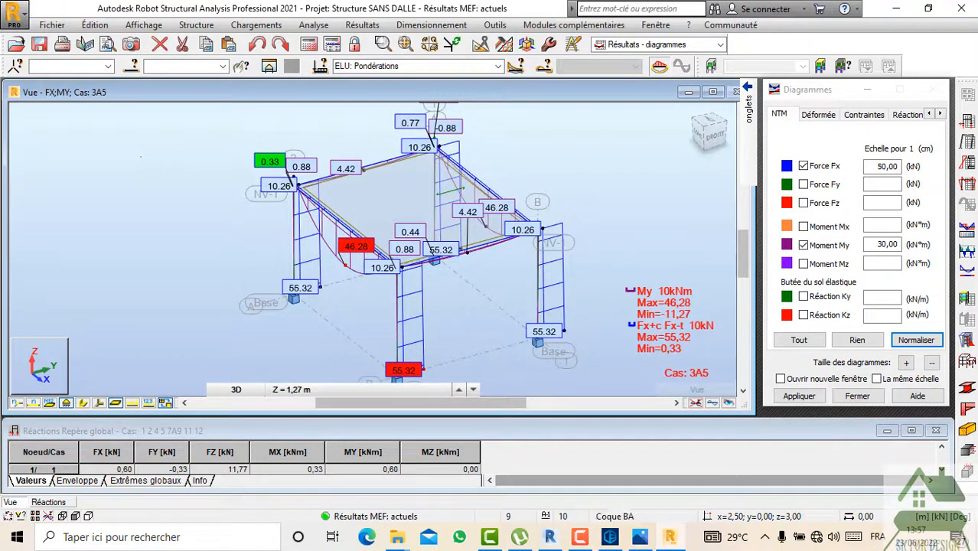